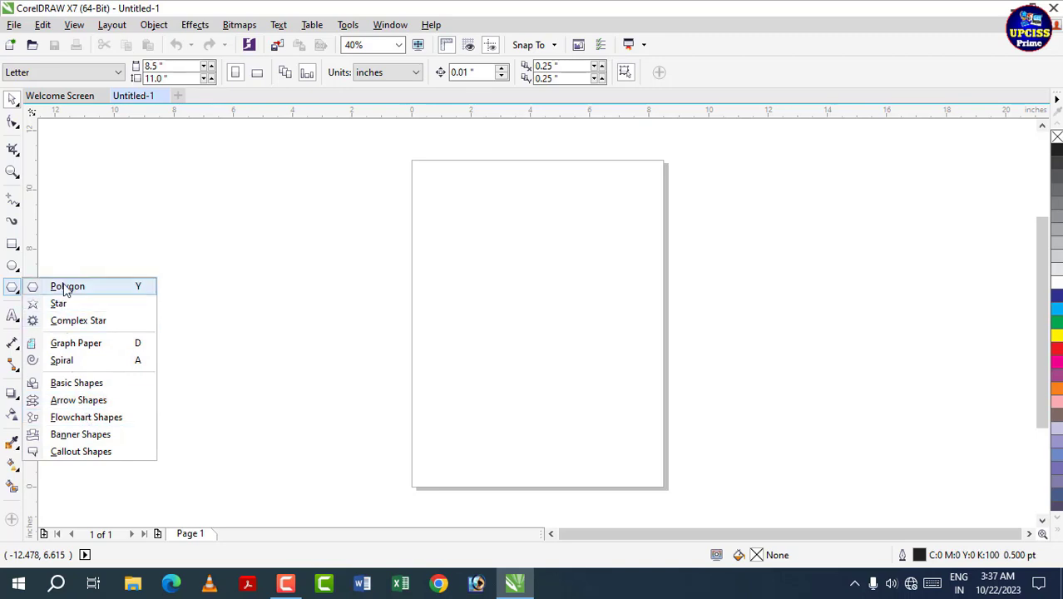
pyautogui.click(272, 333)
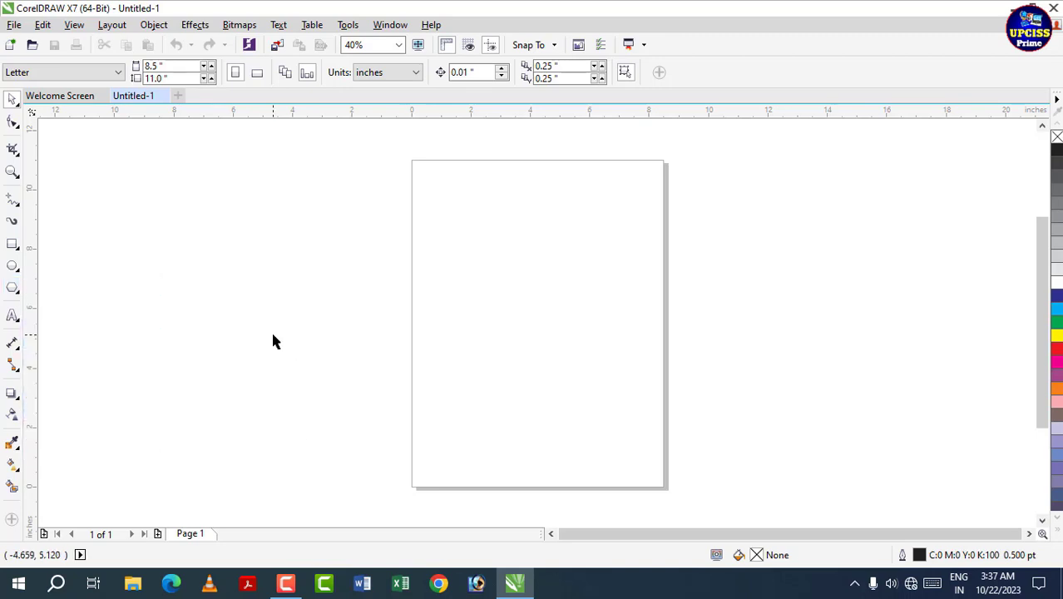
pyautogui.click(18, 321)
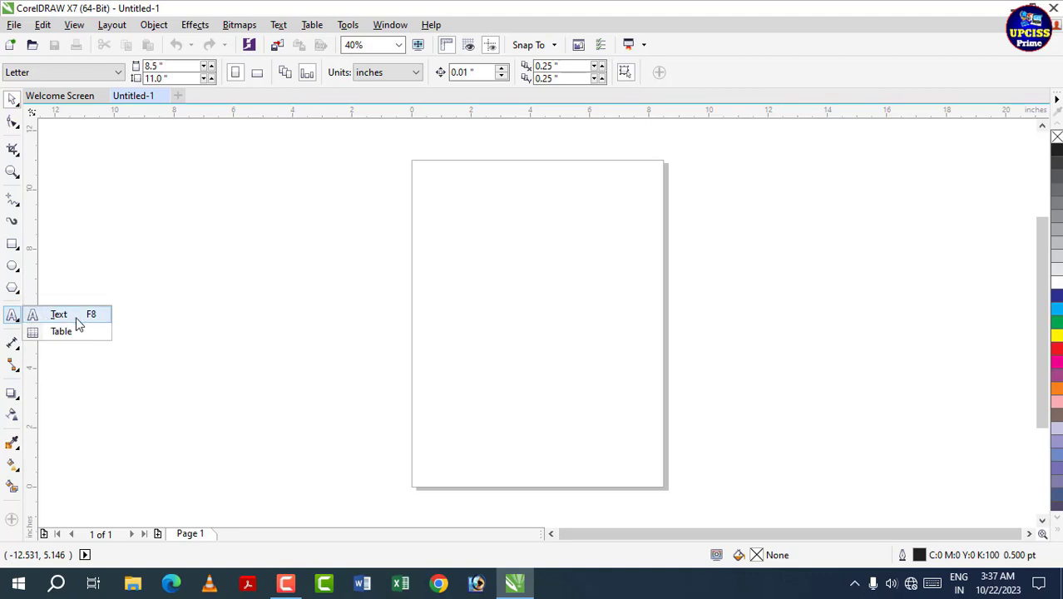
pyautogui.click(20, 326)
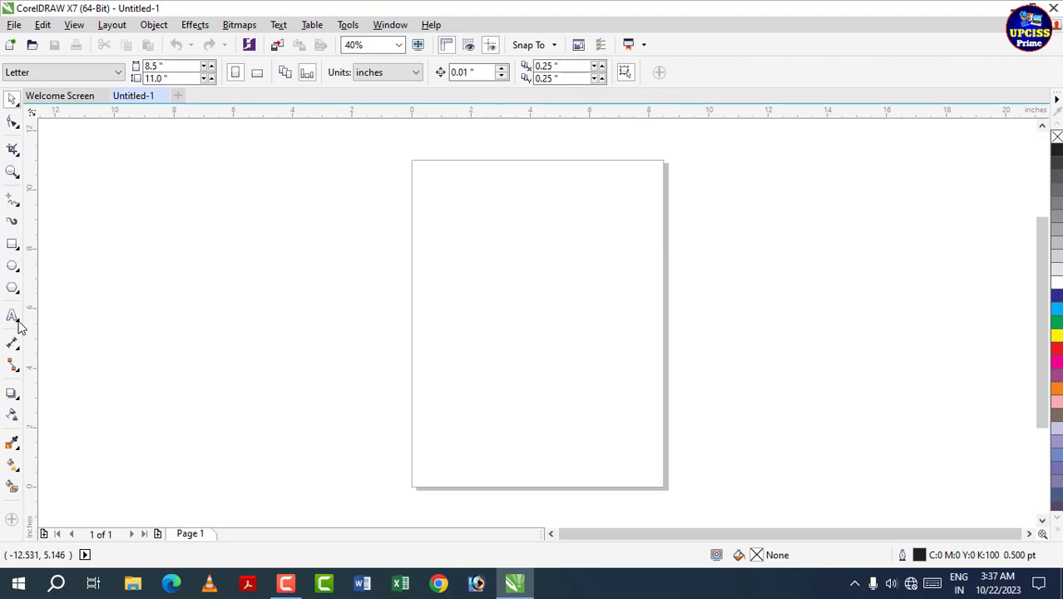
pyautogui.click(20, 326)
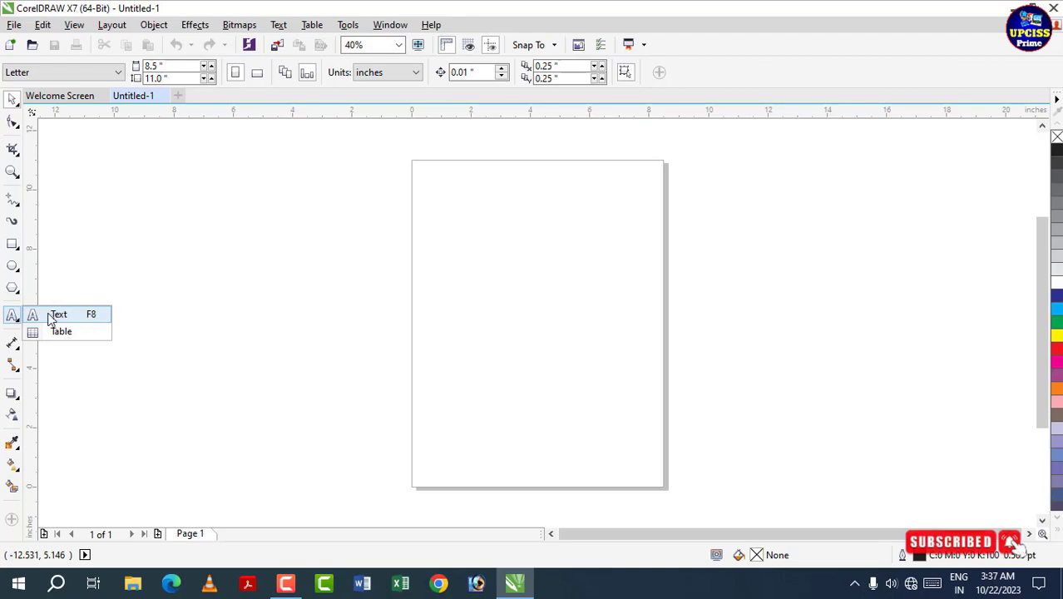
pyautogui.click(13, 100)
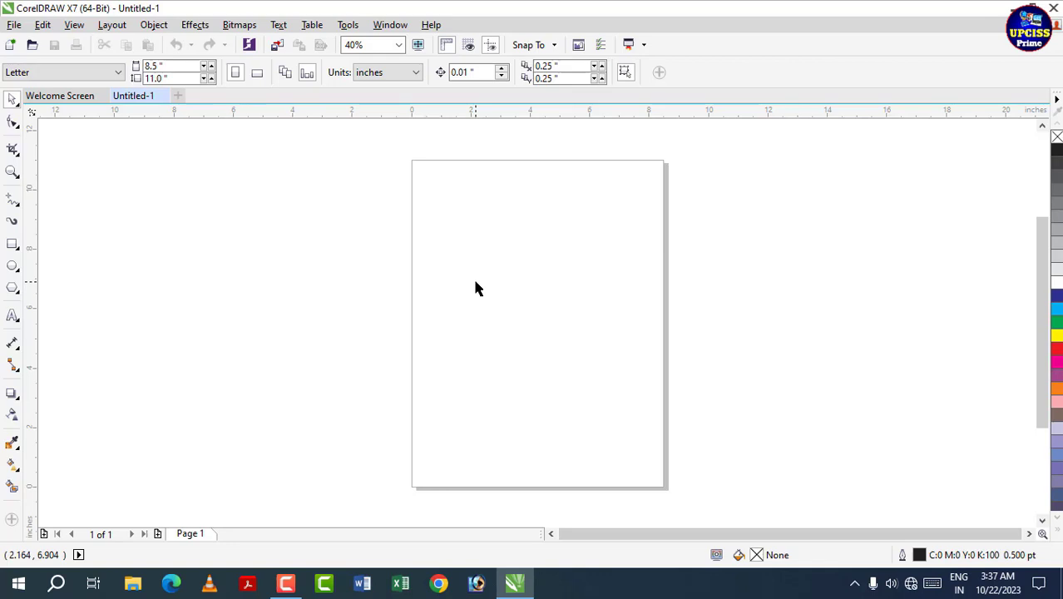
# Add the artistic text "upciss prime" near the page's upper-left corner with the Text tool
pyautogui.click(21, 326)
pyautogui.click(19, 324)
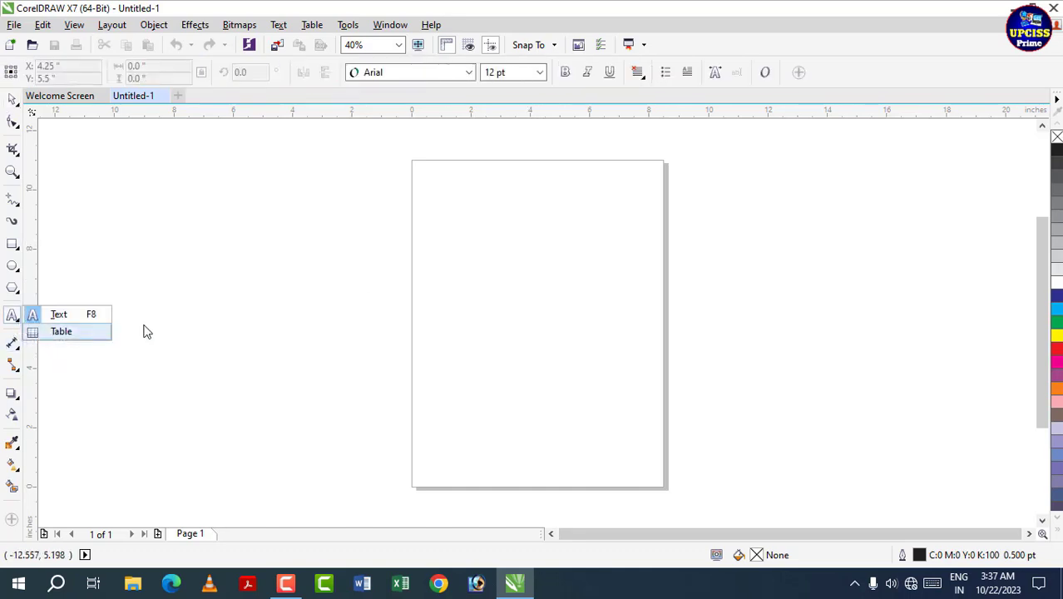
pyautogui.click(73, 320)
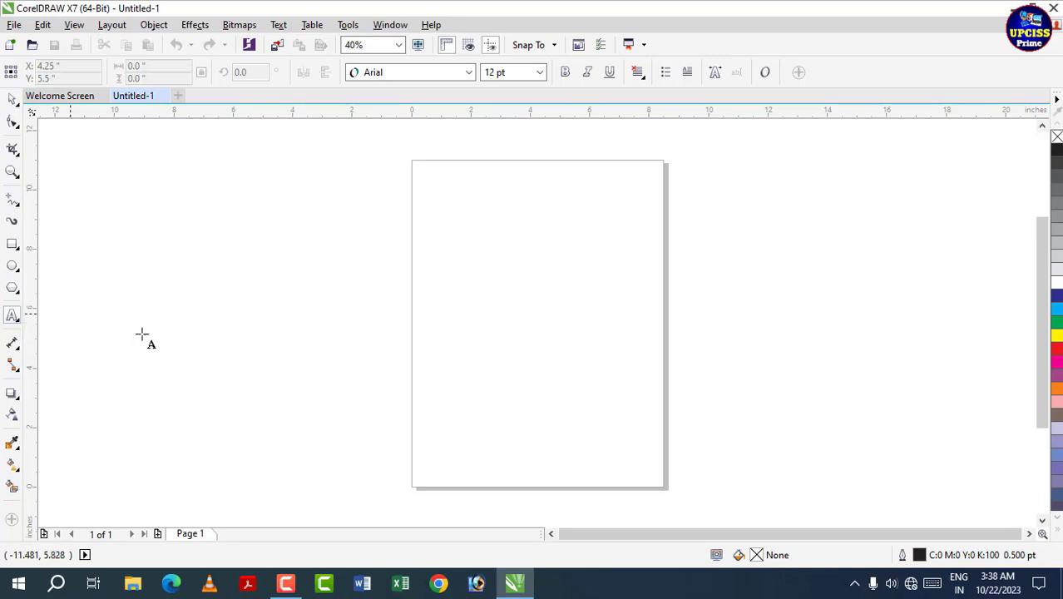
pyautogui.click(445, 219)
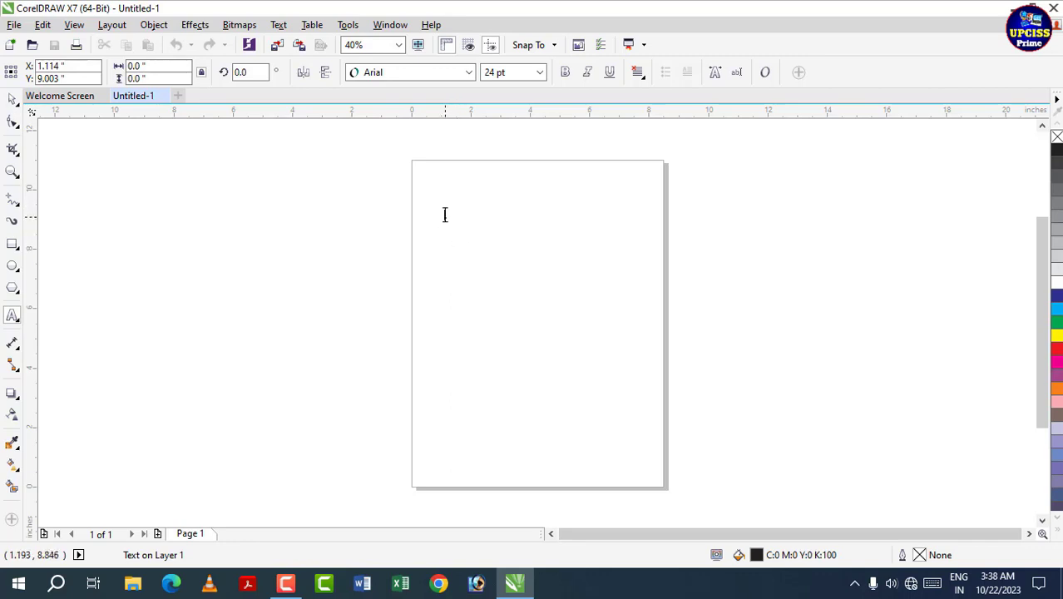
pyautogui.write('upciss prime')
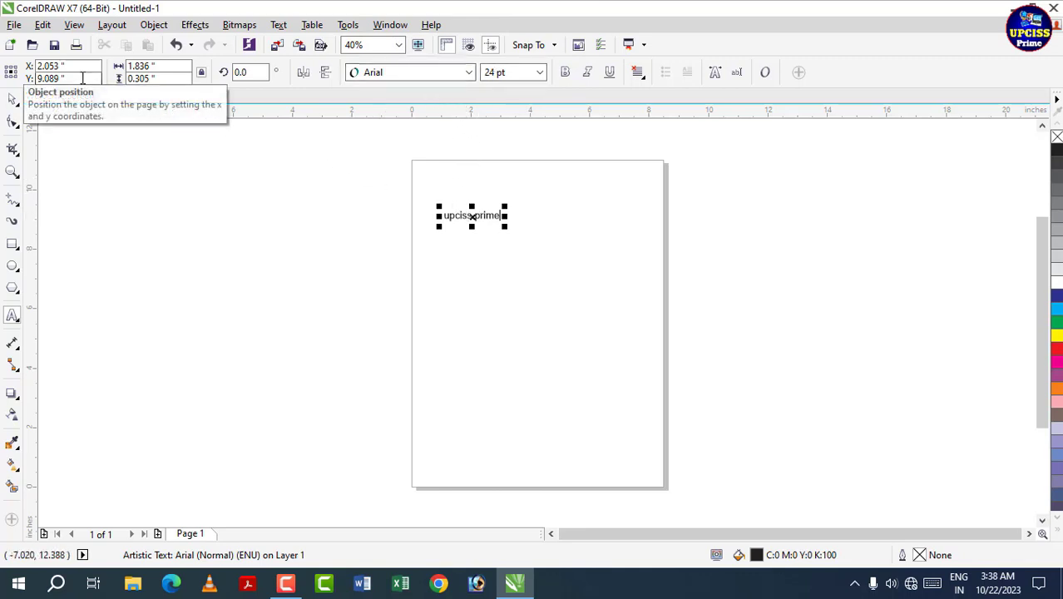
# Enlarge the "upciss prime" text proportionally to about 44 pt, keeping its upper-left corner in place
pyautogui.click(77, 66)
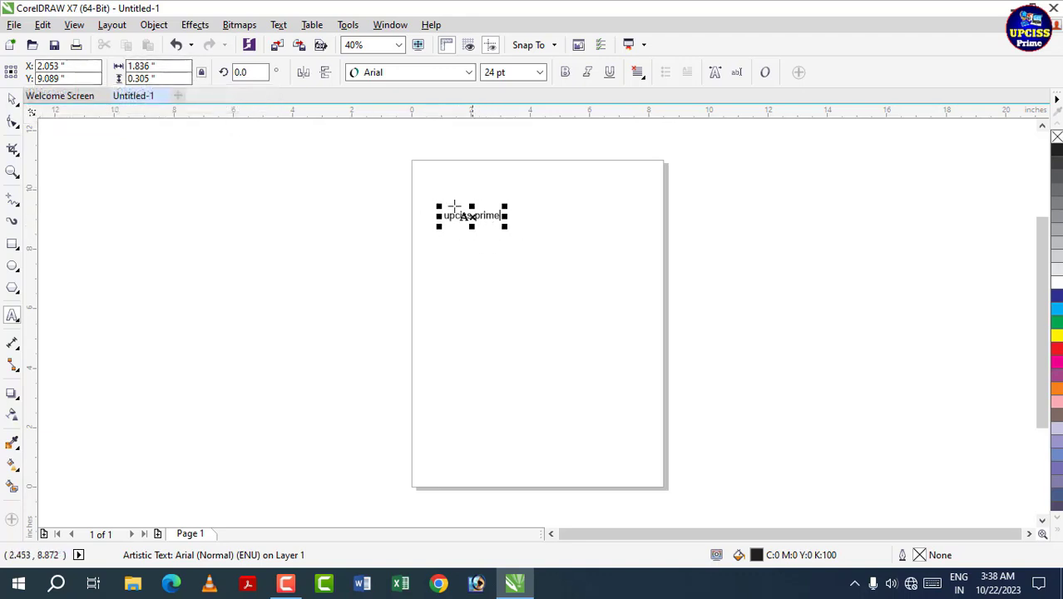
pyautogui.moveTo(506, 228); pyautogui.dragTo(545, 250)
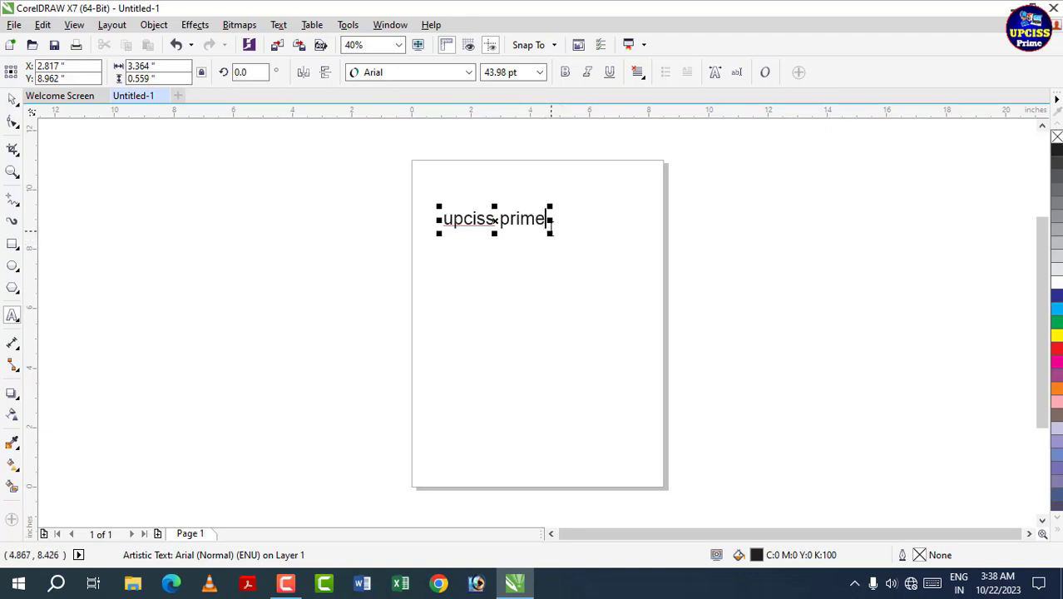
# Try enlarging the "upciss prime" text further and stretching it horizontally, and undo these size changes
pyautogui.moveTo(552, 235); pyautogui.dragTo(624, 317)
pyautogui.moveTo(622, 224); pyautogui.dragTo(913, 233)
pyautogui.hotkey('ctrl', 'z')
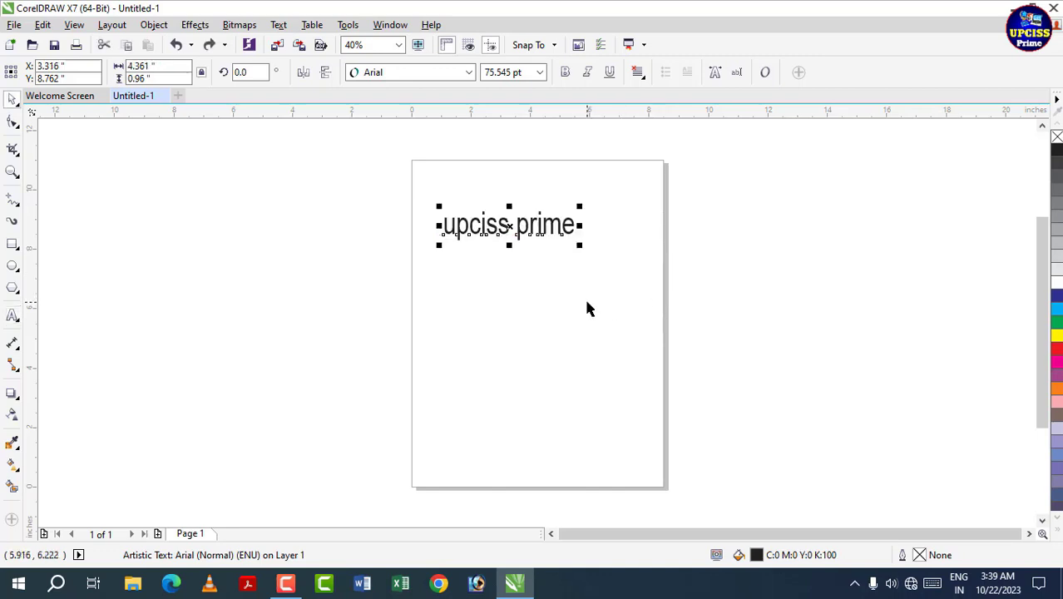
pyautogui.hotkey('ctrl', 'z')
pyautogui.hotkey('ctrl', 'z')
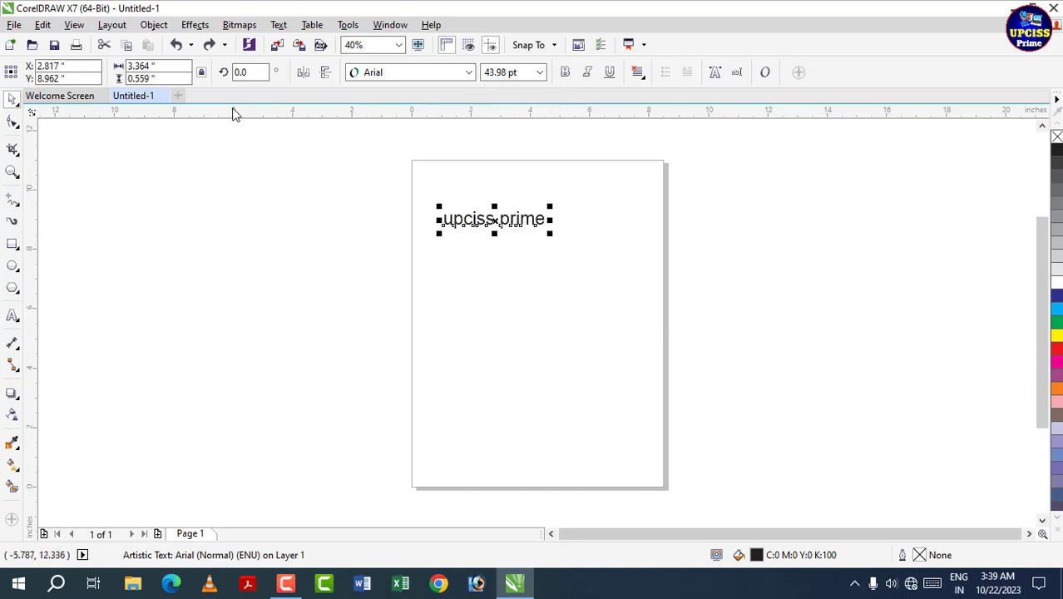
# Mirror the "upciss prime" text horizontally and vertically, and undo both flips
pyautogui.click(304, 74)
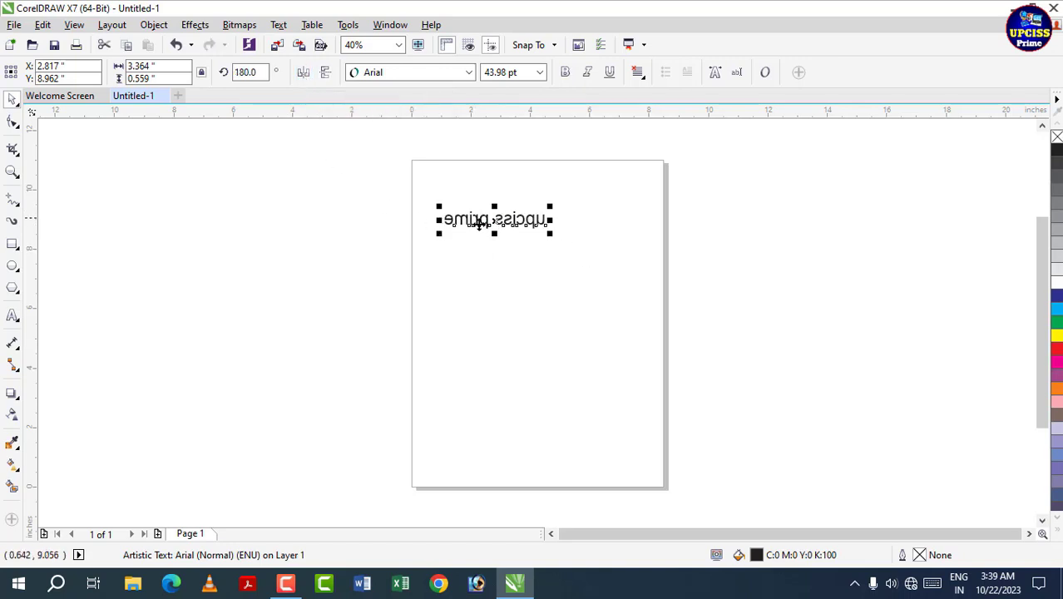
pyautogui.click(326, 76)
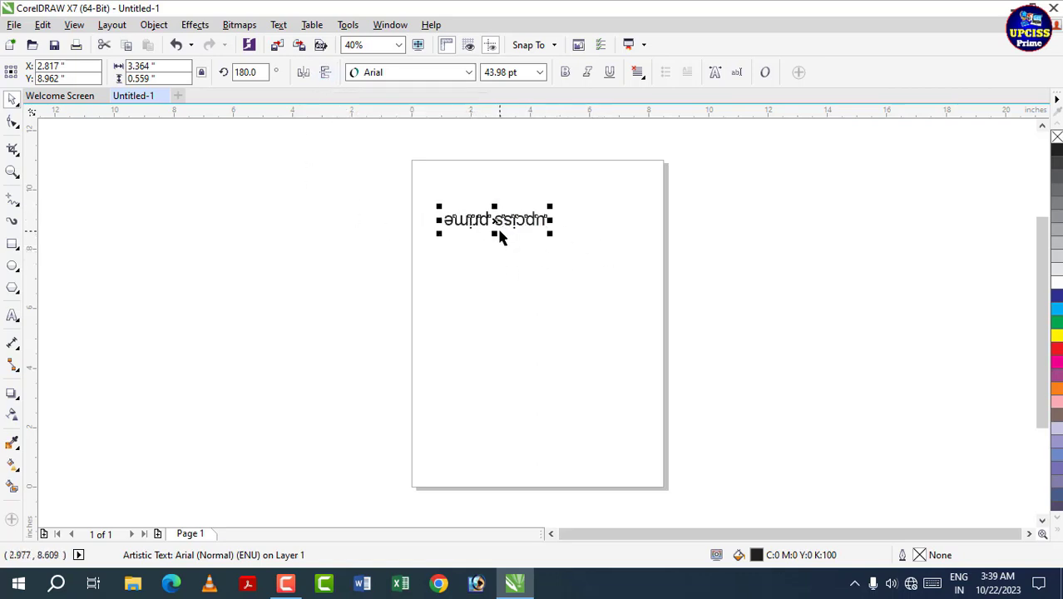
pyautogui.hotkey('ctrl', 'z')
pyautogui.hotkey('ctrl', 'z')
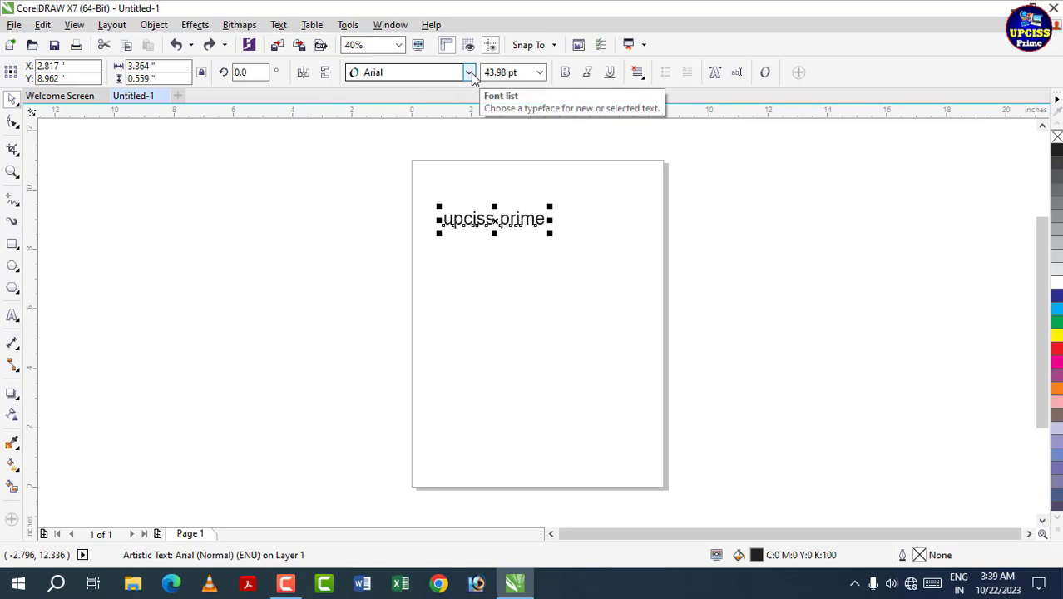
# Select all characters of "upciss prime" and set their font size to 48 pt, followed by 150 pt
pyautogui.doubleClick(545, 217)
pyautogui.moveTo(548, 214); pyautogui.dragTo(436, 214)
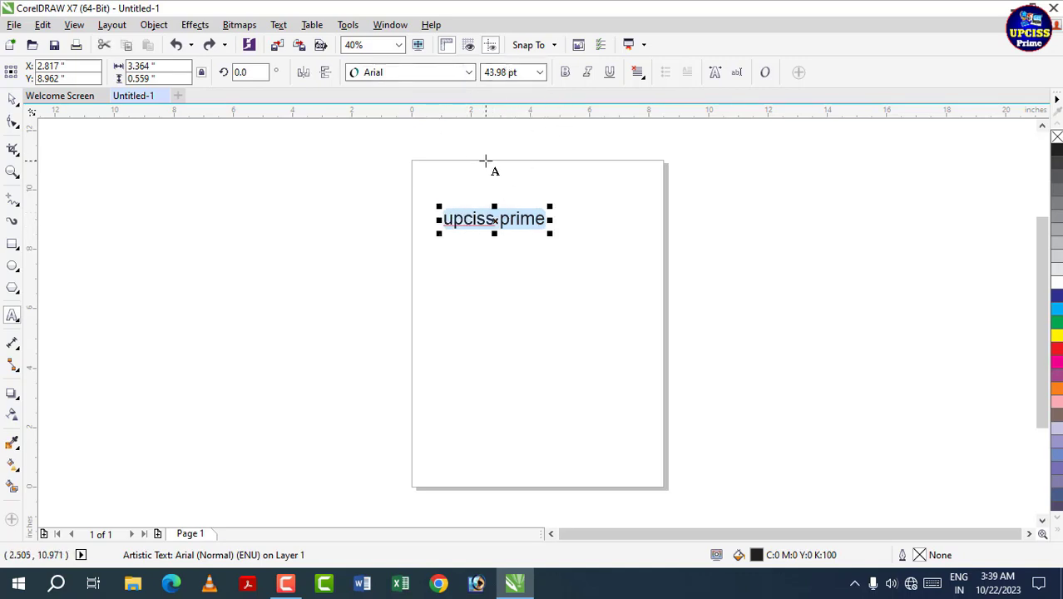
pyautogui.click(539, 73)
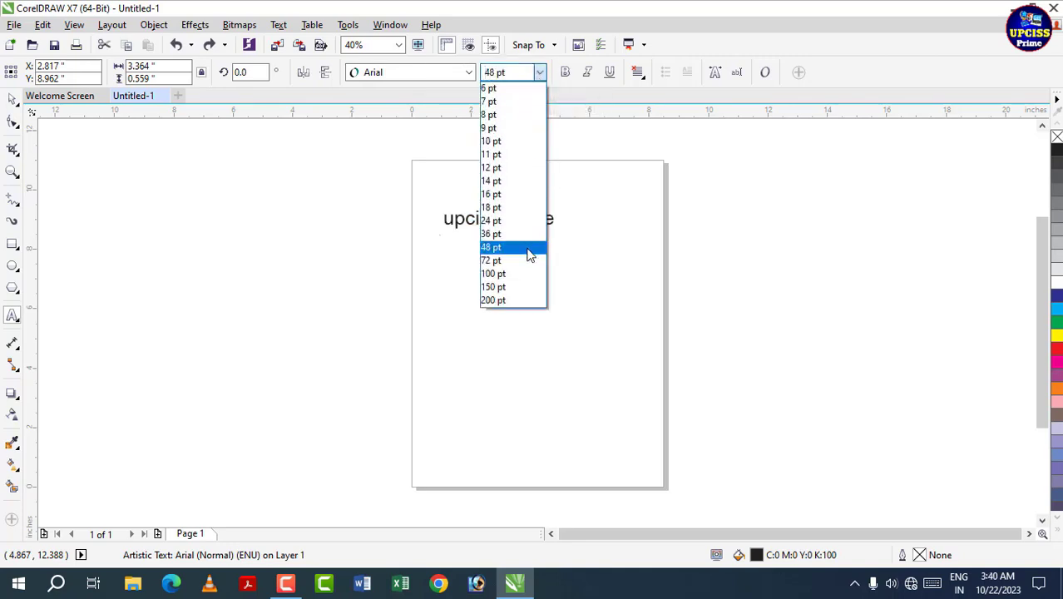
pyautogui.click(526, 248)
pyautogui.click(542, 74)
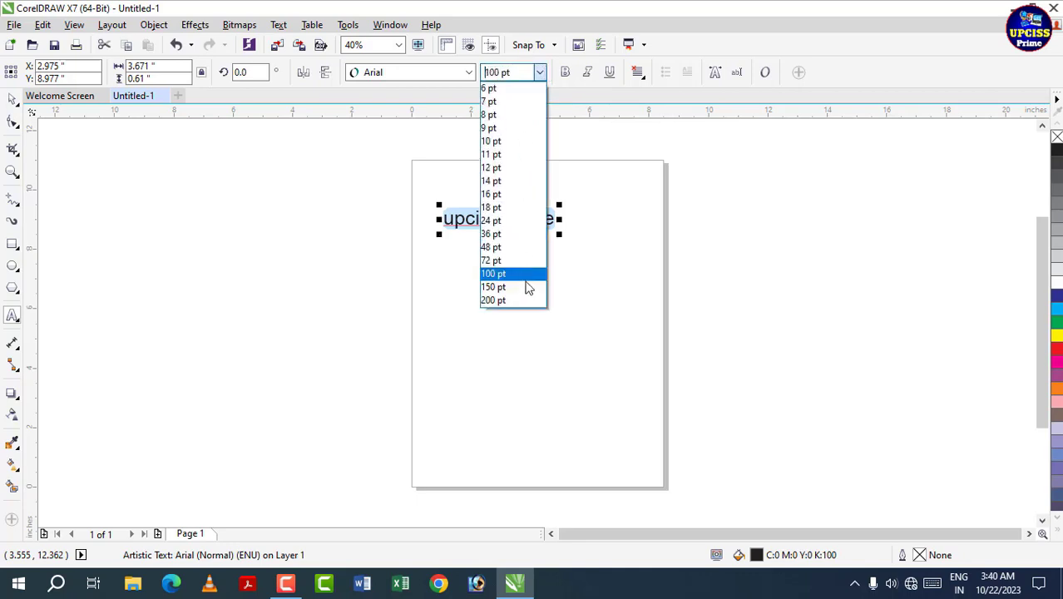
pyautogui.click(529, 287)
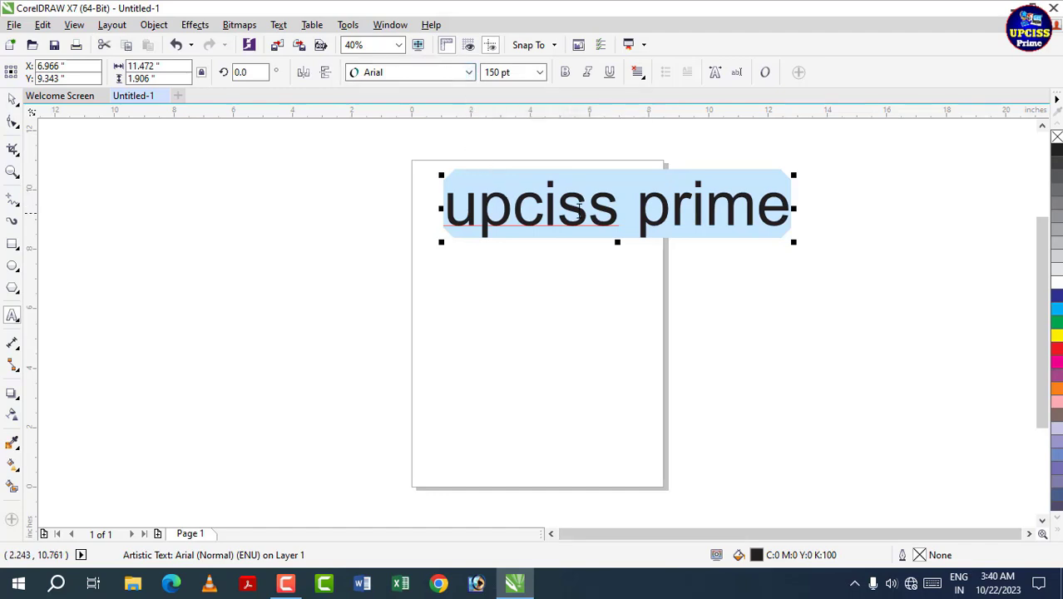
# Change the font of the selected "upciss prime" text to Cooper Black
pyautogui.click(468, 74)
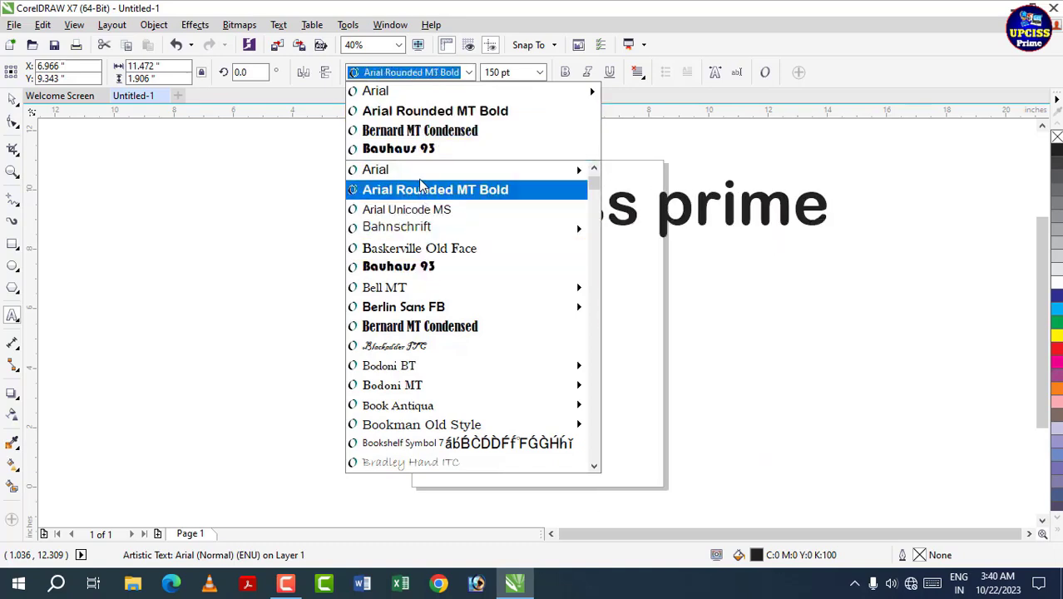
pyautogui.scroll(-2, 413, 271)
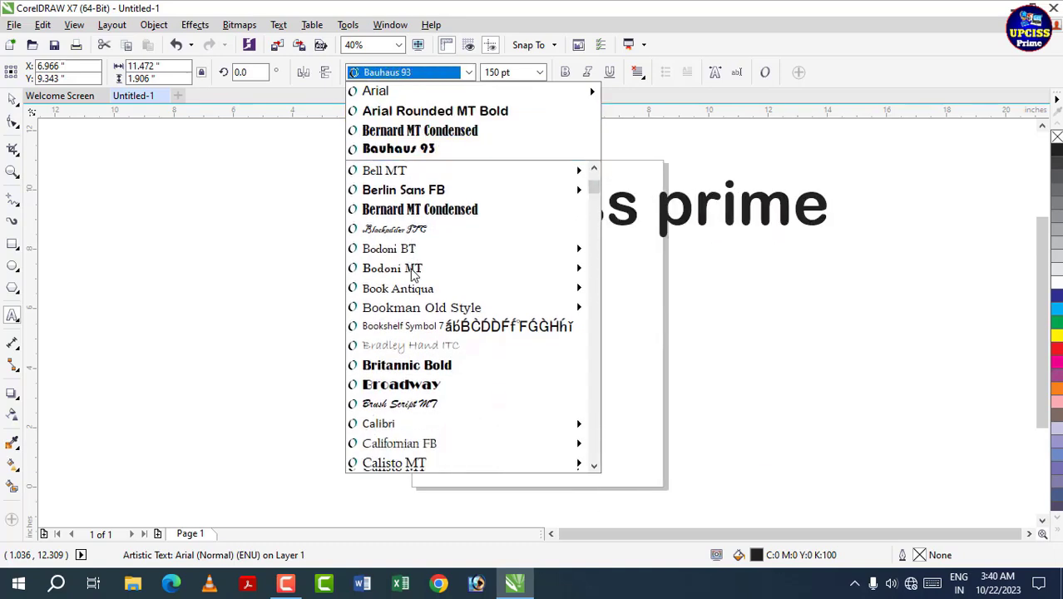
pyautogui.scroll(-9, 413, 275)
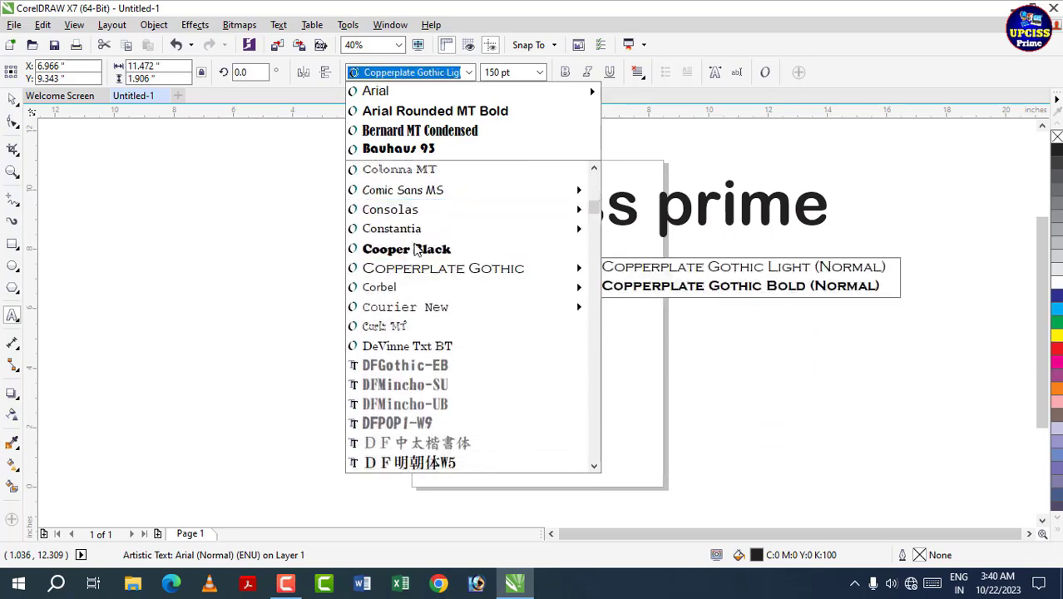
pyautogui.click(416, 250)
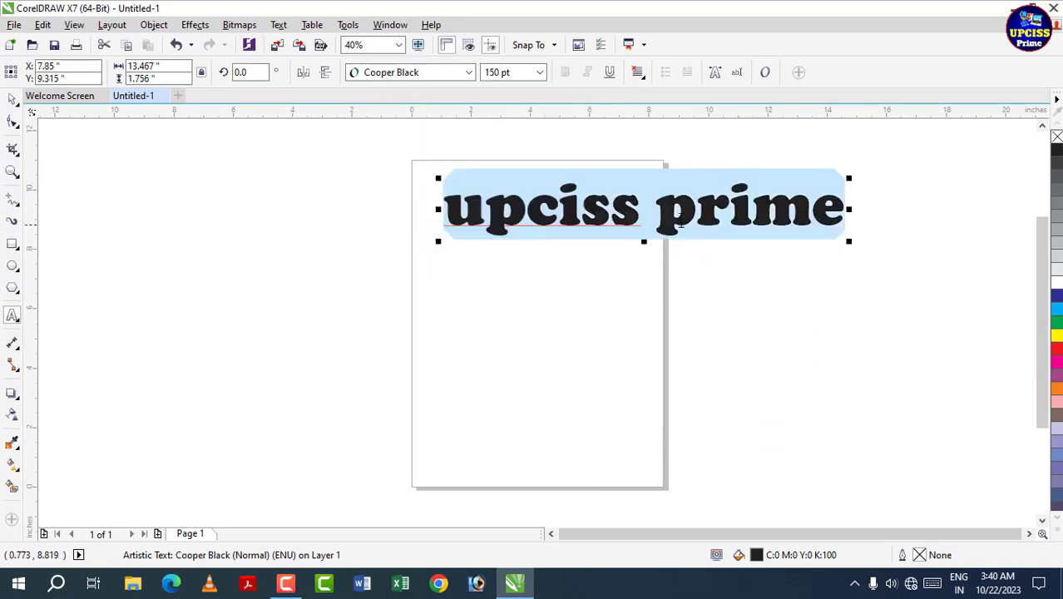
# Try Arial Rounded MT Bold on the selected text, and set the font back to Arial
pyautogui.click(469, 72)
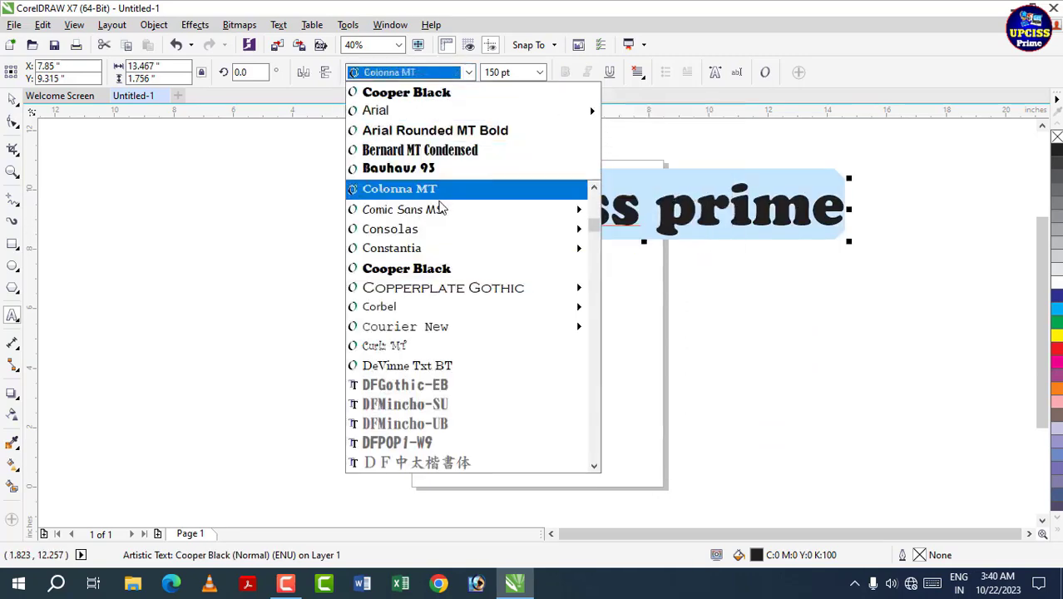
pyautogui.click(450, 130)
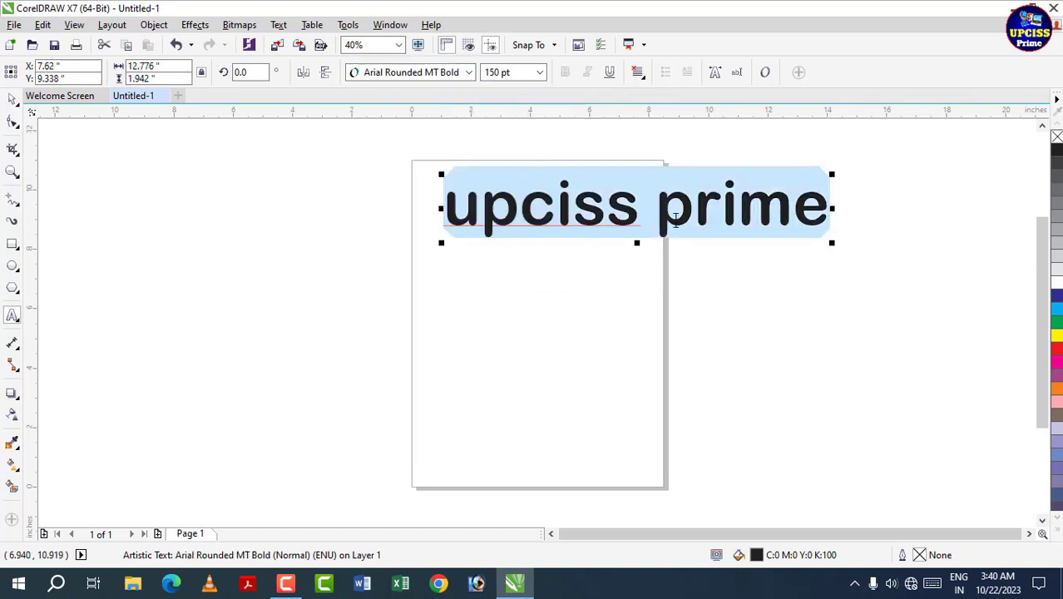
pyautogui.click(470, 73)
pyautogui.scroll(2, 460, 225)
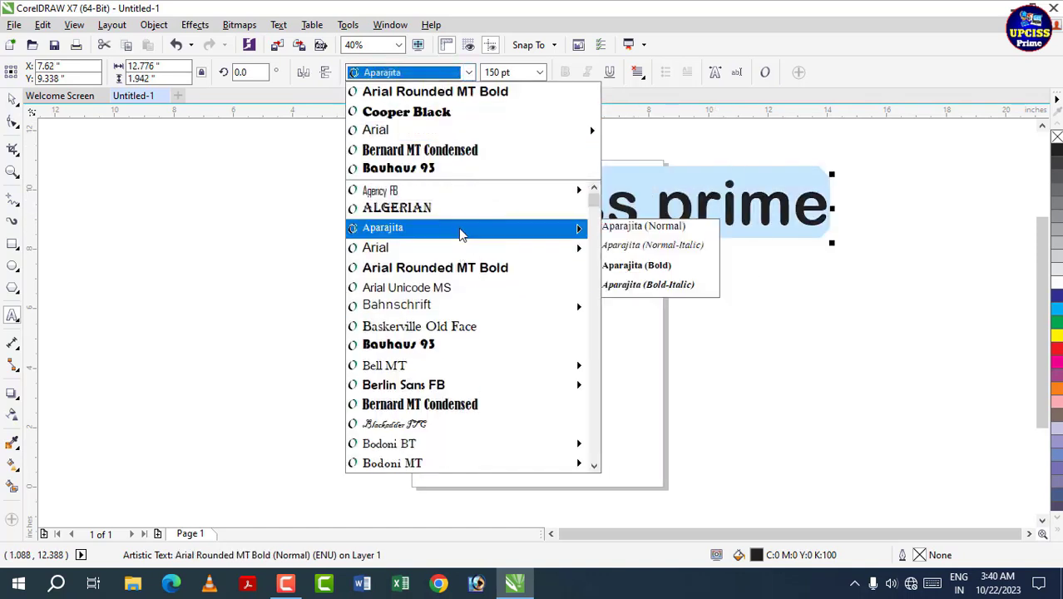
pyautogui.click(395, 129)
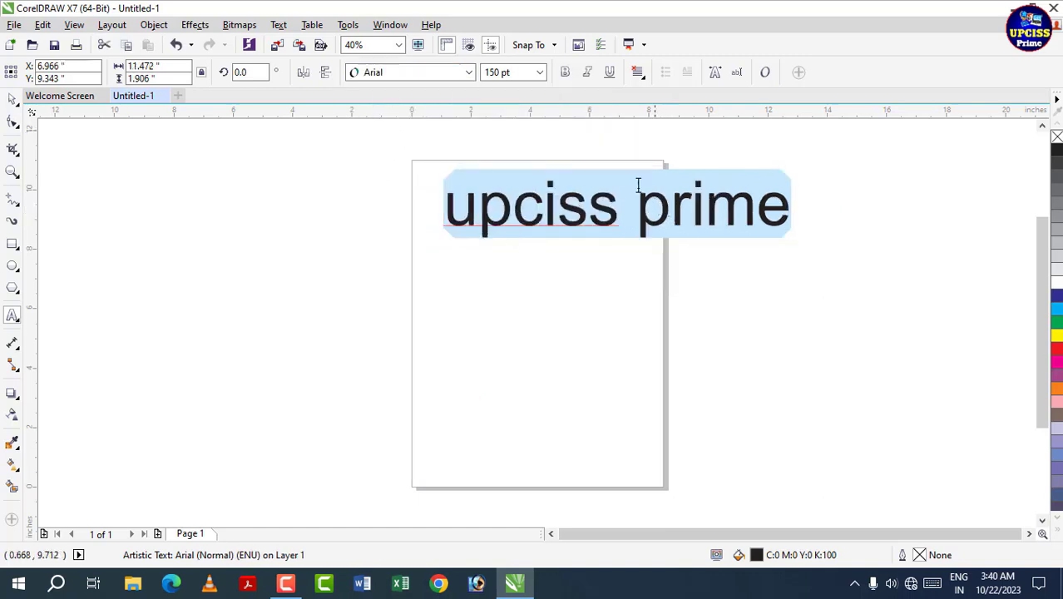
# Try bold, italic and underline formatting on the selected text, and remove all three again
pyautogui.click(565, 72)
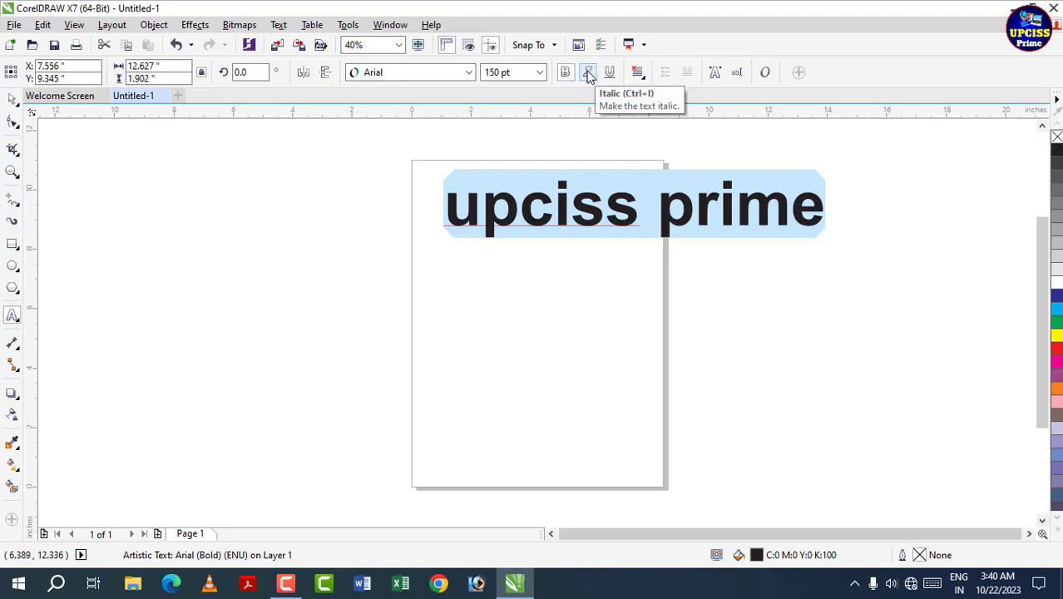
pyautogui.click(589, 73)
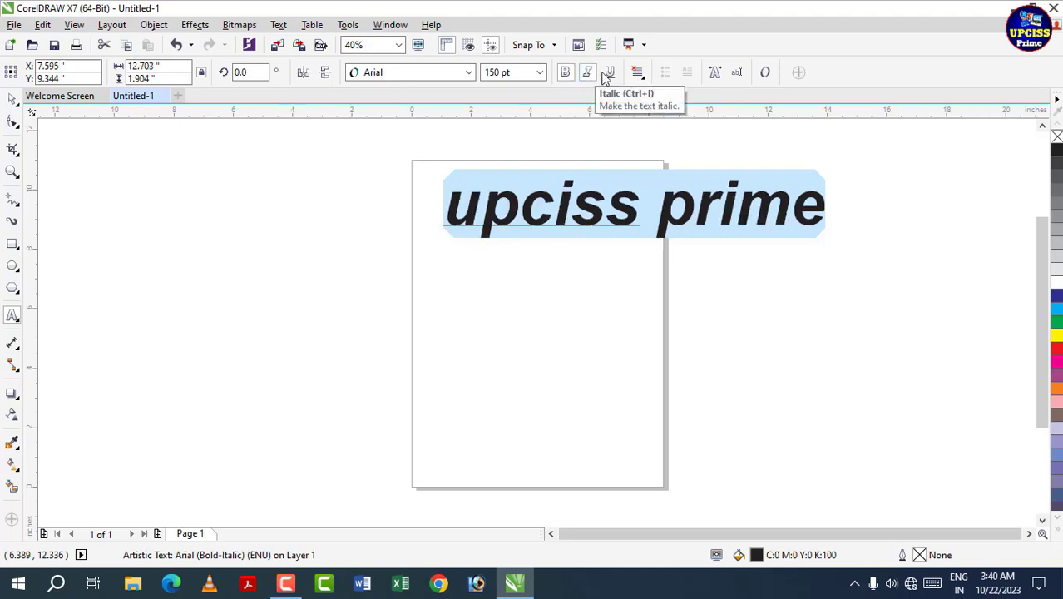
pyautogui.click(609, 73)
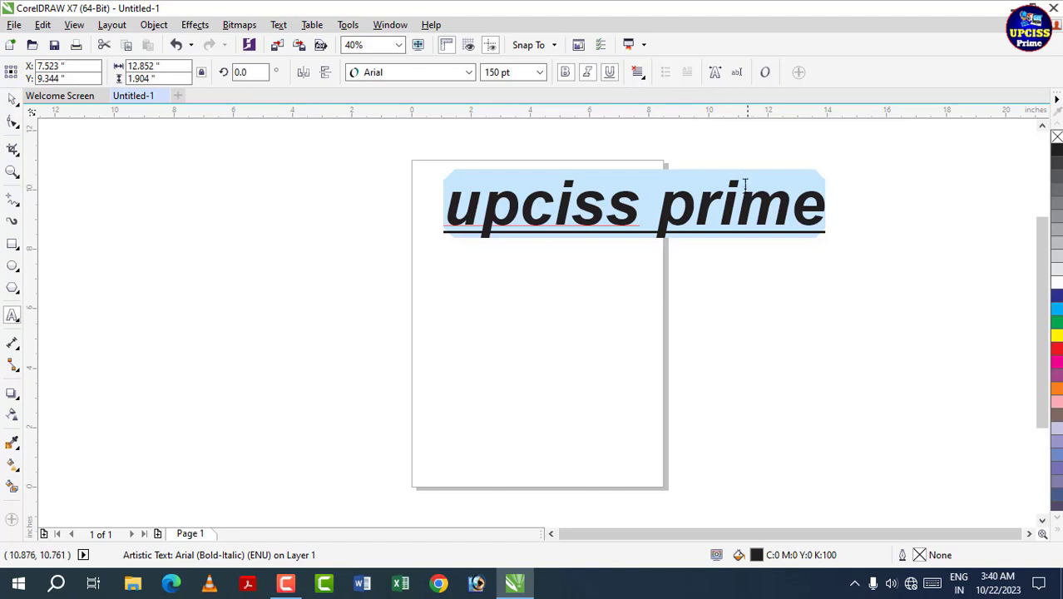
pyautogui.click(589, 73)
pyautogui.click(566, 73)
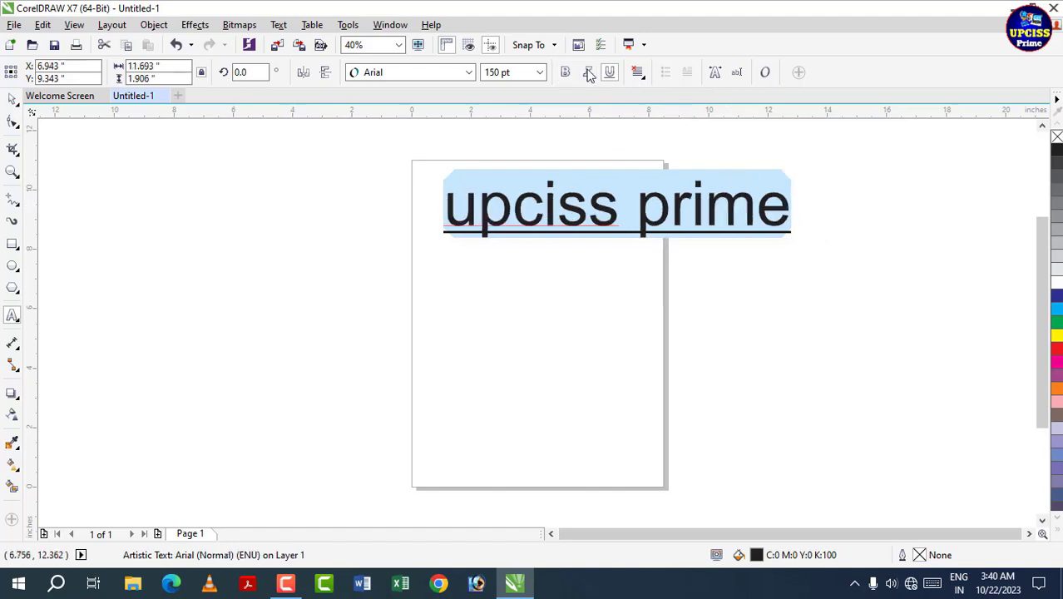
pyautogui.click(613, 74)
# Apply italic, bold and underline to the selected text, and remove italic and bold so only the underline is kept
pyautogui.click(588, 73)
pyautogui.click(566, 73)
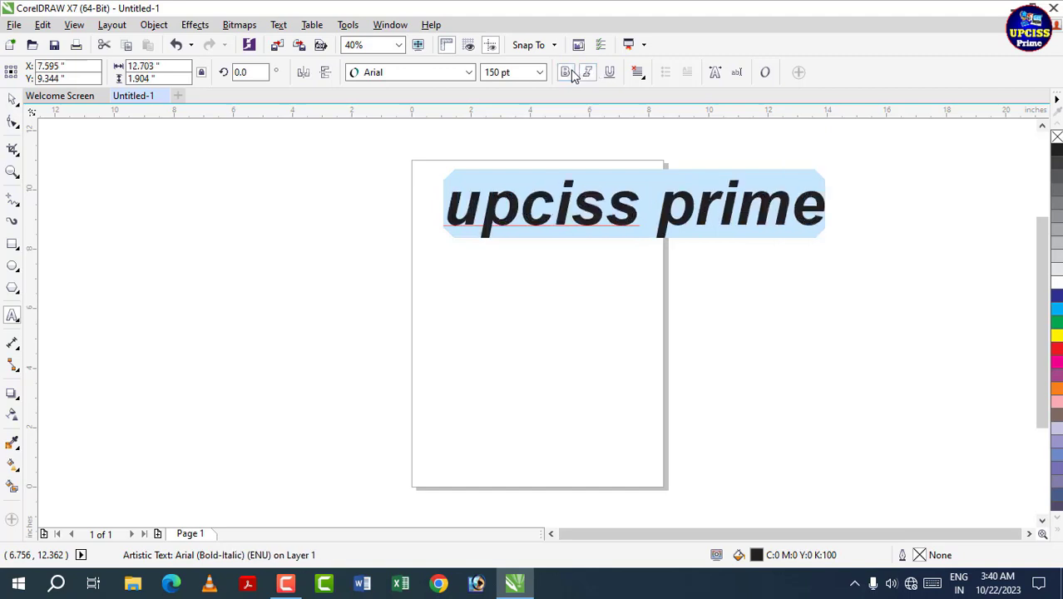
pyautogui.click(610, 73)
pyautogui.click(589, 73)
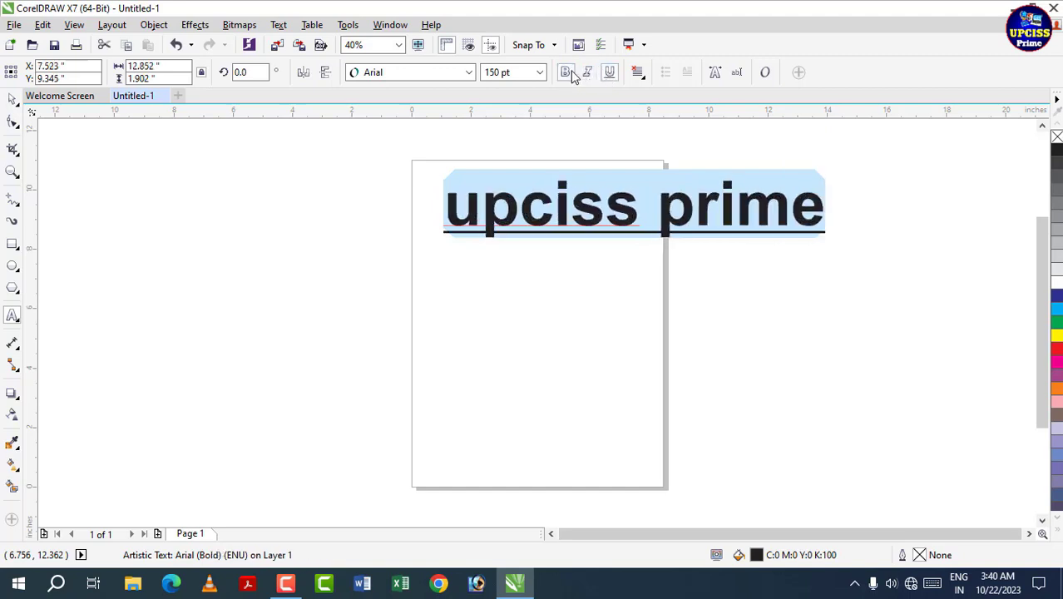
pyautogui.click(566, 74)
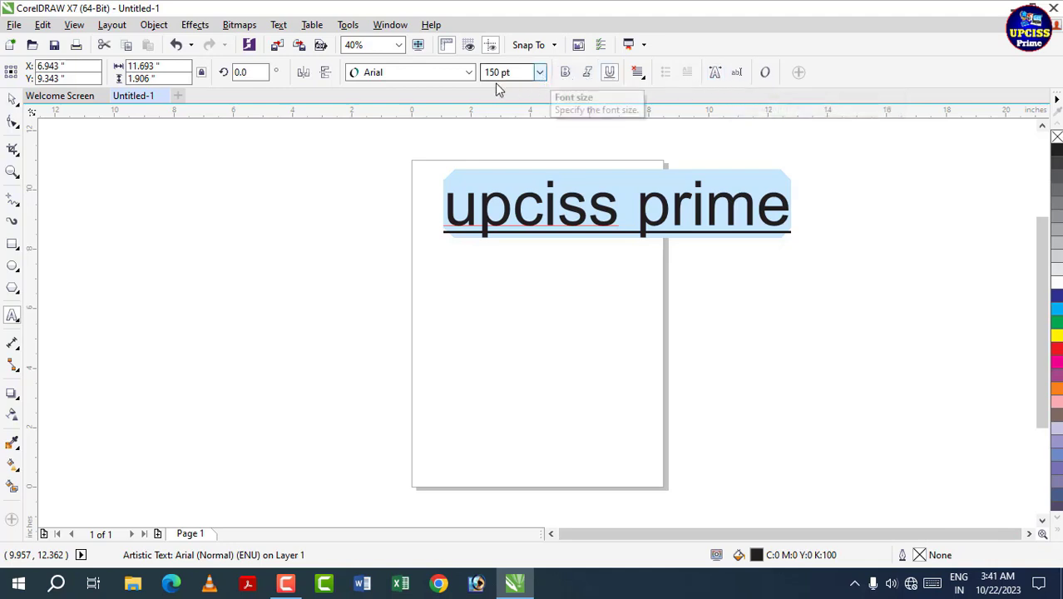
# Set the selected "upciss prime" text to the Bold font style with a Double Thin underline in the text properties
pyautogui.click(717, 73)
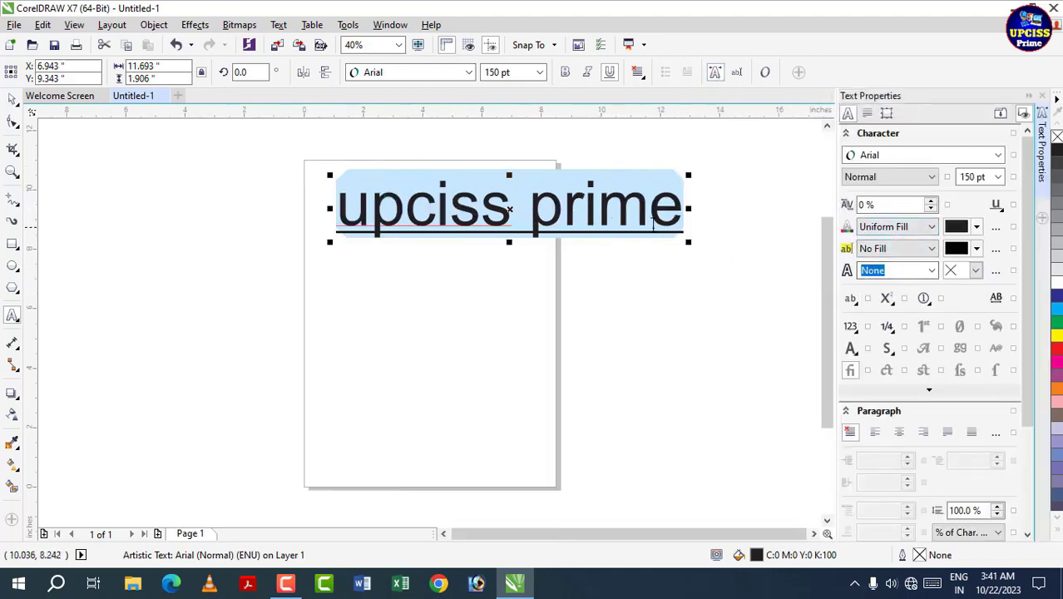
pyautogui.click(998, 156)
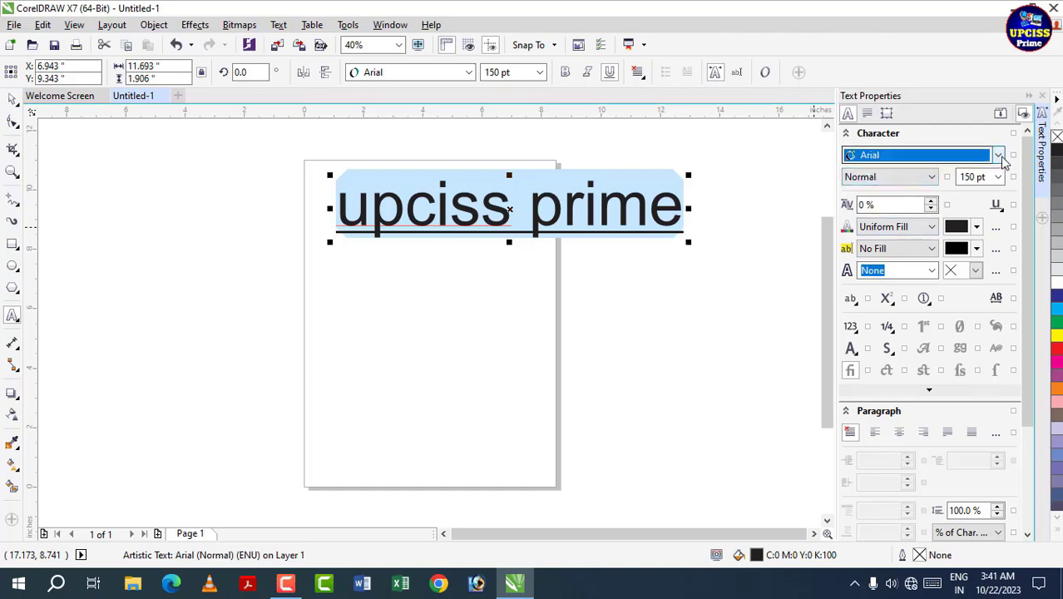
pyautogui.click(999, 156)
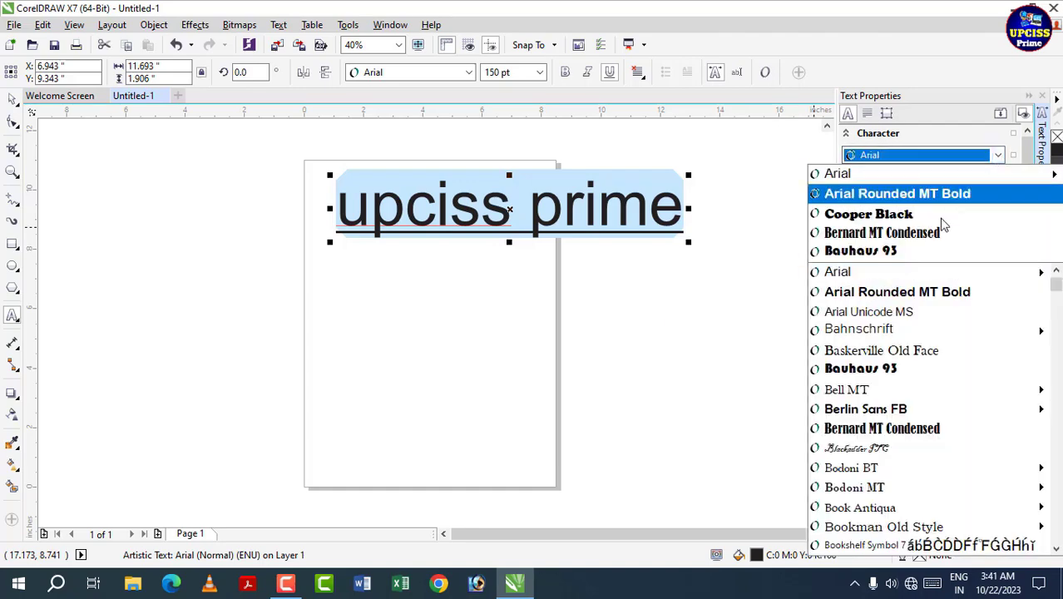
pyautogui.click(803, 147)
pyautogui.moveTo(837, 155); pyautogui.dragTo(822, 190)
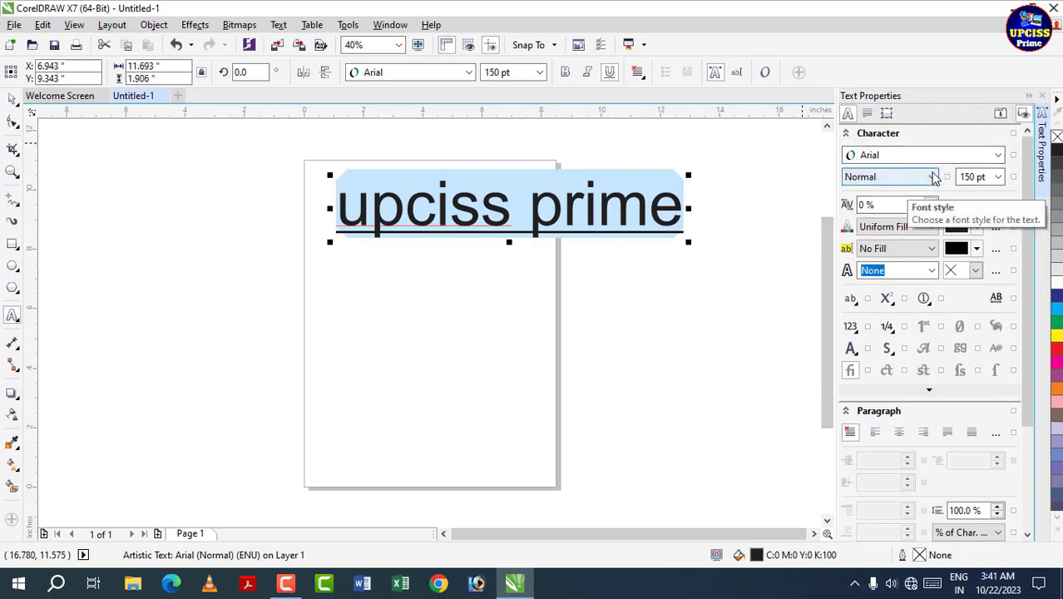
pyautogui.click(934, 177)
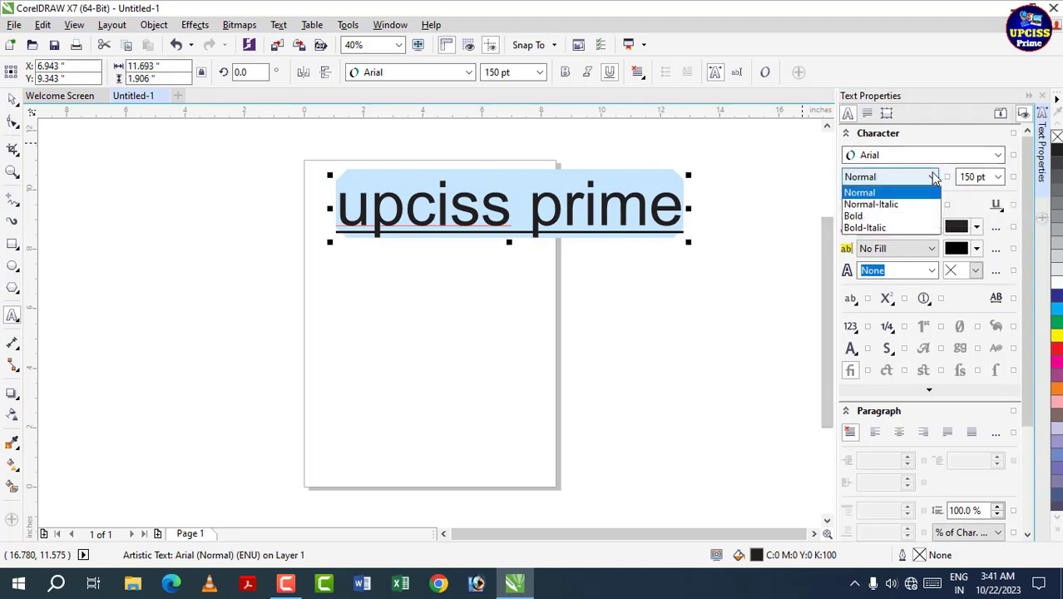
pyautogui.click(874, 217)
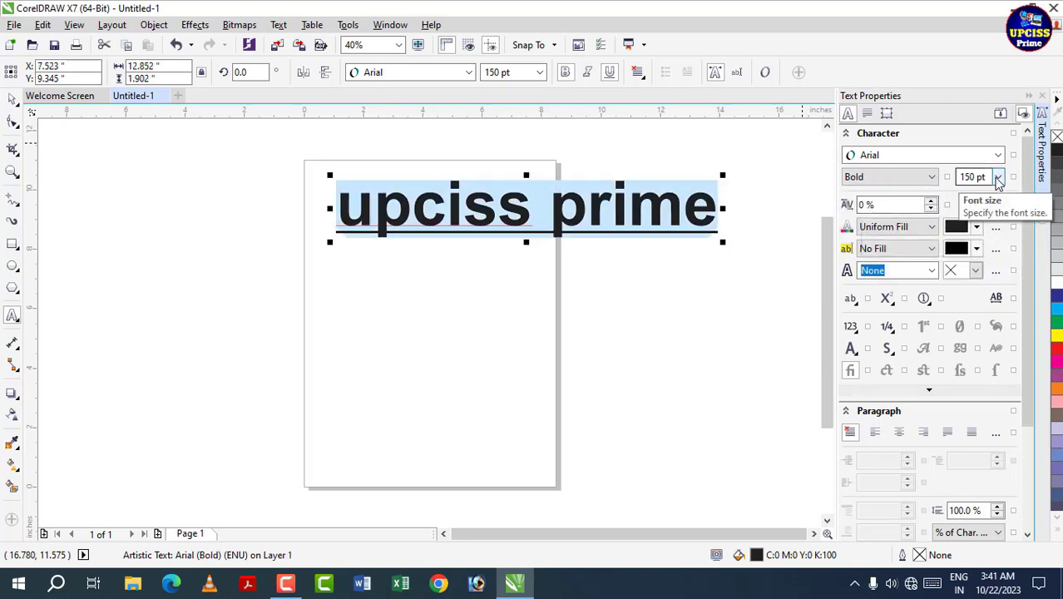
pyautogui.click(997, 205)
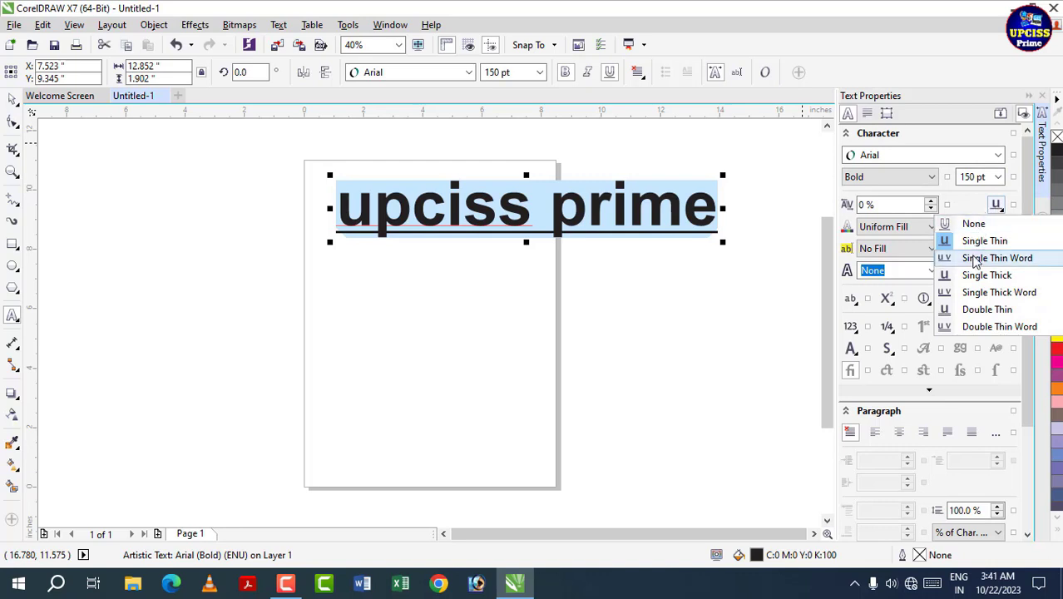
pyautogui.click(981, 309)
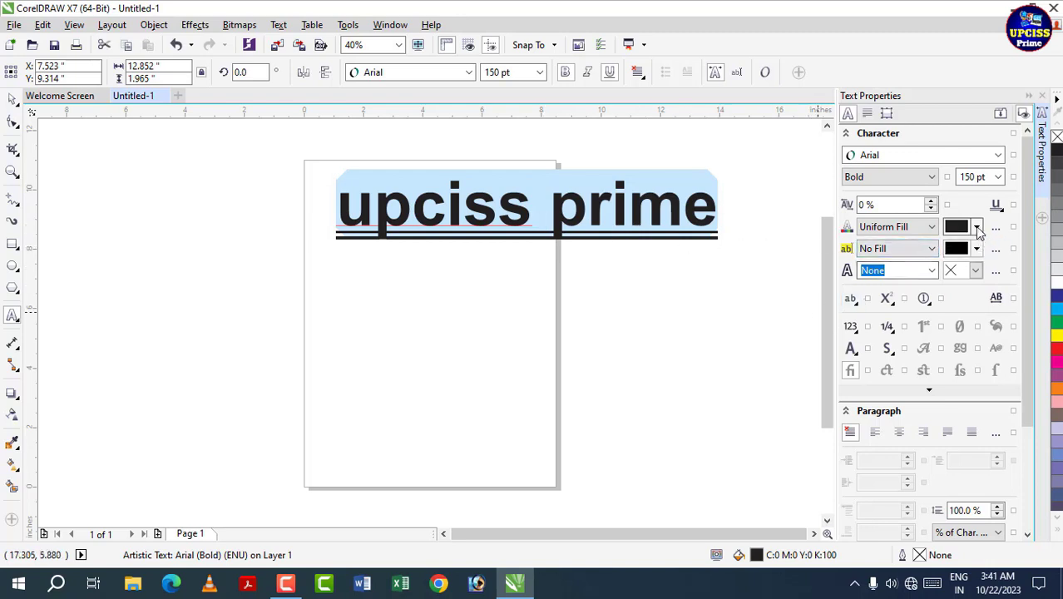
# Try a purple uniform fill of C80 M82 Y0 K0 on the selected text
pyautogui.click(978, 228)
pyautogui.click(991, 322)
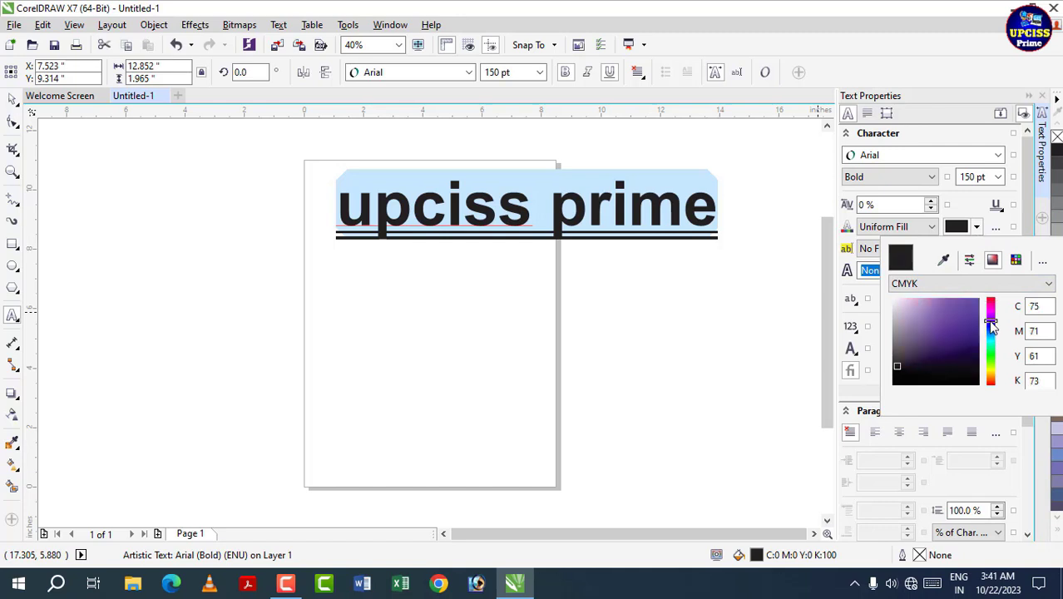
pyautogui.click(978, 300)
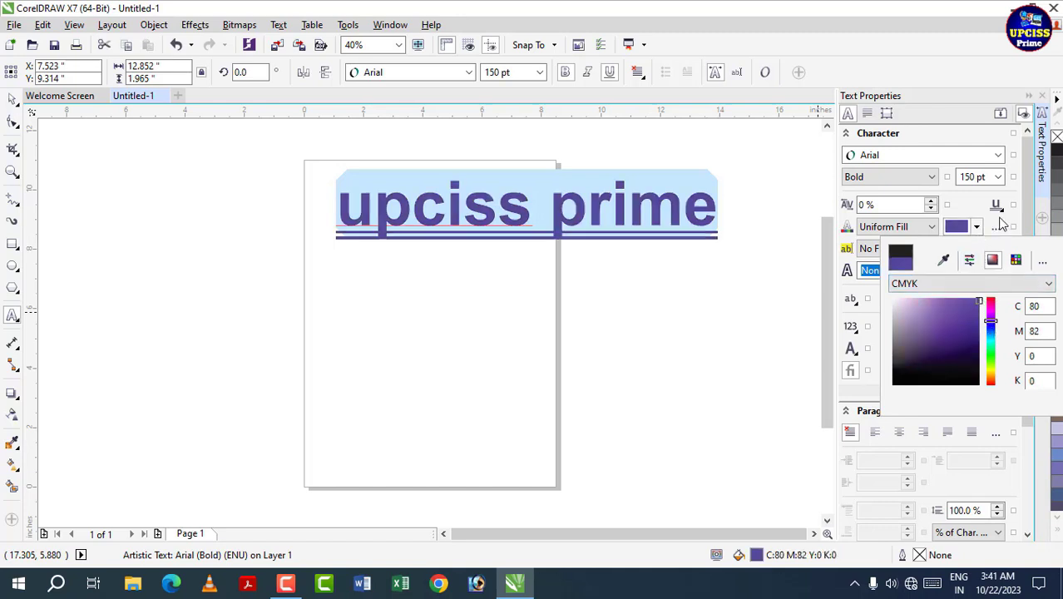
pyautogui.click(977, 226)
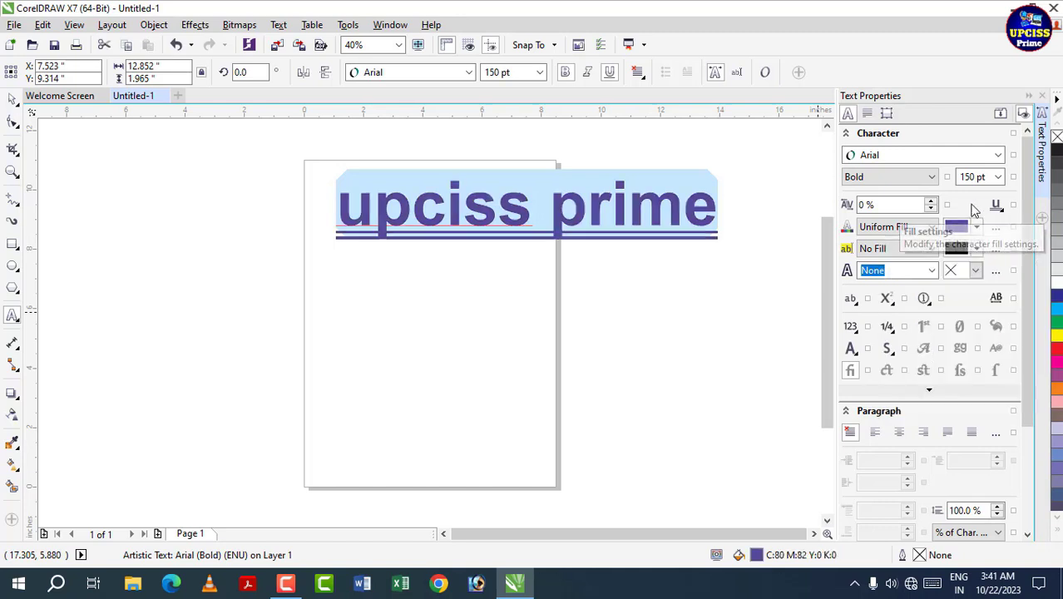
# Fill the selected text with red and give it a 1.5 pt magenta outline
pyautogui.click(1058, 354)
pyautogui.click(932, 271)
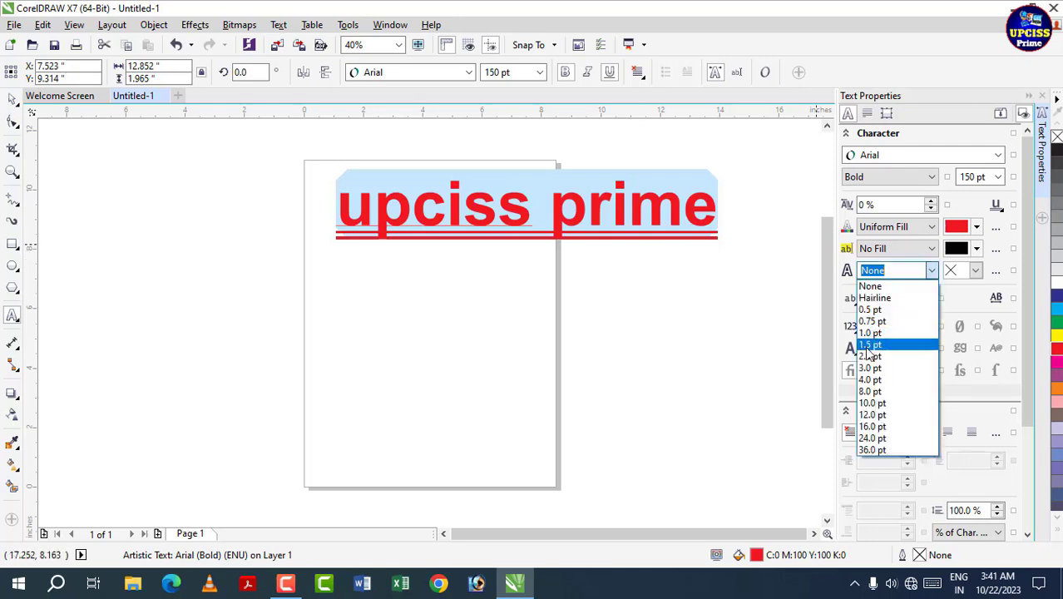
pyautogui.click(870, 345)
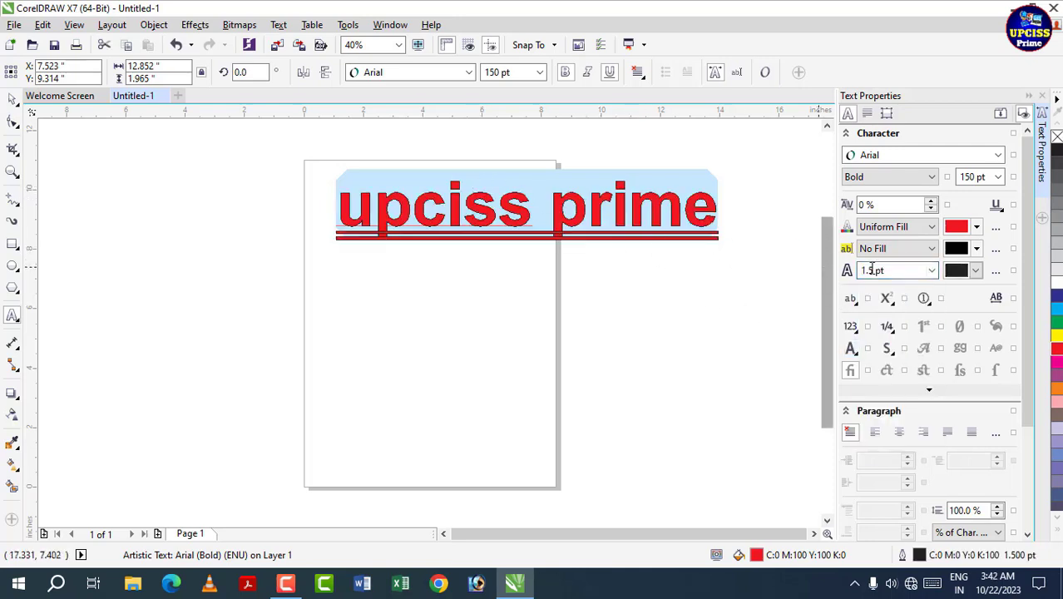
pyautogui.click(976, 271)
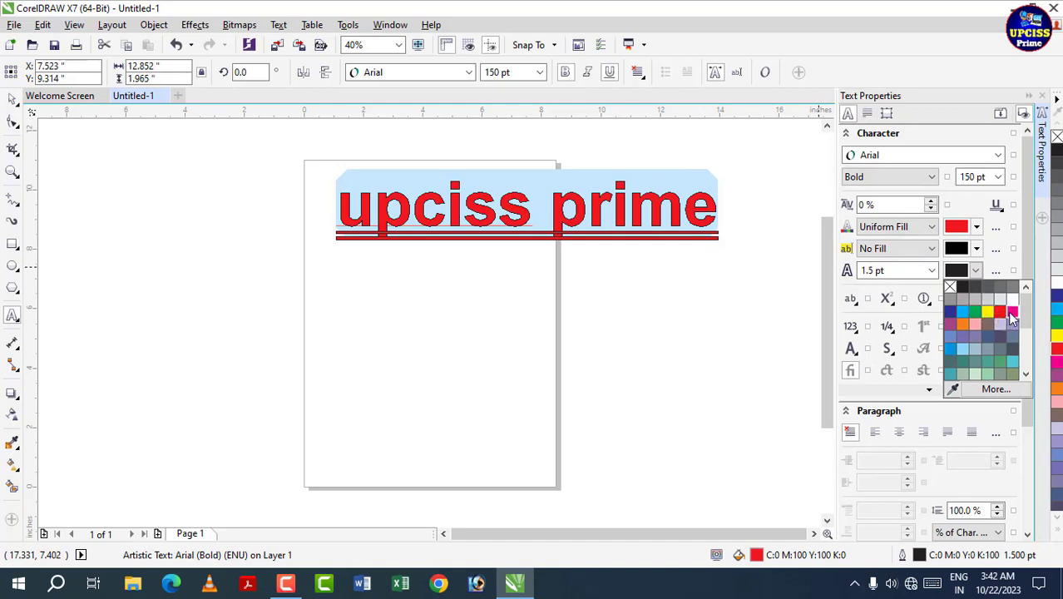
pyautogui.click(1012, 313)
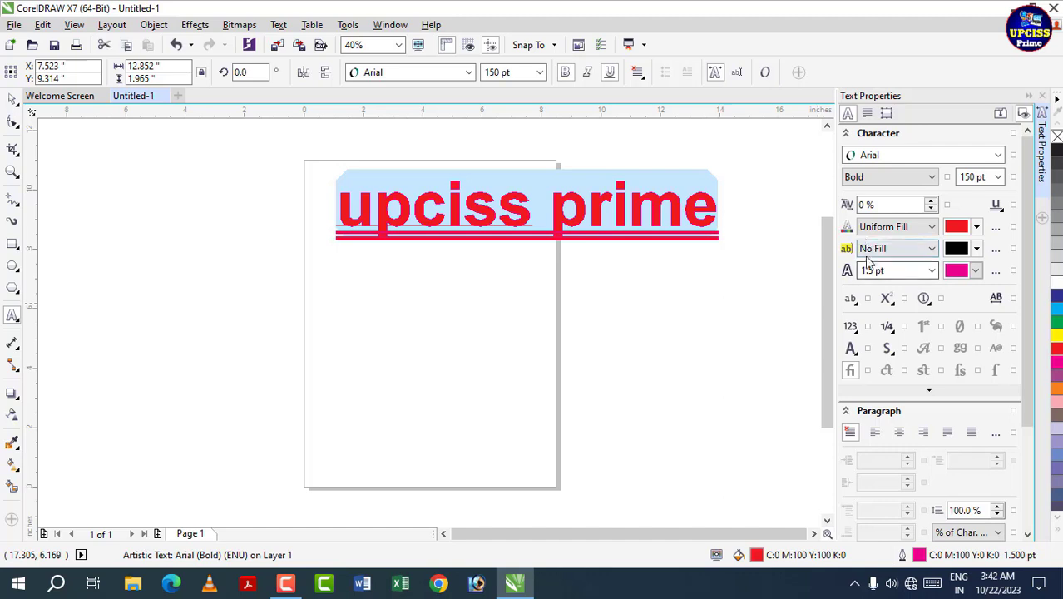
# Apply Small Caps (auto) and left alignment to the selected text, and close the text properties
pyautogui.click(888, 299)
pyautogui.click(899, 309)
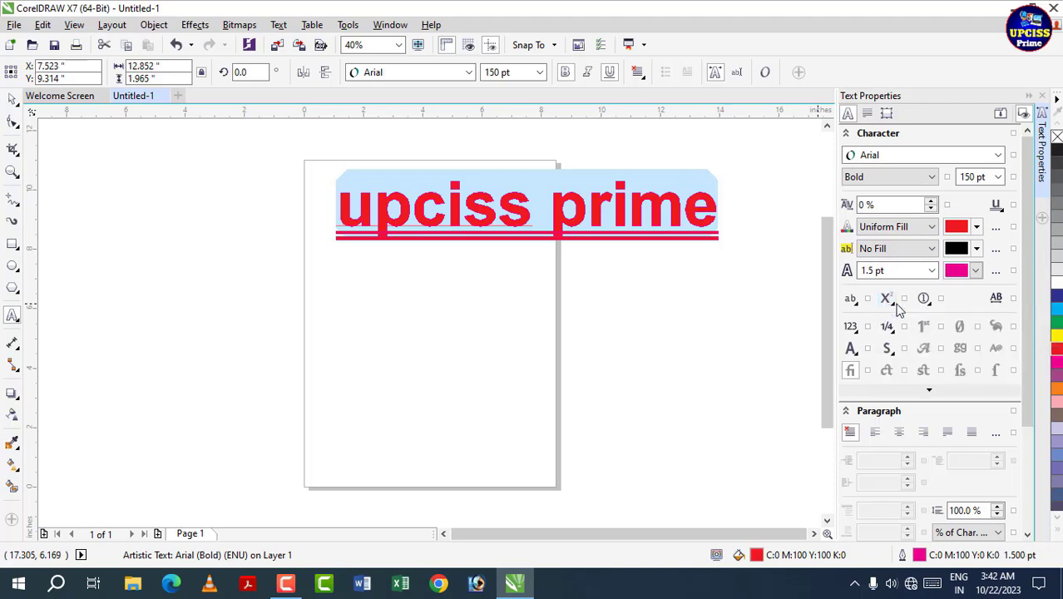
pyautogui.click(852, 302)
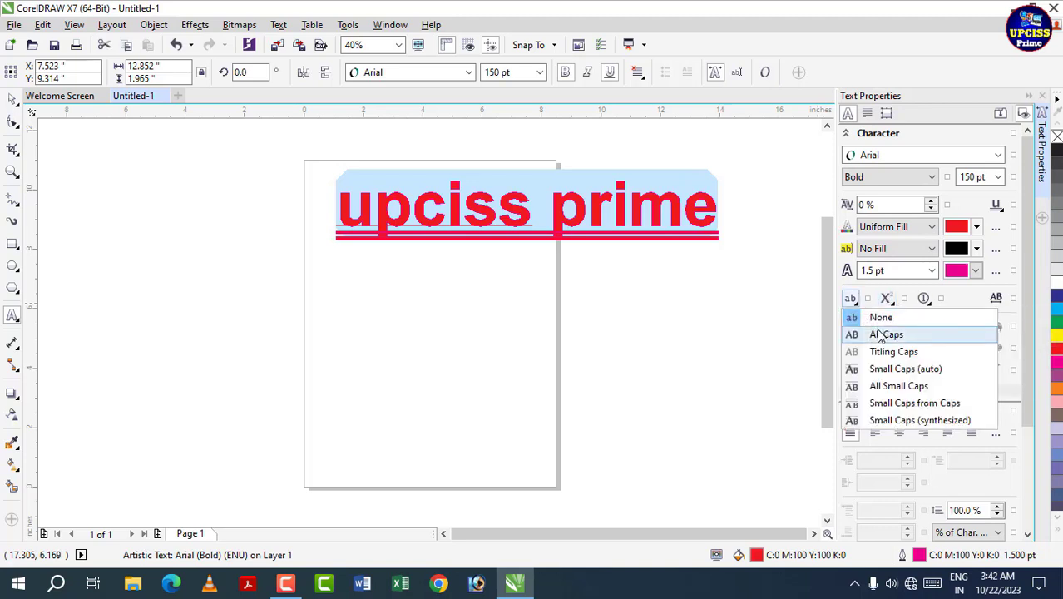
pyautogui.click(886, 372)
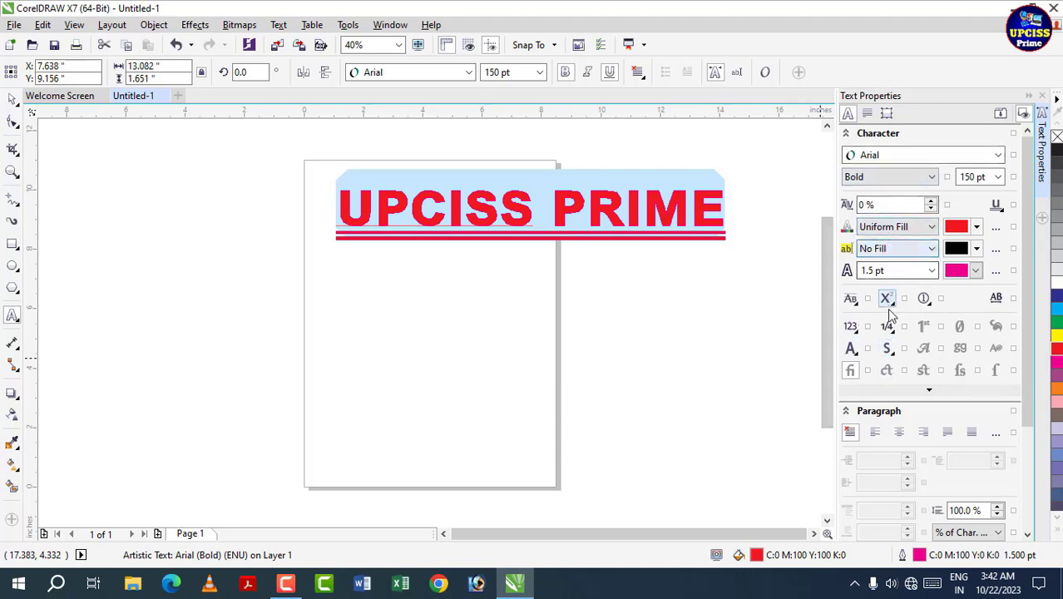
pyautogui.click(876, 433)
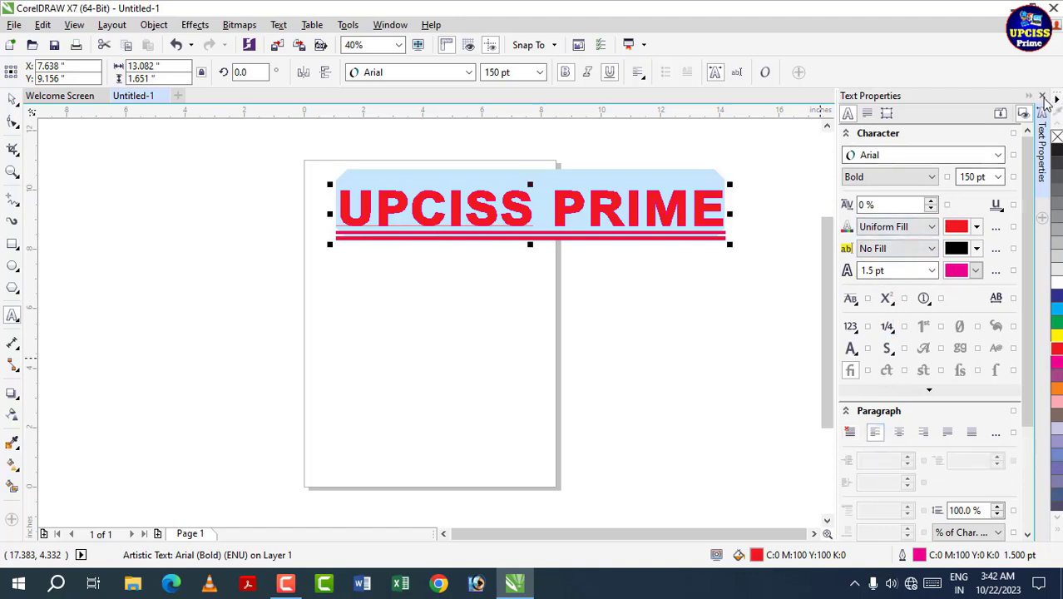
pyautogui.click(1044, 97)
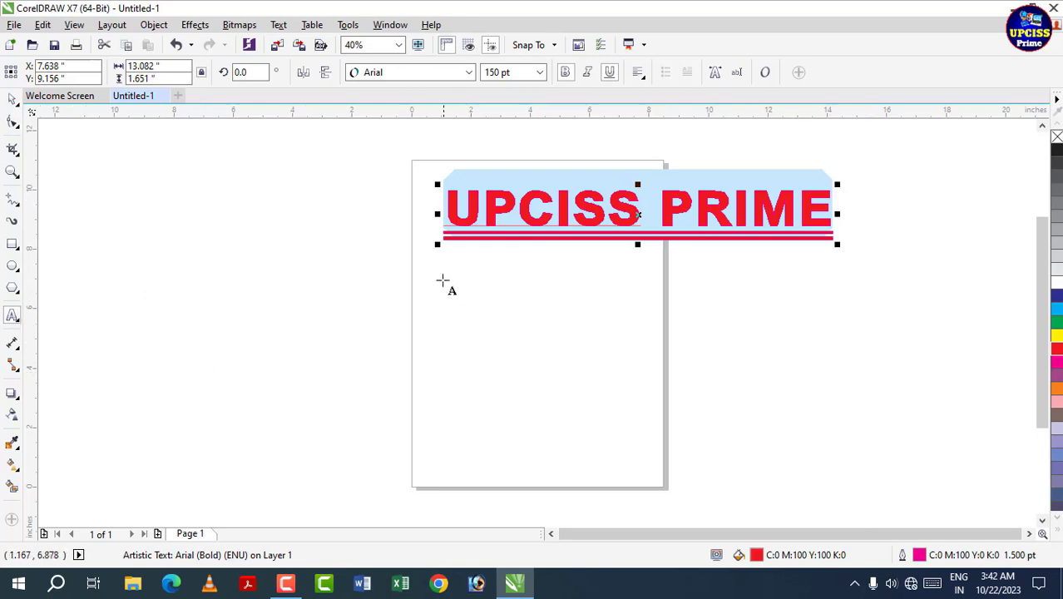
# Draw a paragraph text frame about 14.3 by 7.1 inches below the heading and set its font size to 36 pt
pyautogui.moveTo(426, 264); pyautogui.dragTo(851, 471)
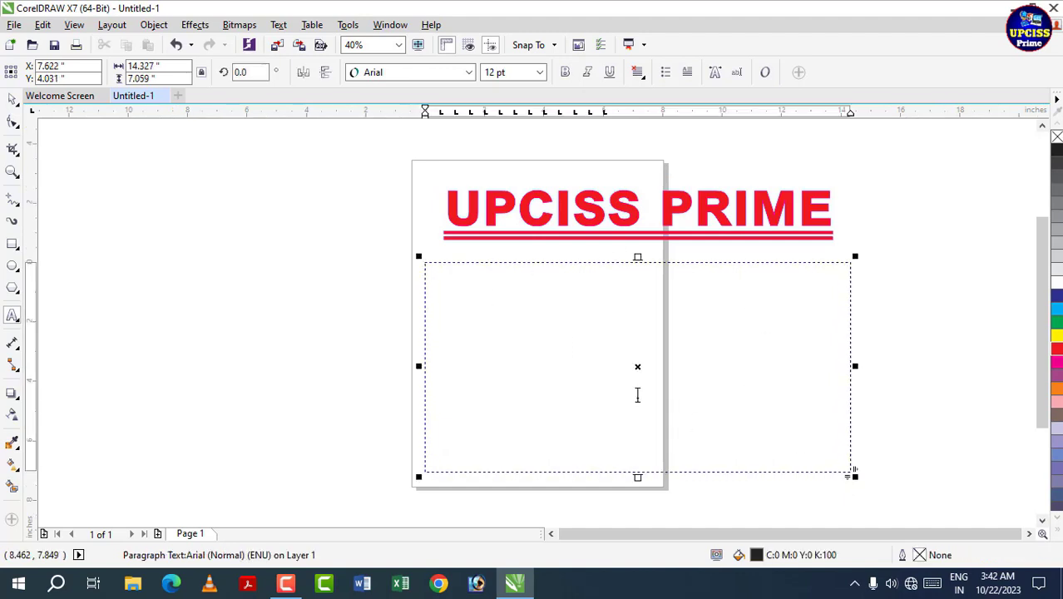
pyautogui.click(540, 73)
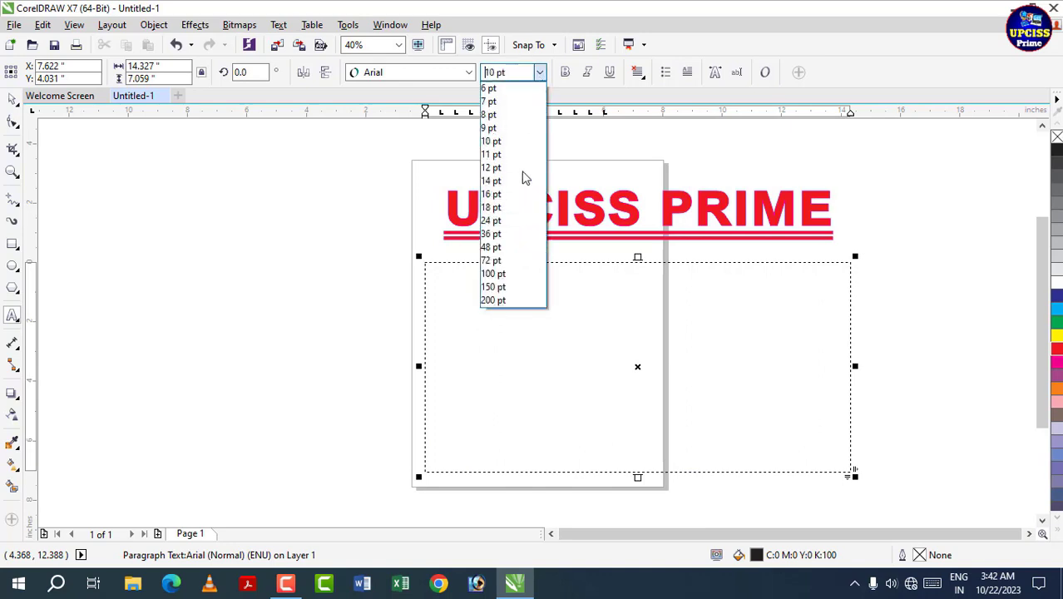
pyautogui.click(522, 232)
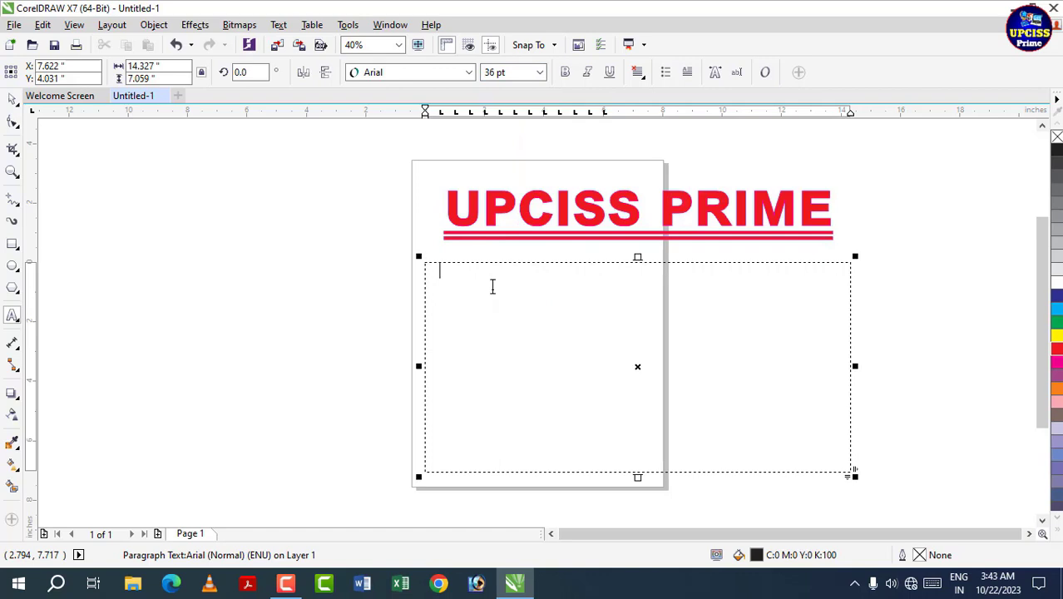
# Enter about three lines of random filler text in the paragraph frame, starting with "wegrwewe rjw we tw"
pyautogui.write('wegrwewe rjw we tw')
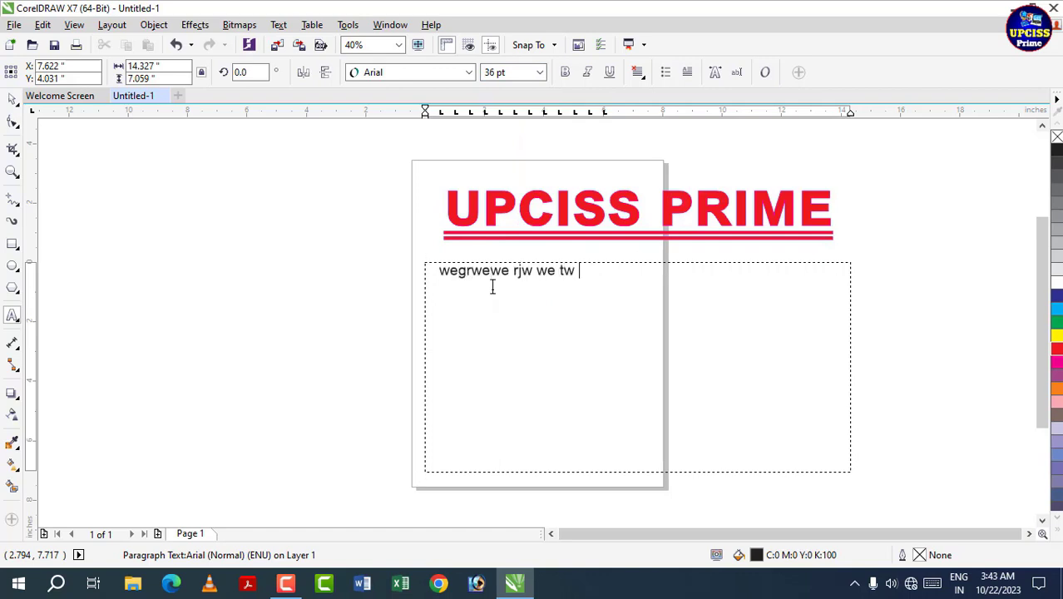
pyautogui.write(' y tvbfsdfsdfbsbfbsdfbdsm')
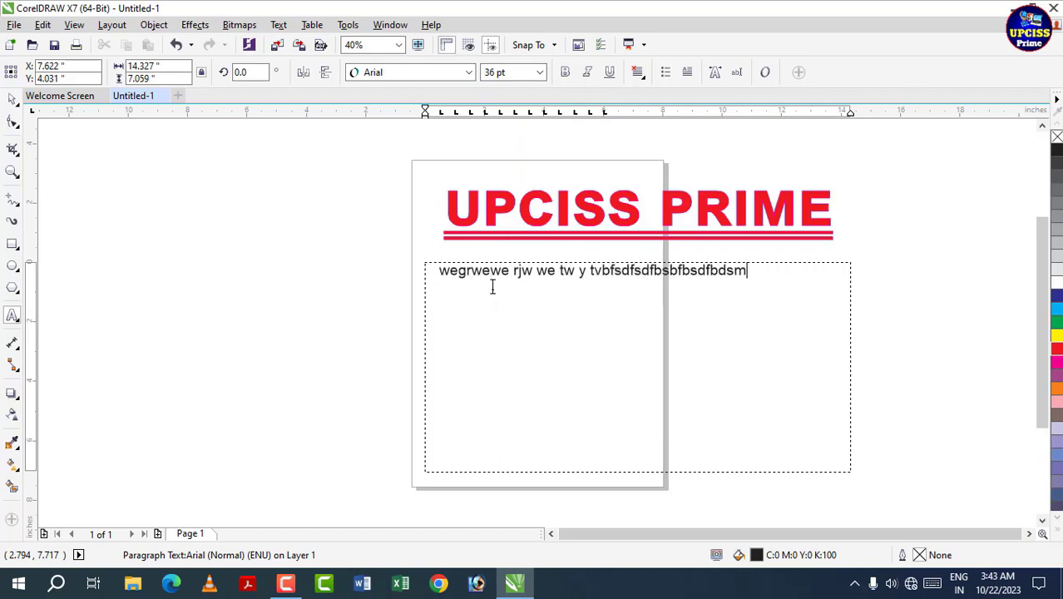
pyautogui.write('bmsgs f sgdfmgbsfmg s')
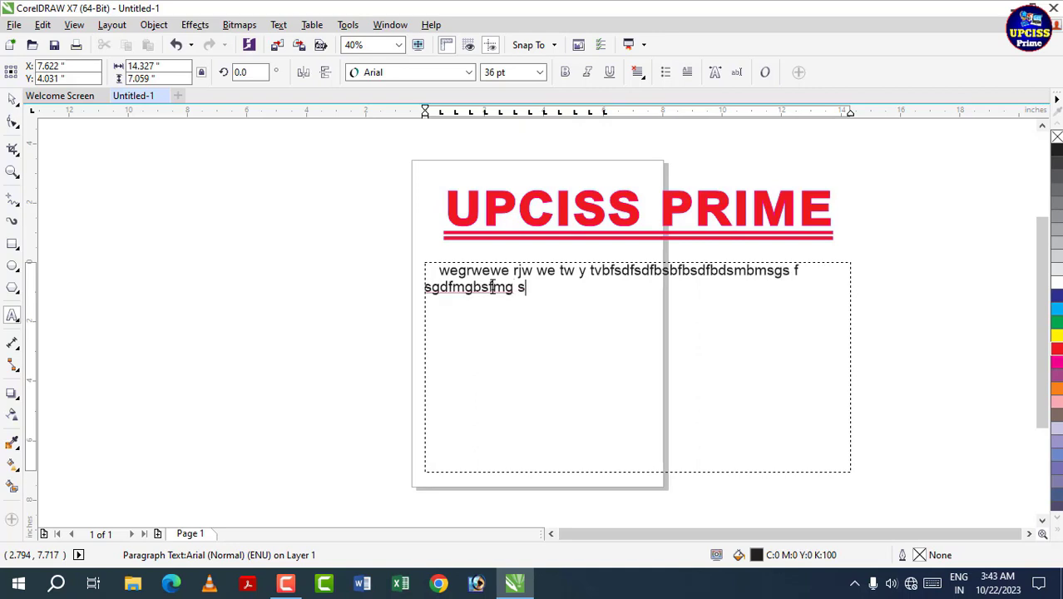
pyautogui.write('jbgvjmsg sgsdfjg s dbgvf')
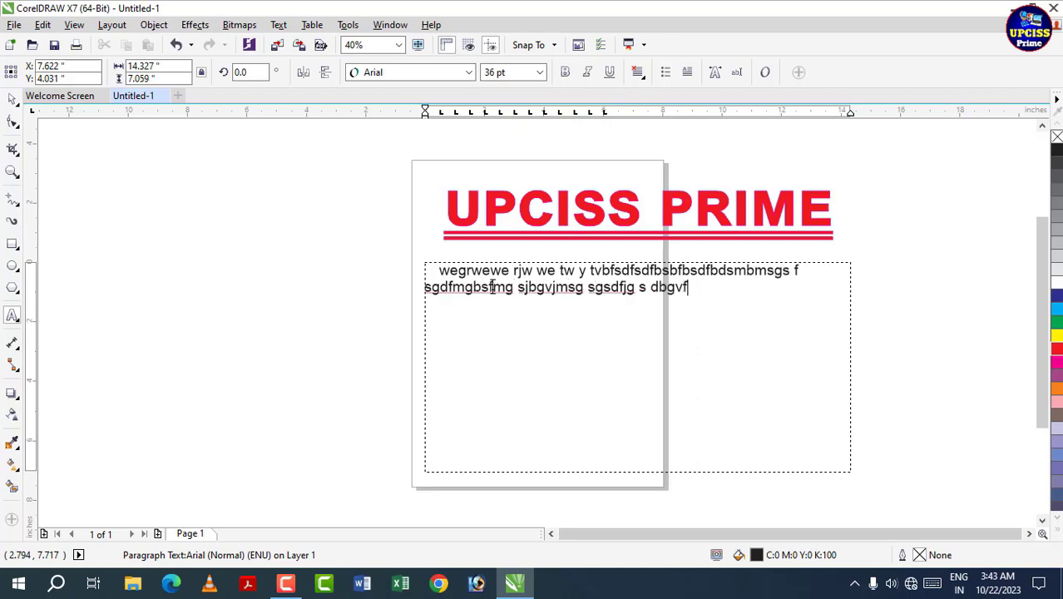
pyautogui.write('s gbvsjfgmndf gbsdf g')
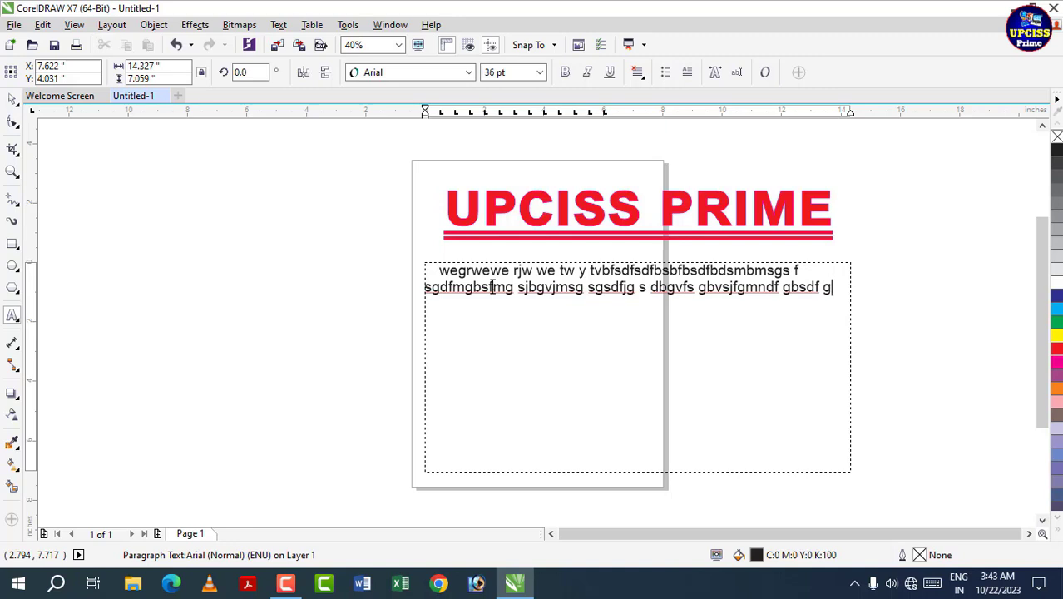
pyautogui.write('vbfd')
# Try right and center alignment on the whole filler paragraph, and set it to left alignment
pyautogui.moveTo(460, 305); pyautogui.dragTo(432, 273)
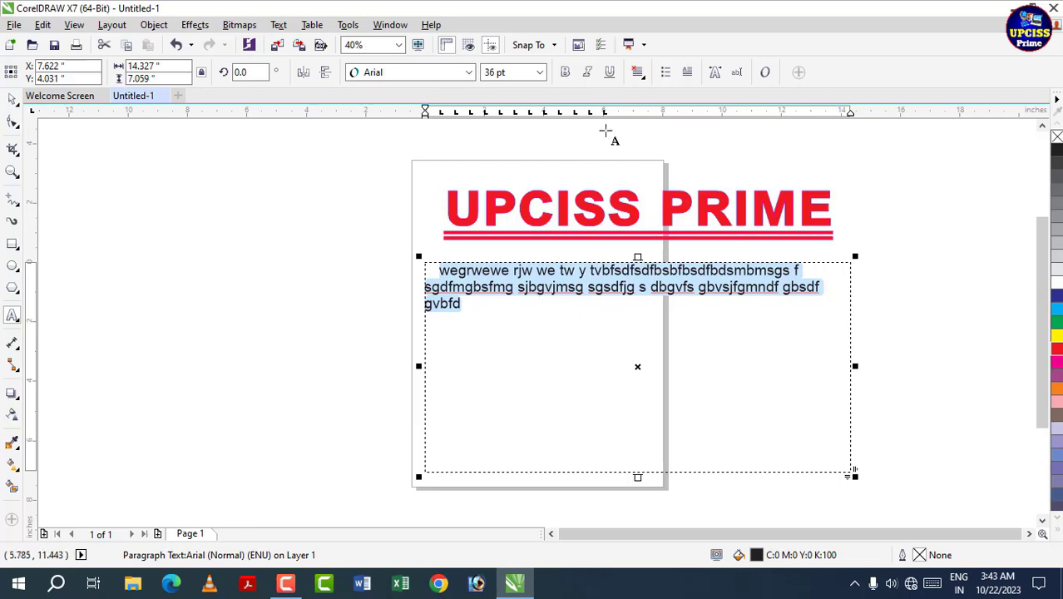
pyautogui.click(637, 72)
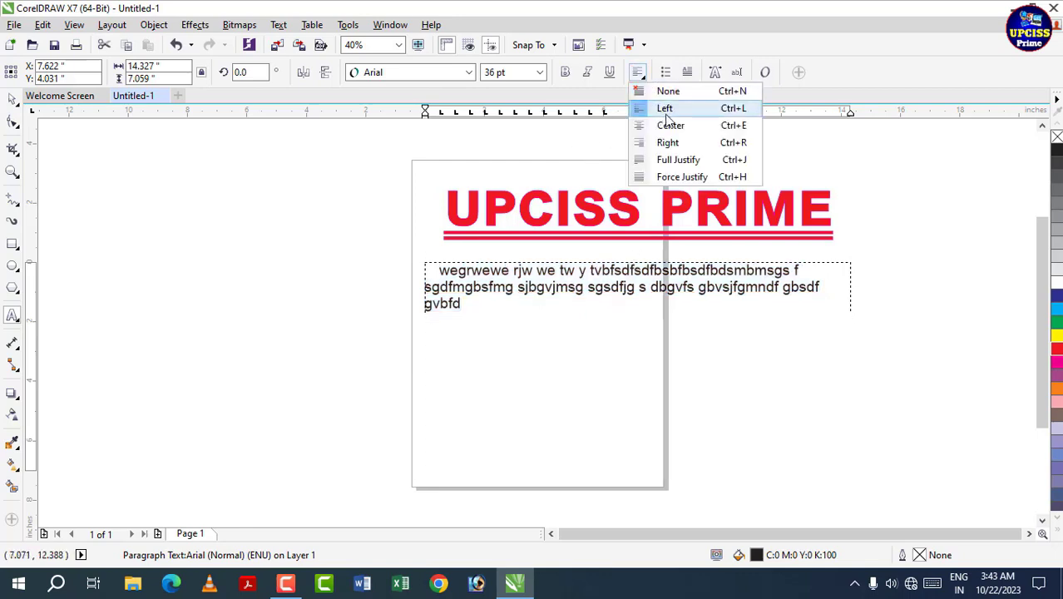
pyautogui.click(669, 143)
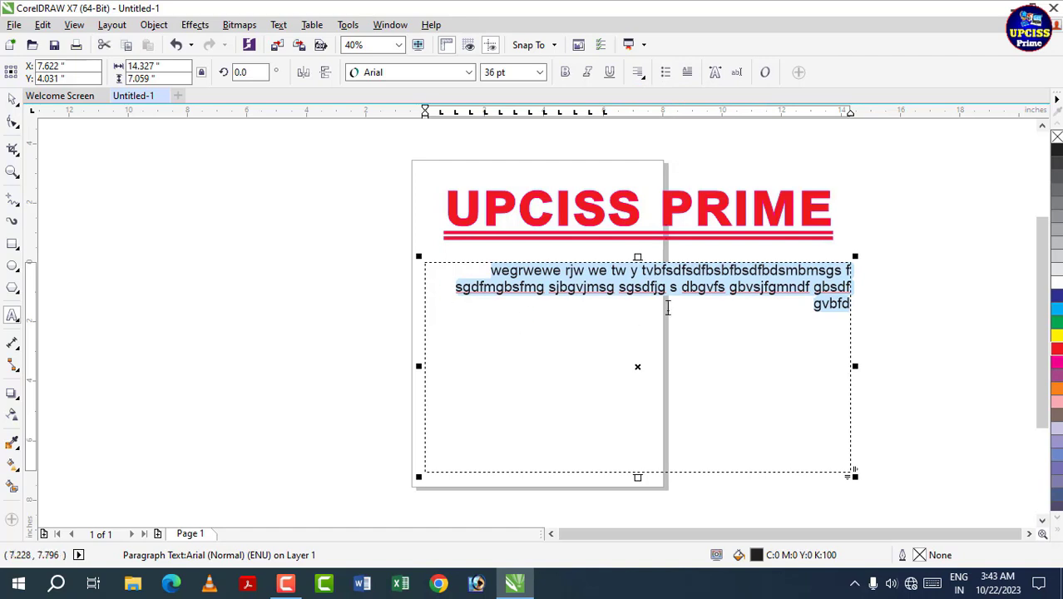
pyautogui.click(638, 73)
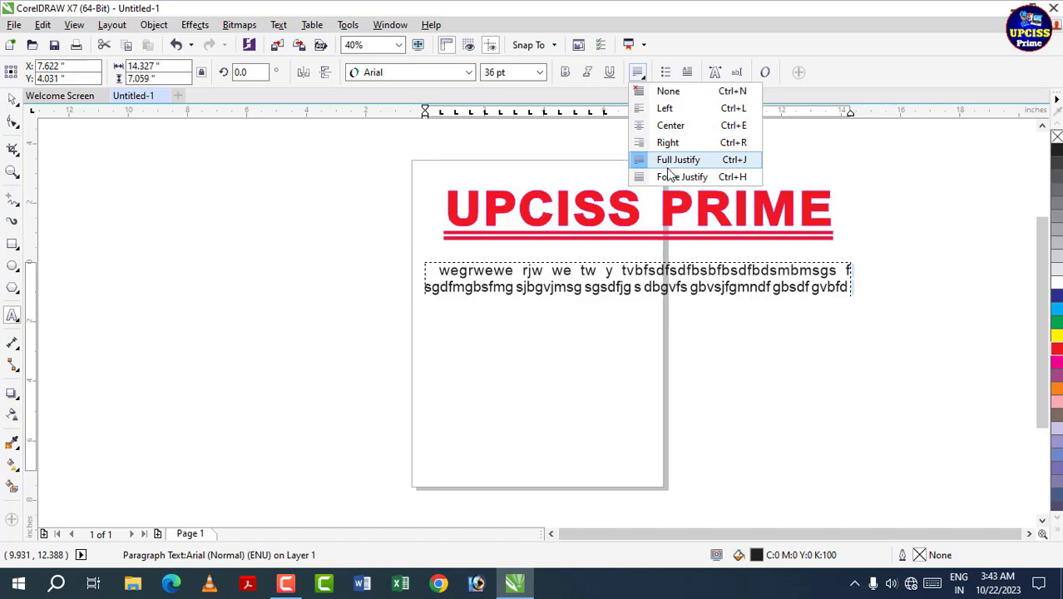
pyautogui.click(670, 126)
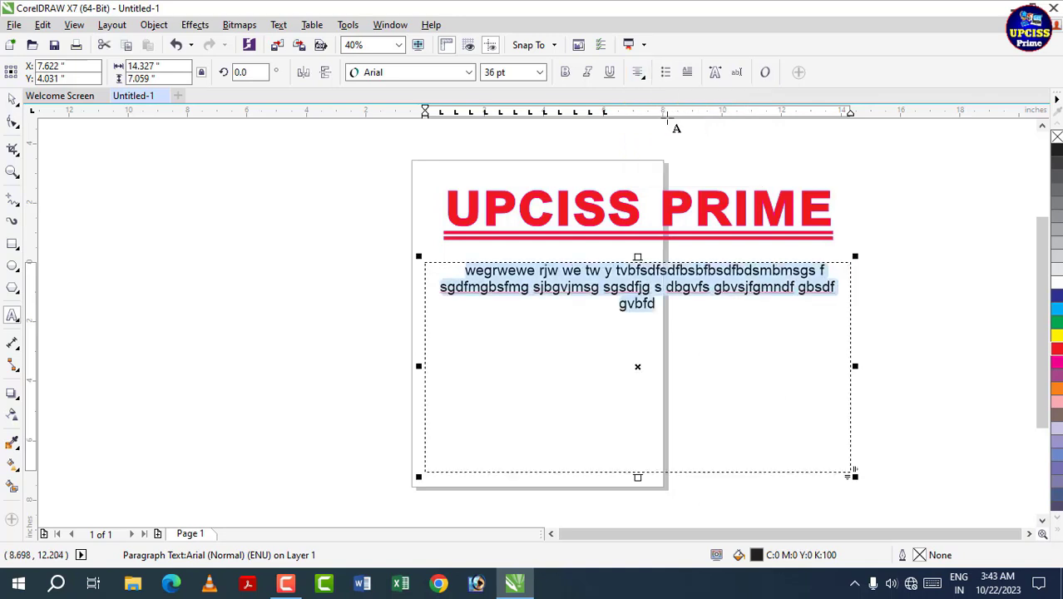
pyautogui.click(639, 72)
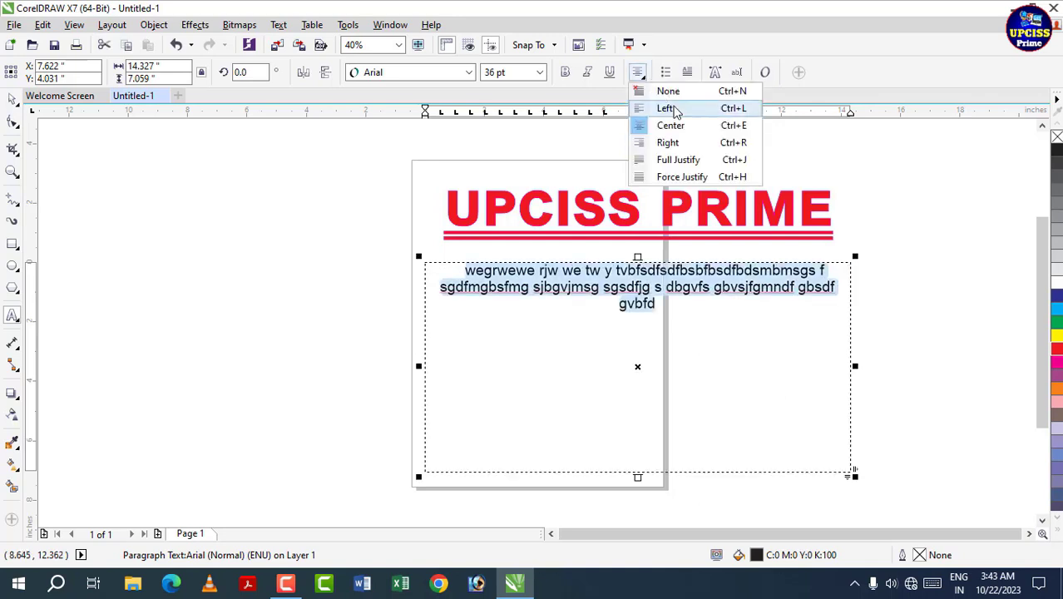
pyautogui.click(662, 110)
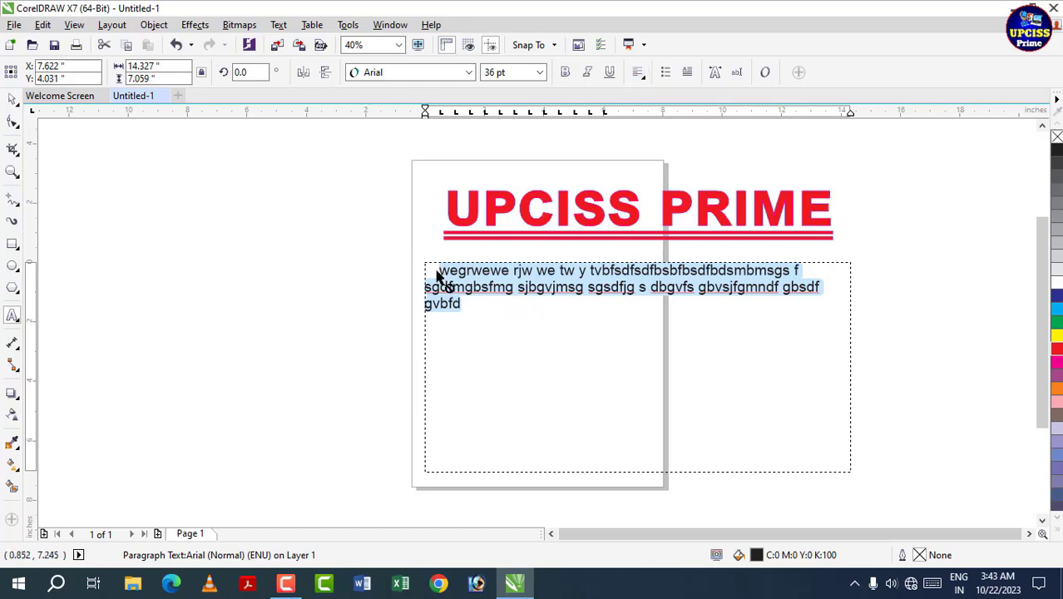
# Replace the filler paragraph with a bulleted list of "name", "father name", "class" and "roll.no"
pyautogui.press('Delete')
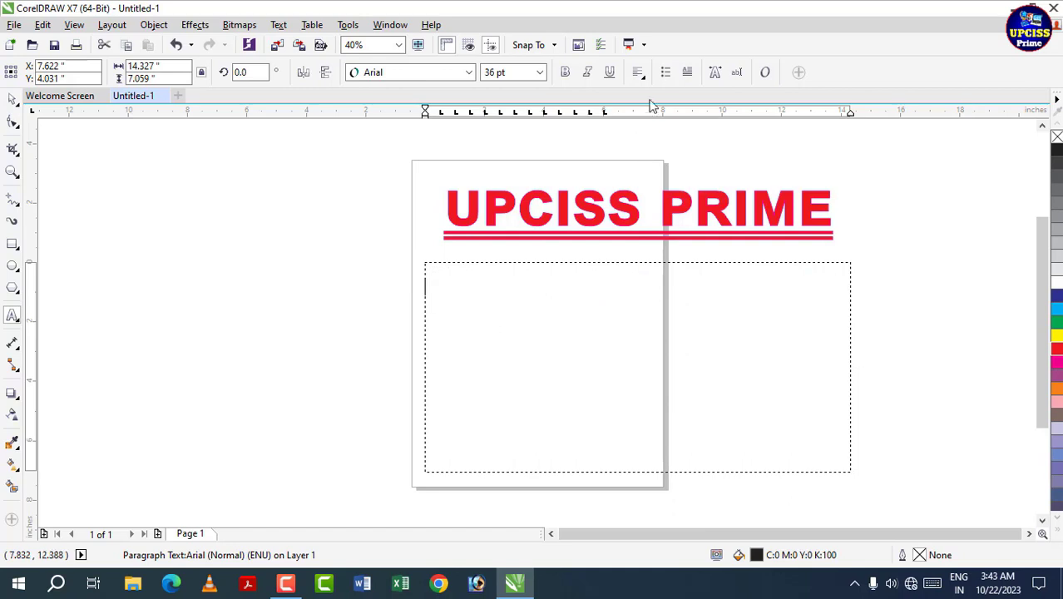
pyautogui.click(666, 73)
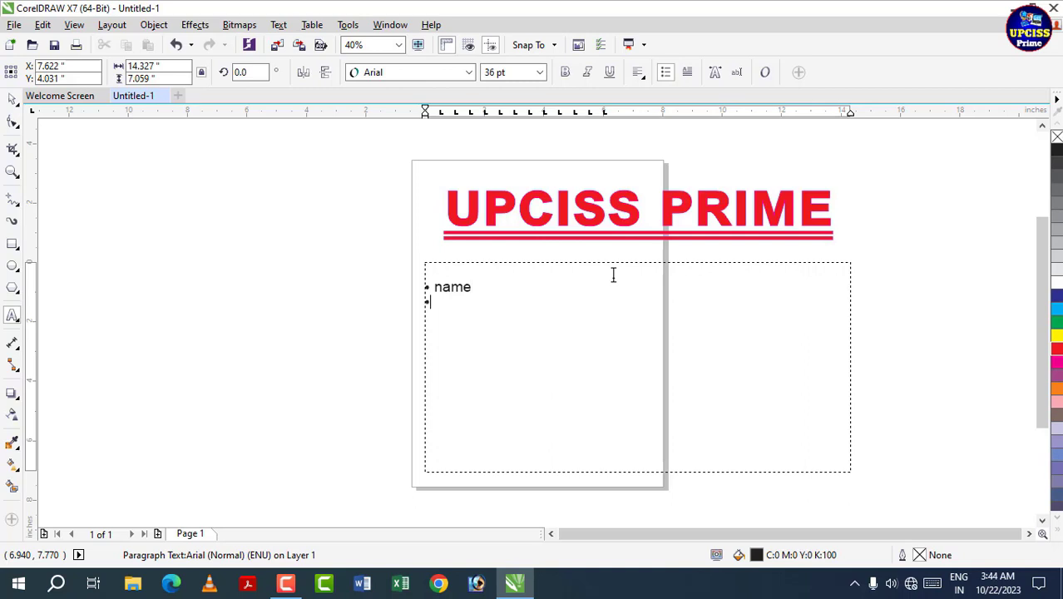
pyautogui.write('father name')
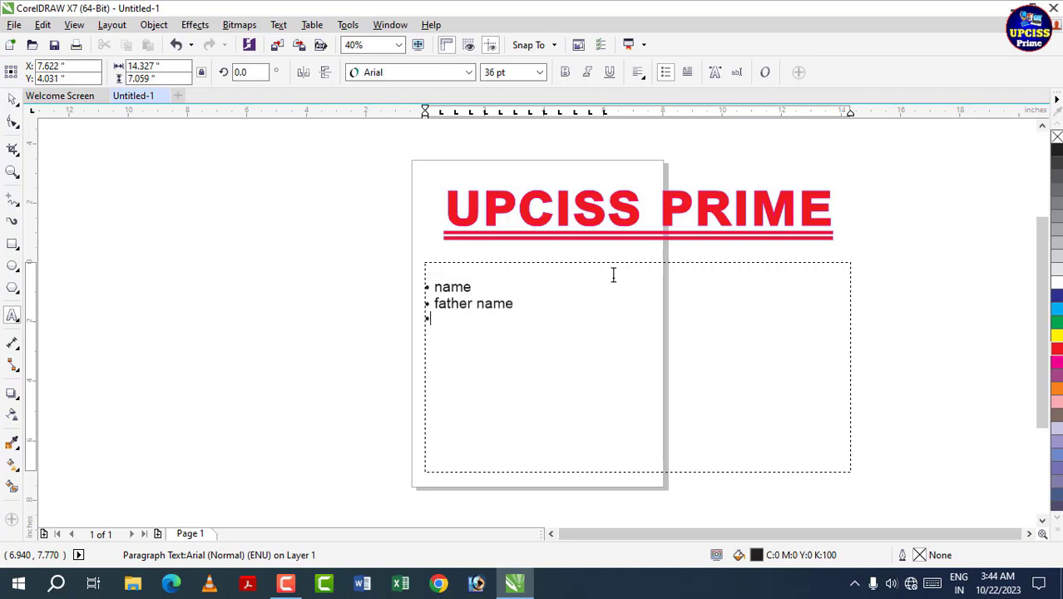
pyautogui.write('class')
pyautogui.press('Return')
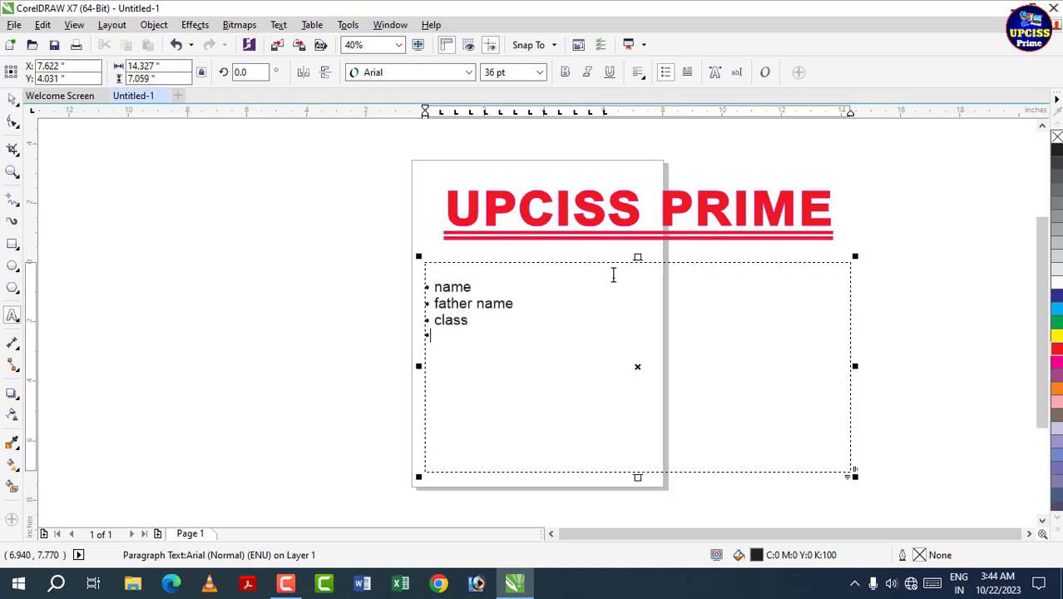
pyautogui.write('roll.no')
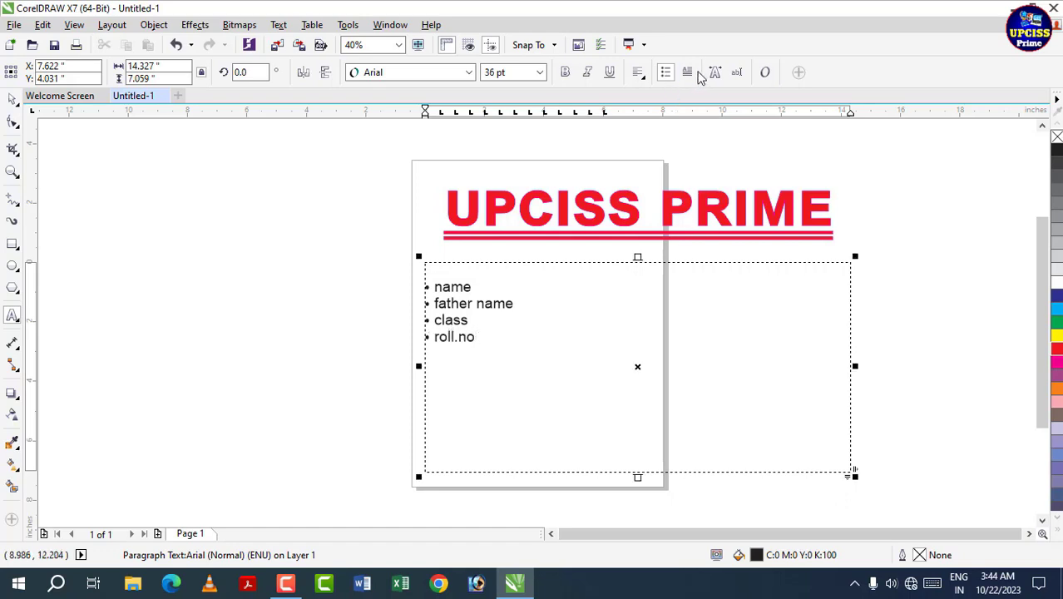
# Replace the bulleted list with about three lines of unbulleted random filler text starting with "suafgusgfasd asdfhasjgf sa"
pyautogui.moveTo(530, 366); pyautogui.dragTo(431, 267)
pyautogui.write('suafgusgfasd ')
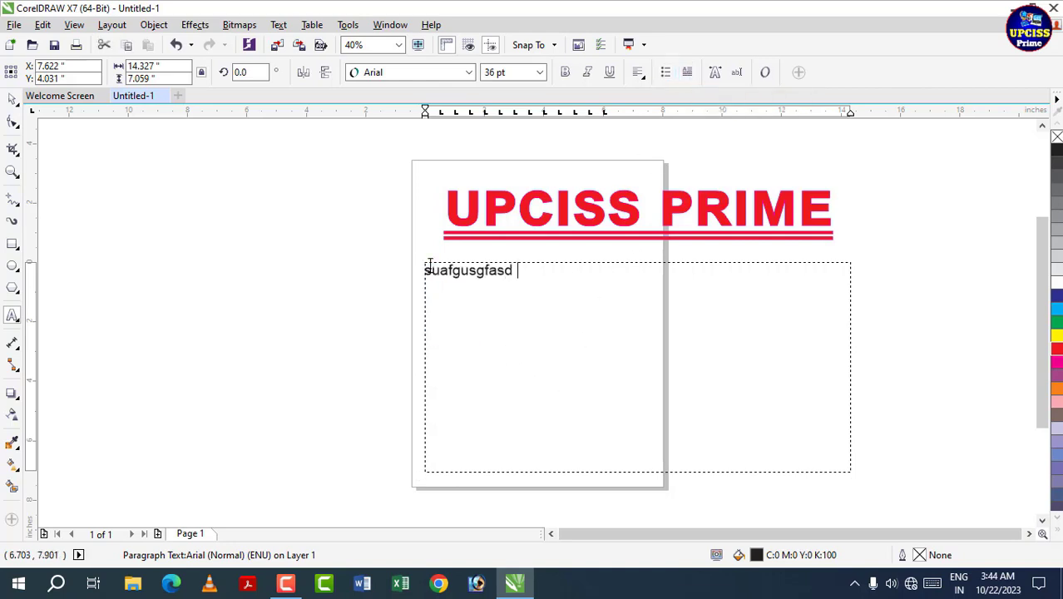
pyautogui.write('asdfhasjgf sa dfsafhsgaf fj')
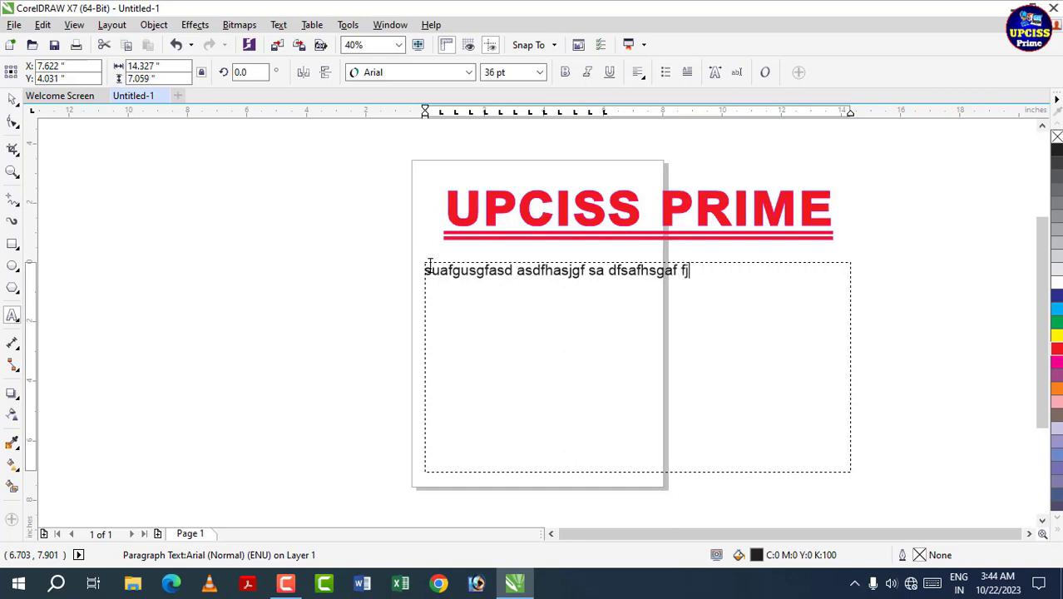
pyautogui.write('vsjdfvsdjfvsdjfvsdjf sdfjsdfjk ')
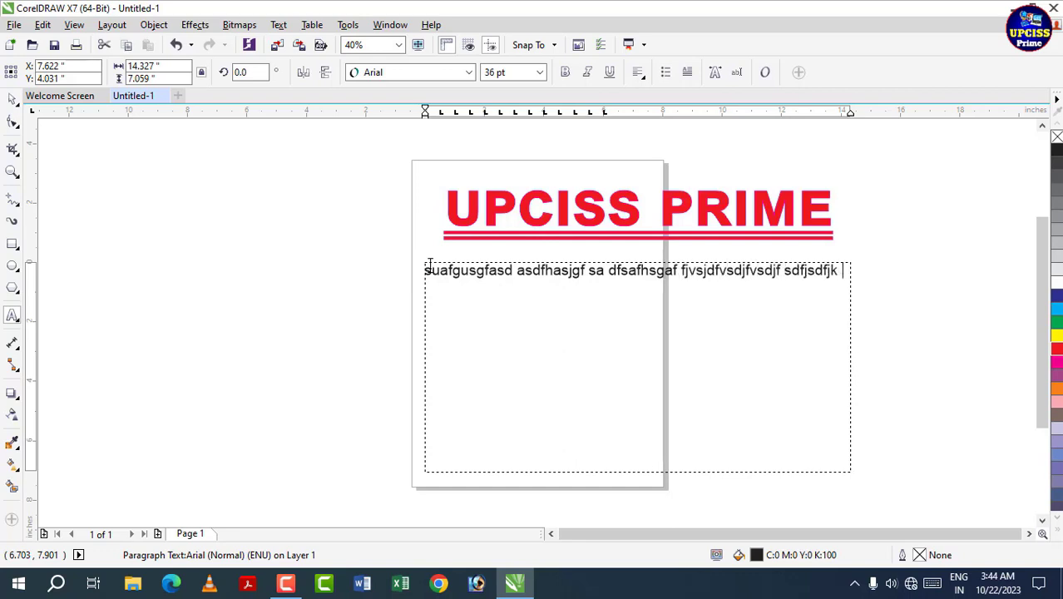
pyautogui.write('sfjsdsjhf sgjksg')
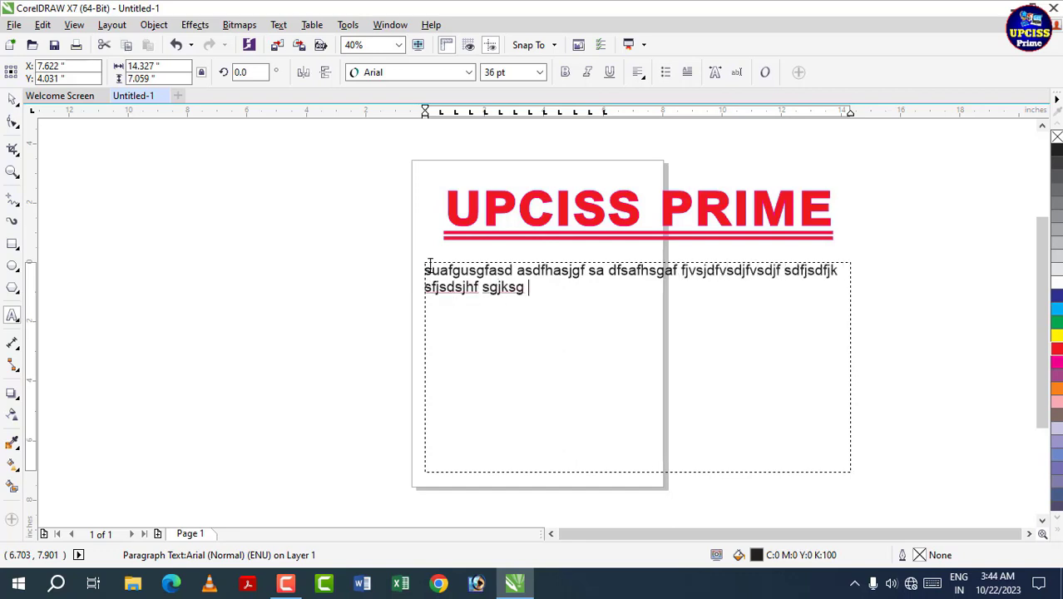
pyautogui.write(' fsdg fs jgfsjkgfsjkfsjkf')
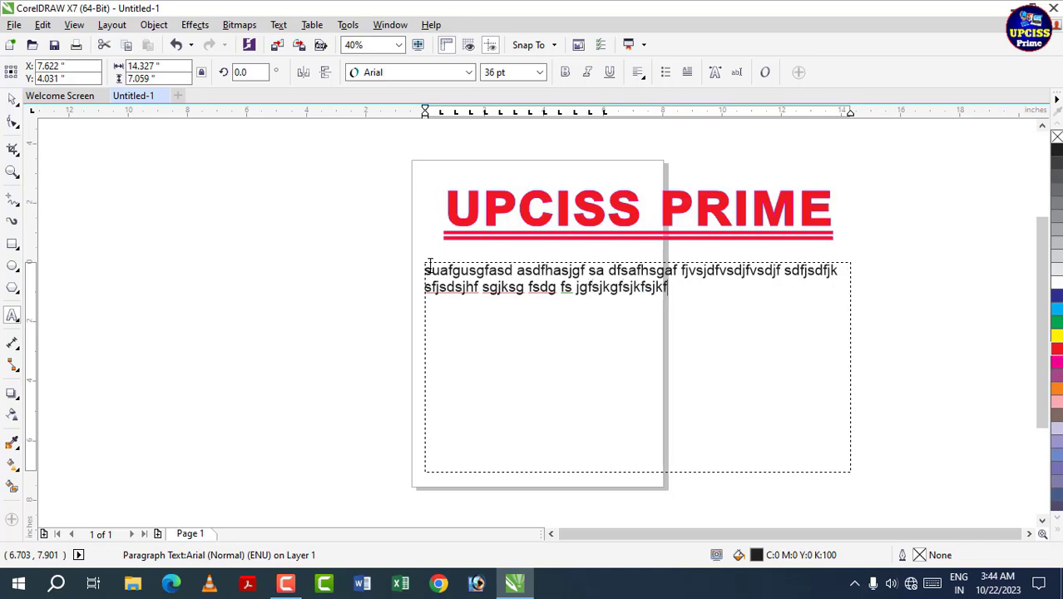
pyautogui.write(' jksggggggggsghsfg')
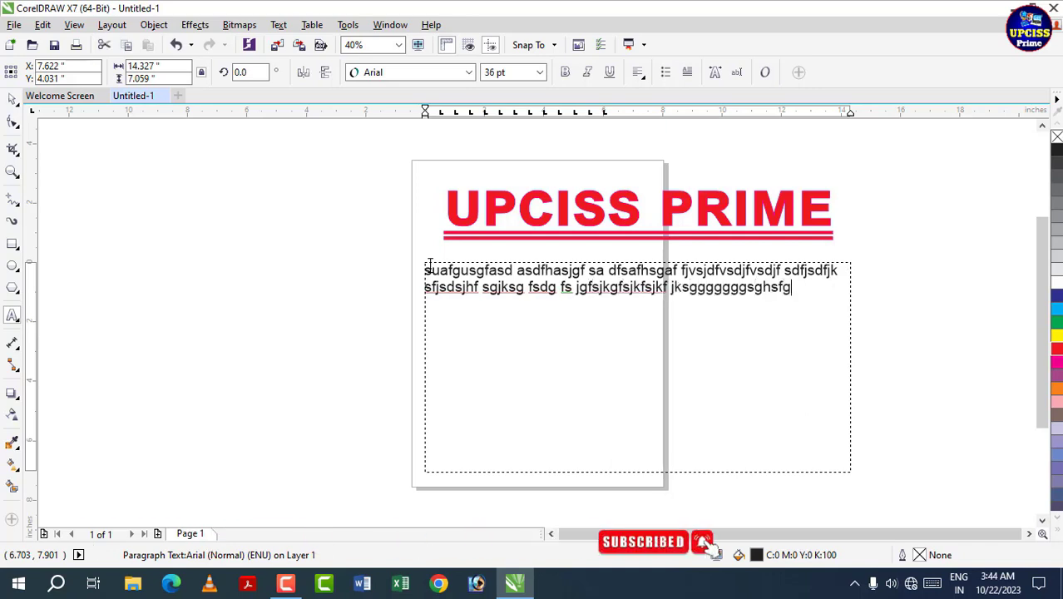
pyautogui.write('gsffffsjksgfkgsh')
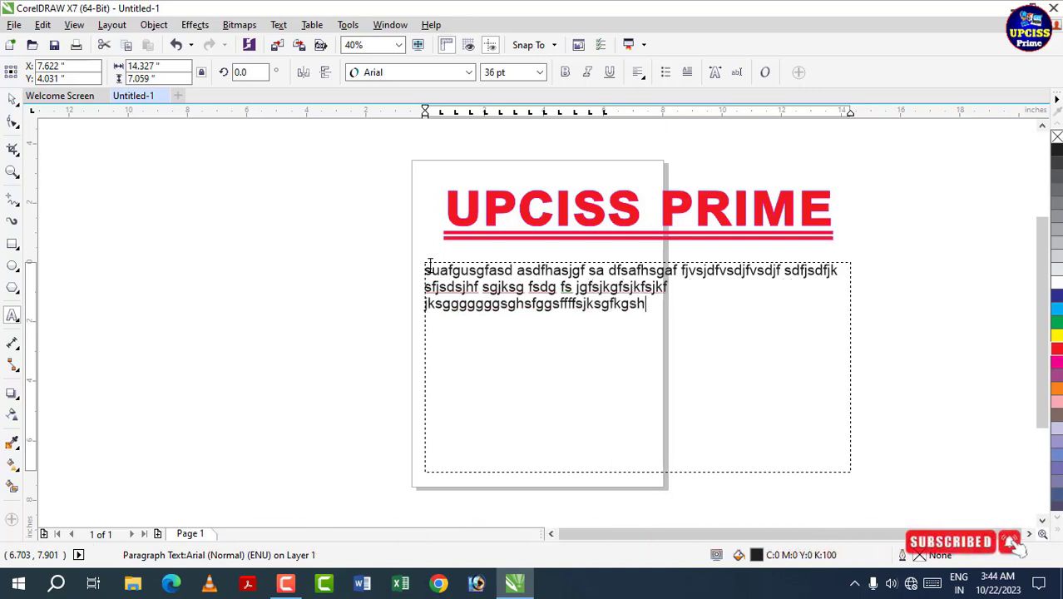
# Try a drop cap on the whole filler paragraph, and remove the drop cap from it
pyautogui.moveTo(579, 330); pyautogui.dragTo(657, 113)
pyautogui.click(687, 72)
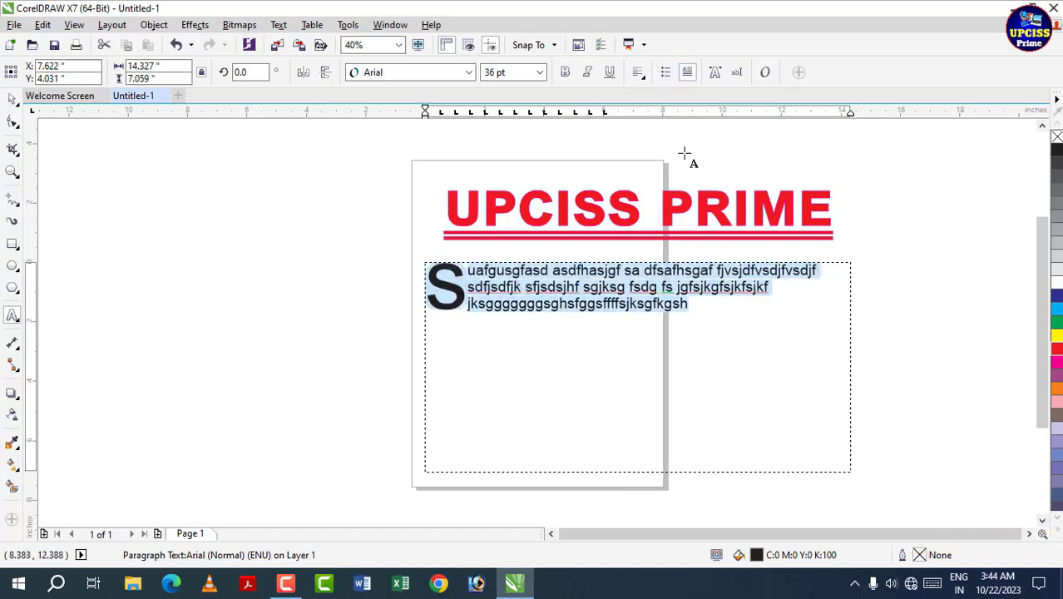
pyautogui.click(551, 298)
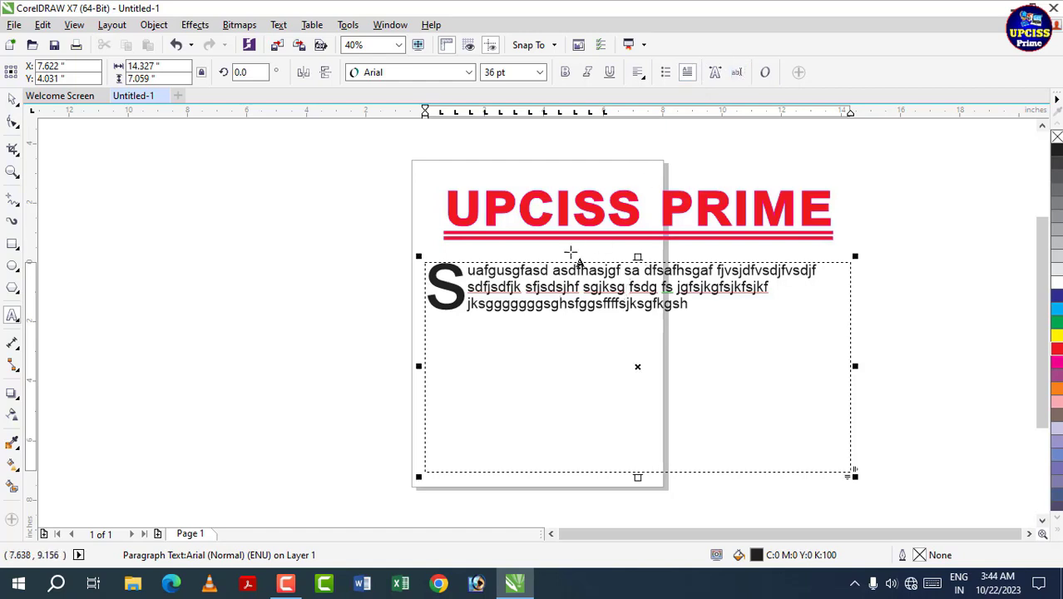
pyautogui.moveTo(746, 289); pyautogui.dragTo(434, 281)
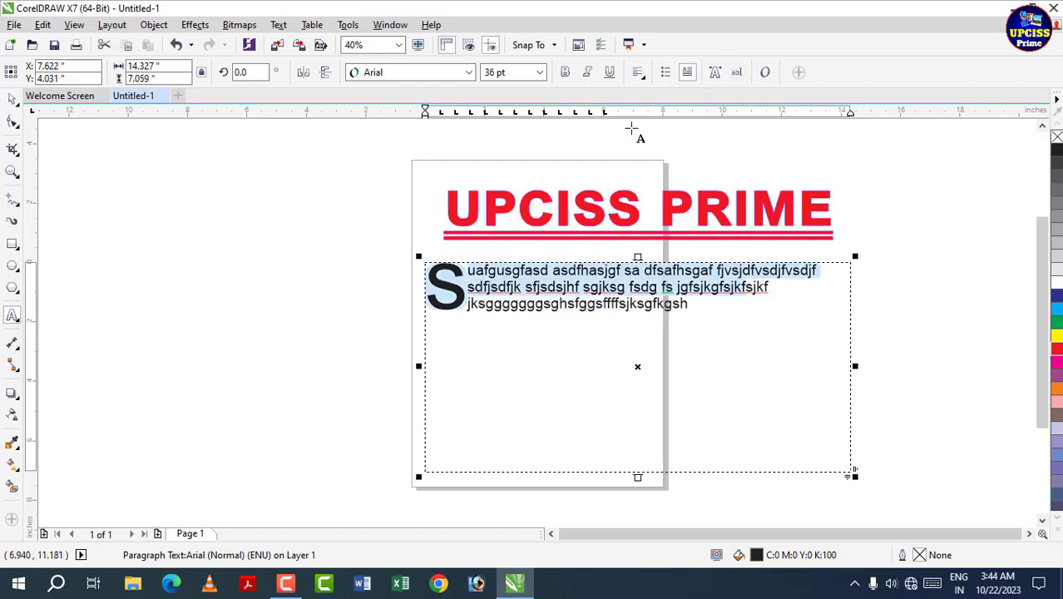
pyautogui.click(688, 73)
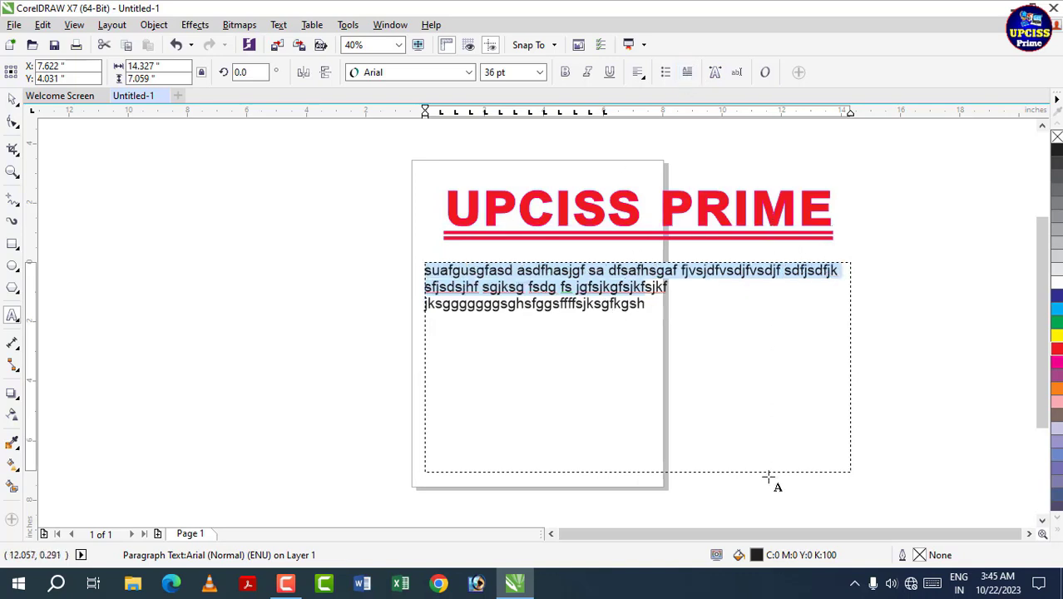
# Delete the whole paragraph text frame below the heading
pyautogui.hotkey('ctrl', 'space')
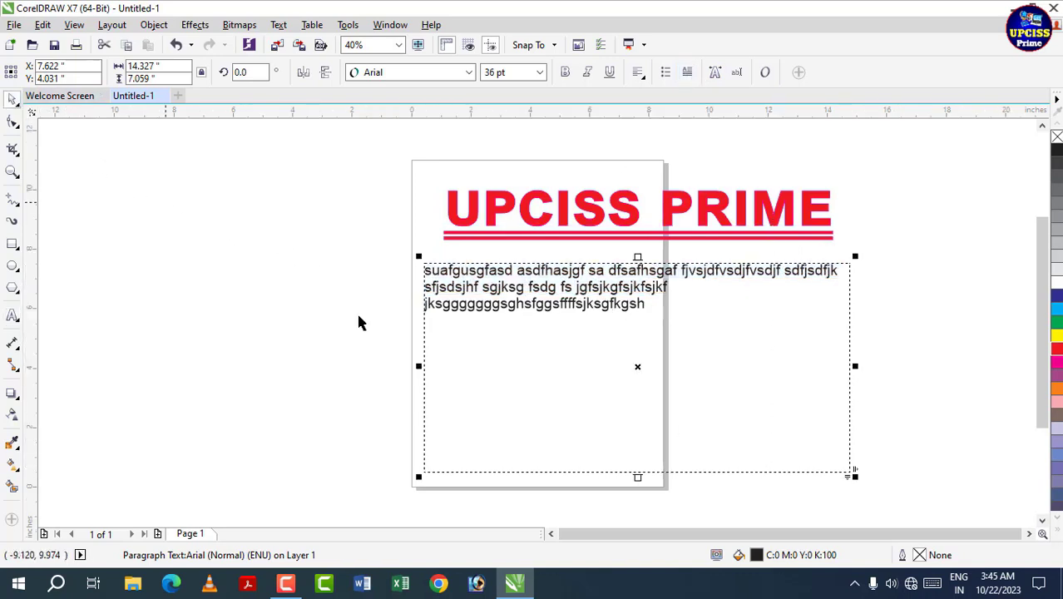
pyautogui.click(553, 473)
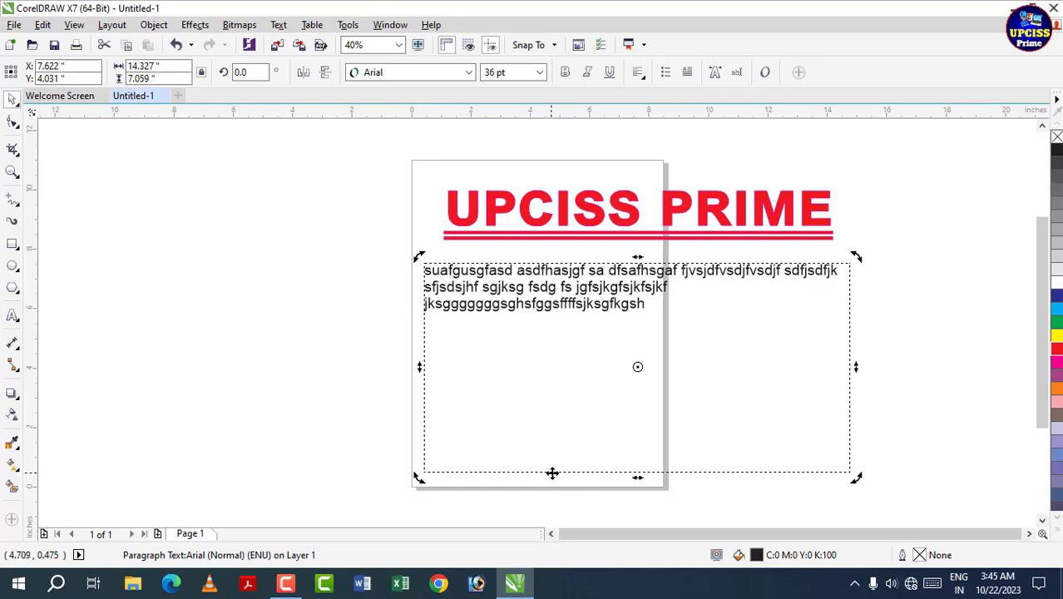
pyautogui.press('Delete')
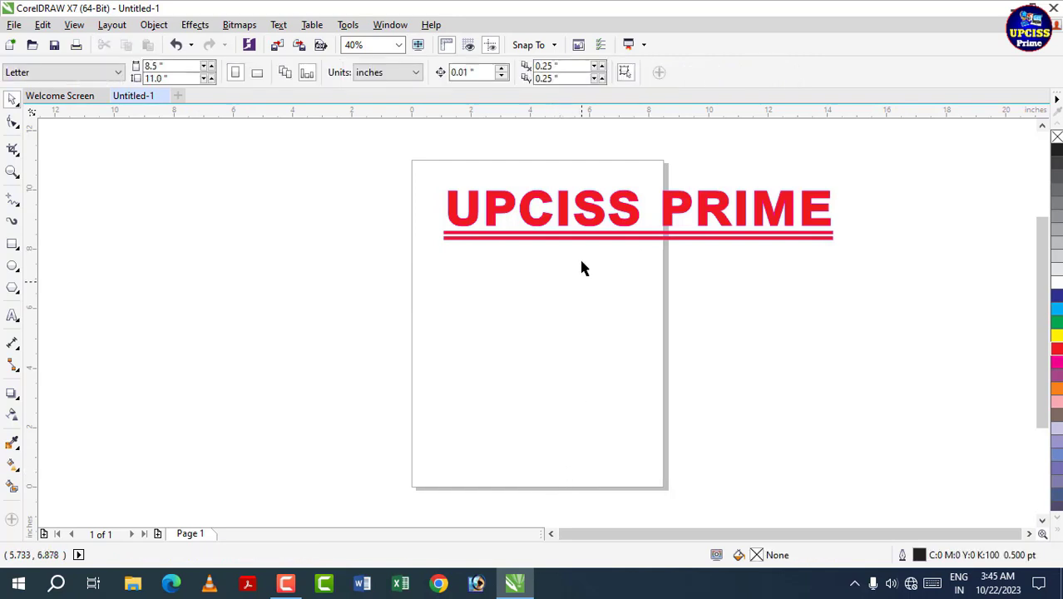
# Append "LAKHIMPUR KHERI" to the UPCISS PRIME heading with Edit Text, and move the heading to about X 4.1, Y 9.2 inches
pyautogui.click(578, 226)
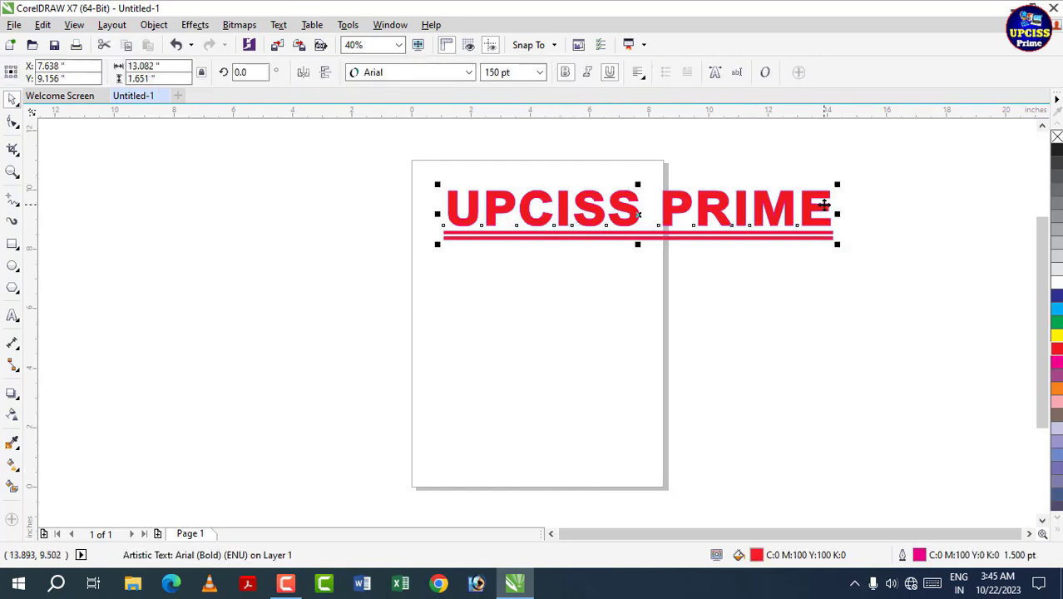
pyautogui.doubleClick(823, 204)
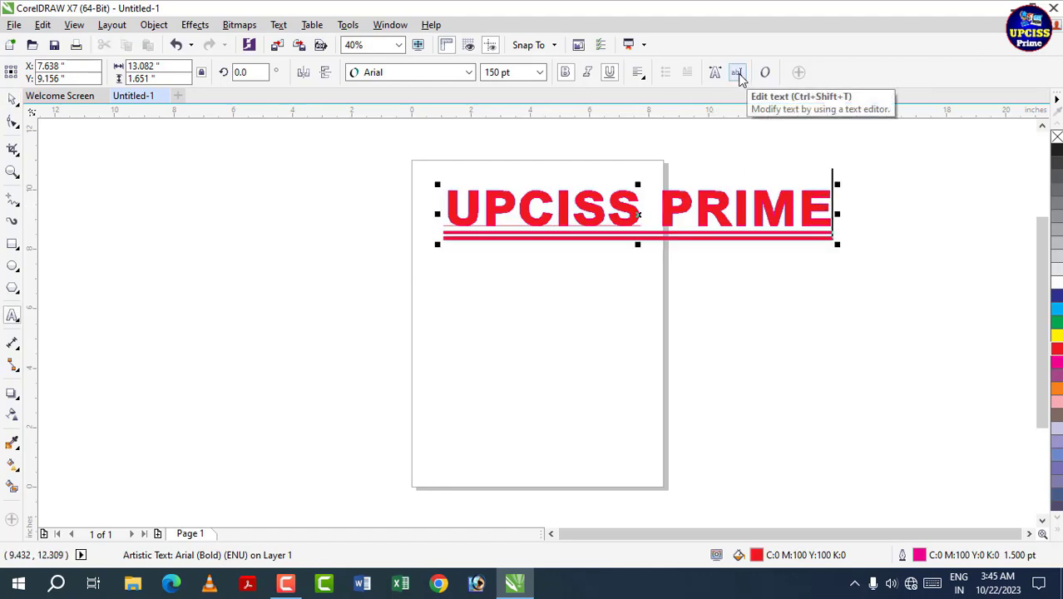
pyautogui.click(739, 74)
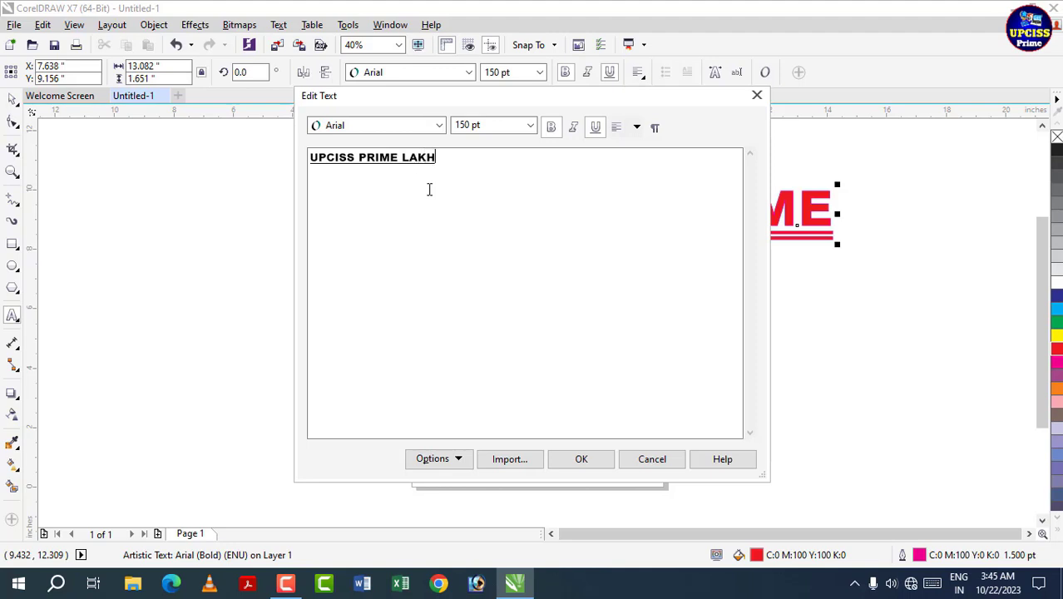
pyautogui.write('LAKHIMPUR KHERI')
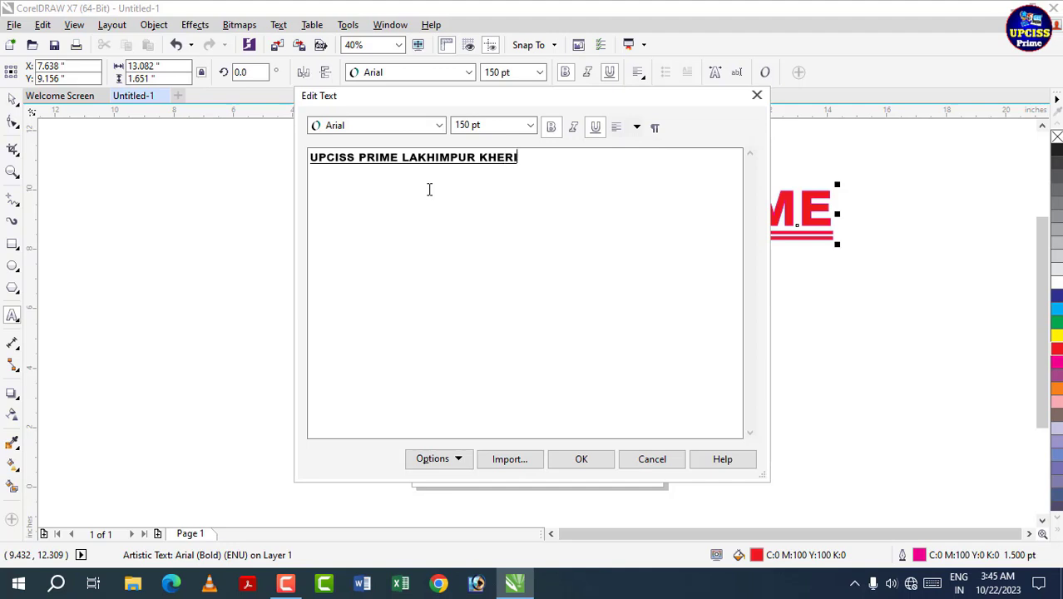
pyautogui.click(581, 459)
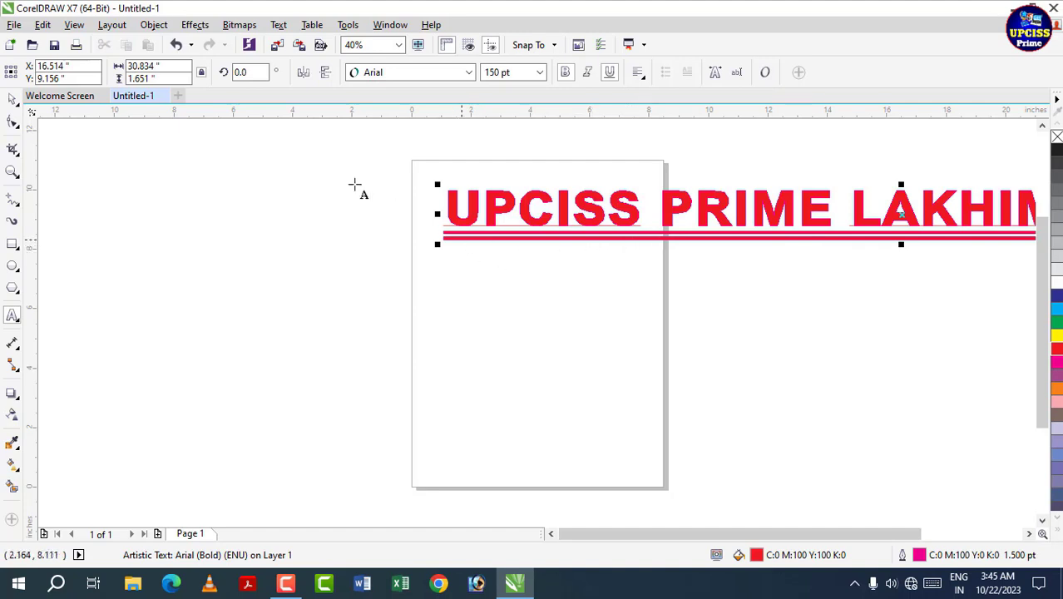
pyautogui.click(12, 99)
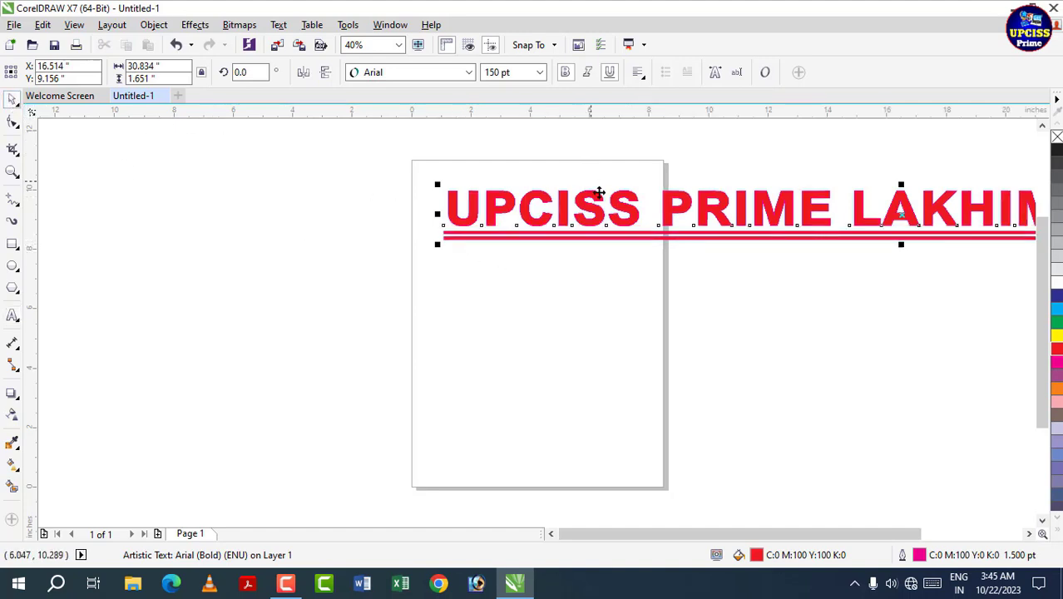
pyautogui.moveTo(606, 202); pyautogui.dragTo(223, 201)
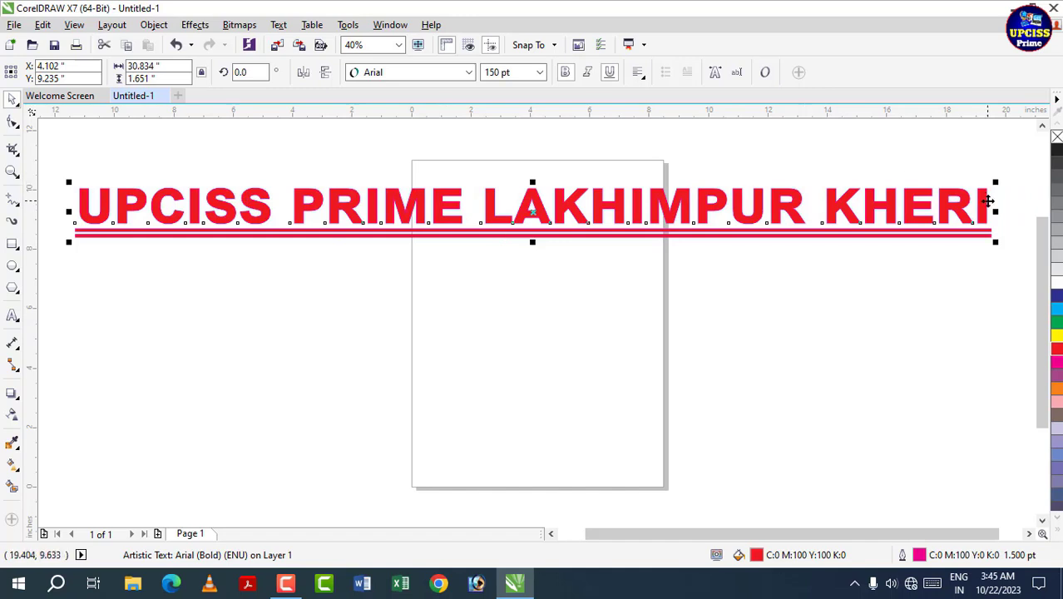
# Set the whole heading's font size to 36 pt and remove its underline with Edit Text
pyautogui.click(736, 74)
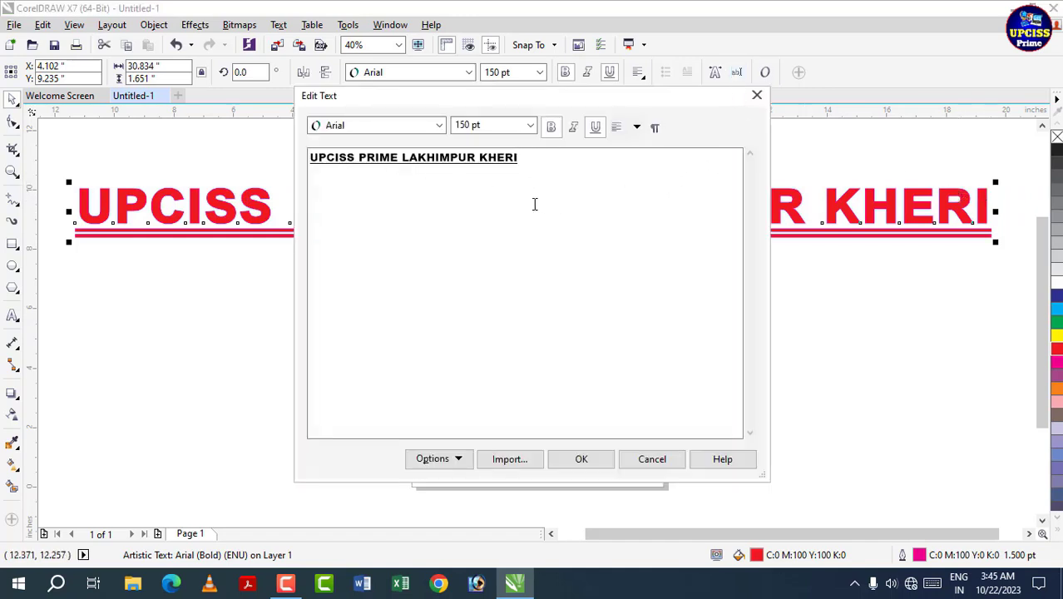
pyautogui.moveTo(518, 160); pyautogui.dragTo(314, 163)
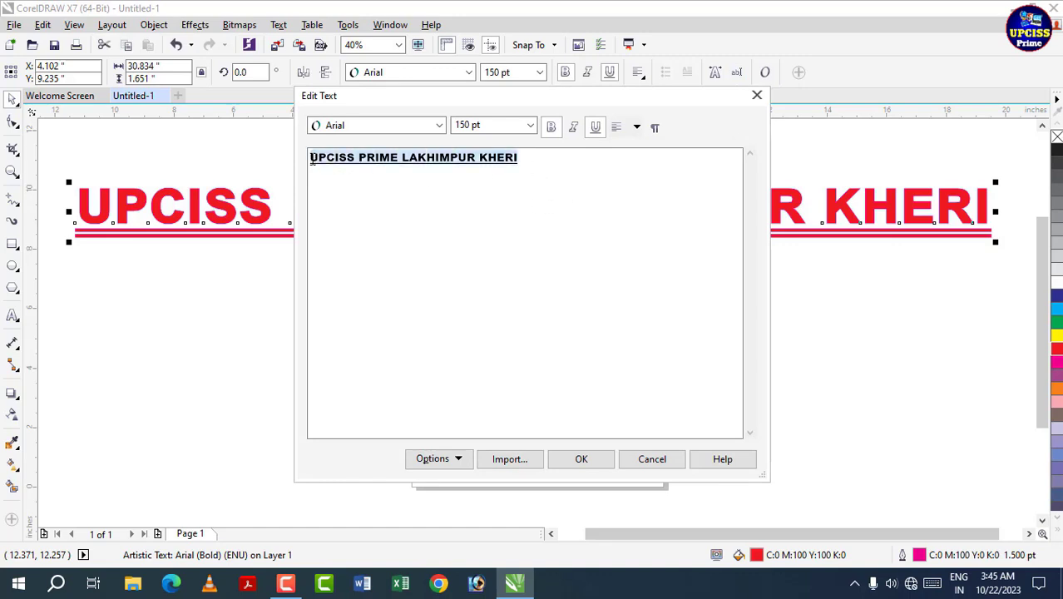
pyautogui.click(530, 126)
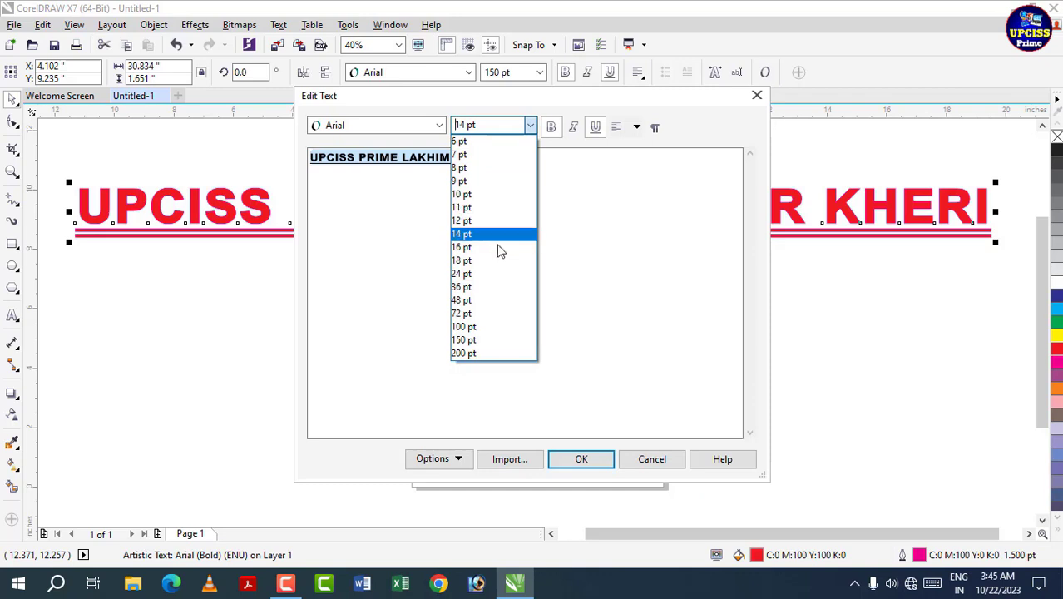
pyautogui.click(494, 286)
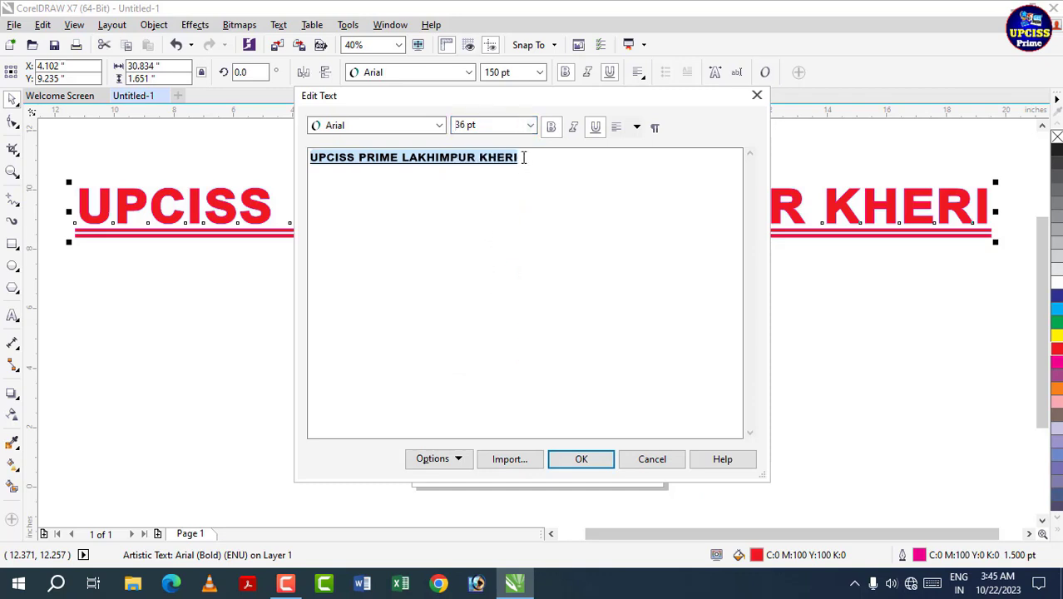
pyautogui.click(595, 127)
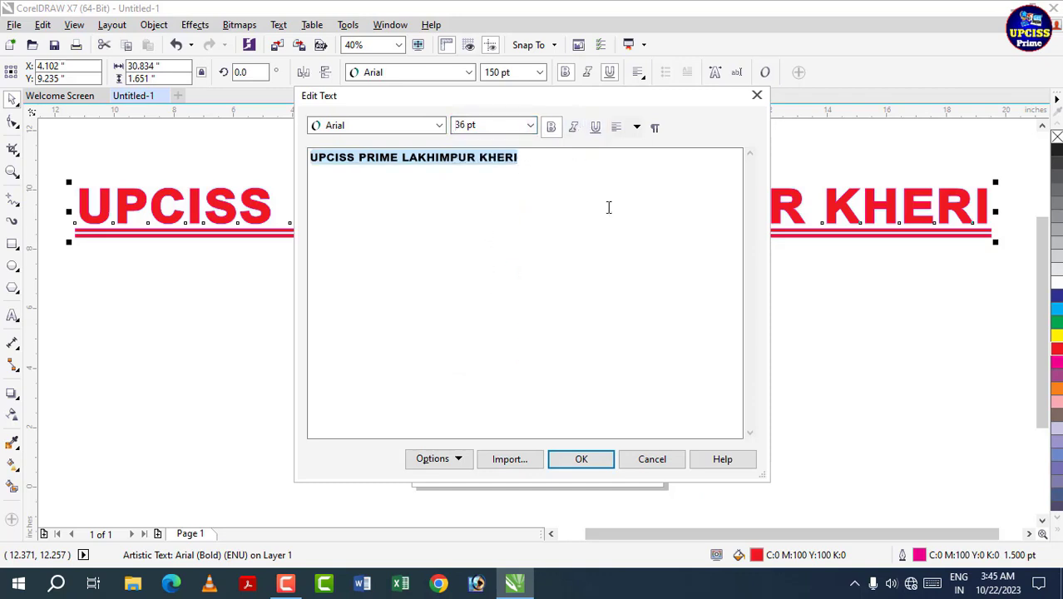
pyautogui.click(590, 461)
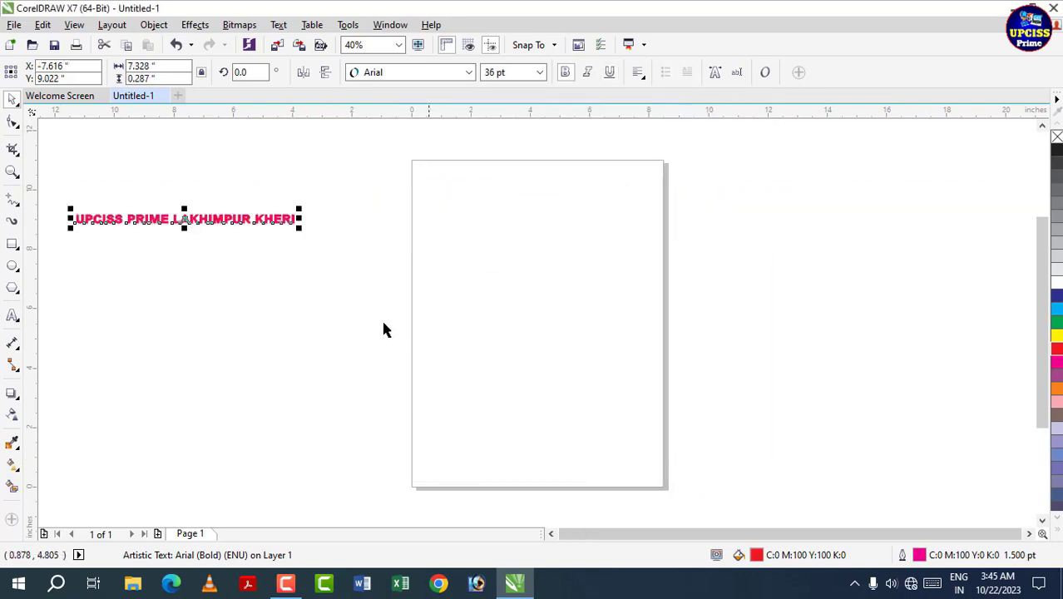
# Set the whole UPCISS PRIME LAKHIMPUR KHERI heading's font size to 48 pt with Edit Text
pyautogui.click(738, 74)
pyautogui.moveTo(608, 160); pyautogui.dragTo(307, 143)
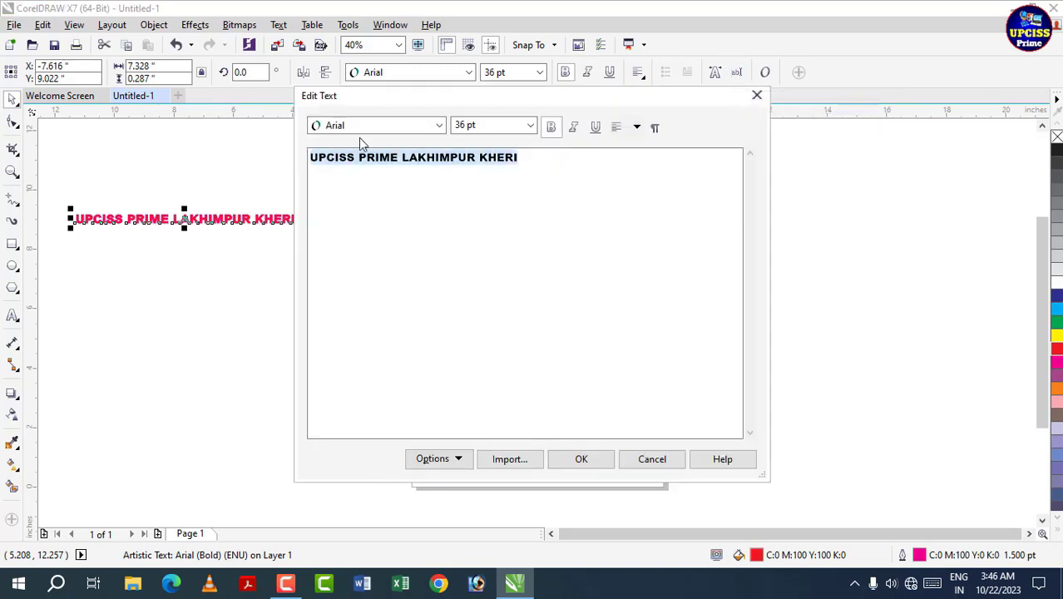
pyautogui.click(530, 125)
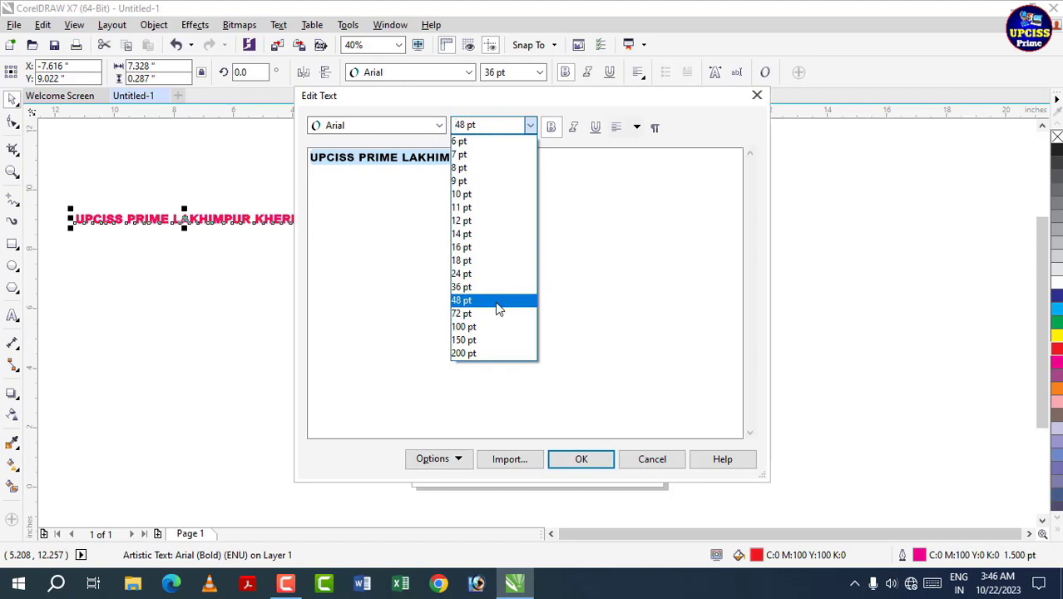
pyautogui.click(495, 302)
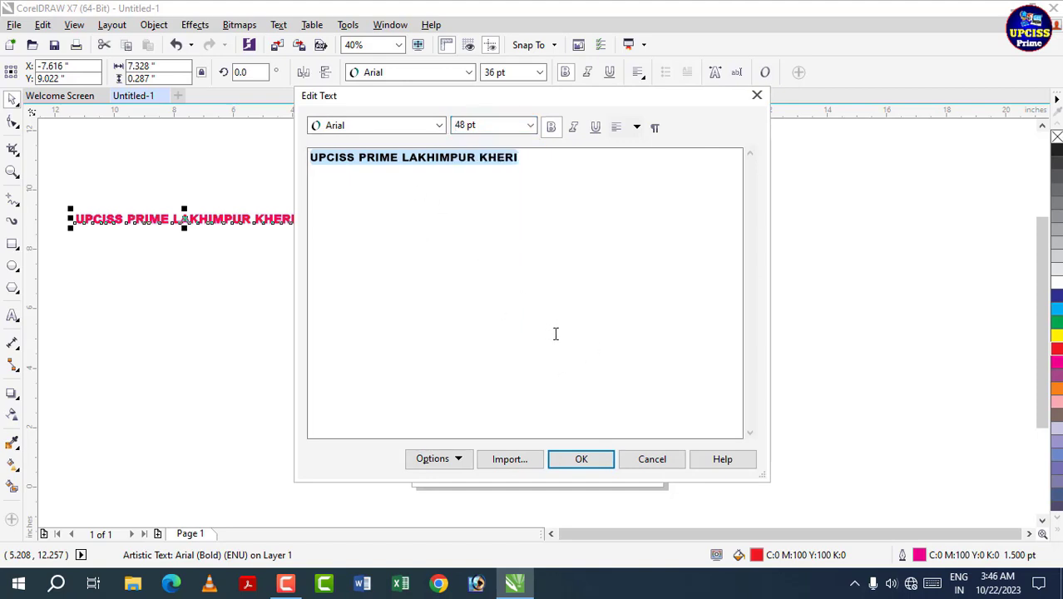
pyautogui.click(598, 457)
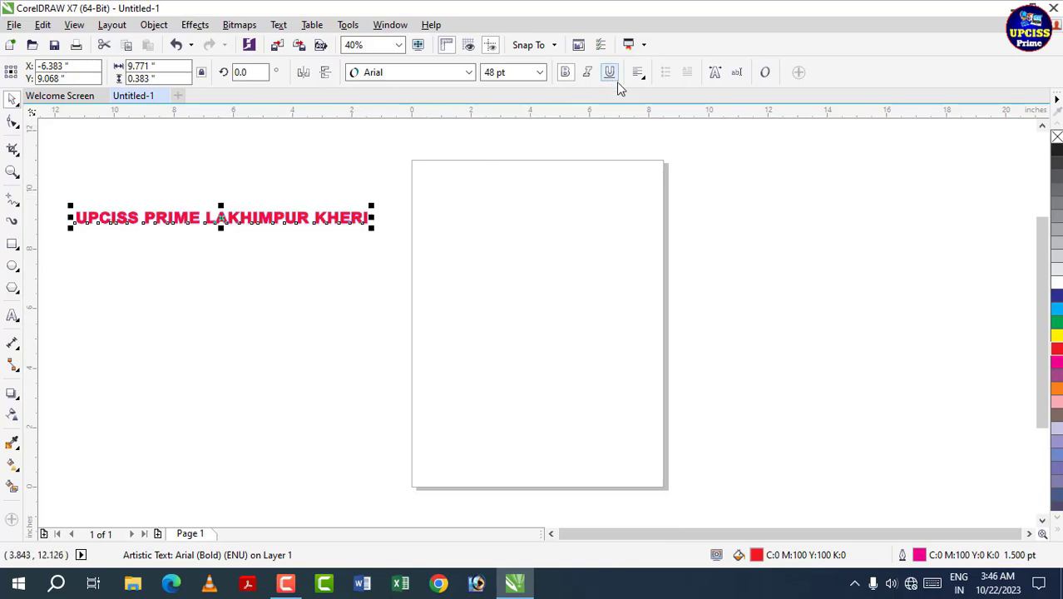
# Reopen Edit Text for the heading, try 24 pt as its font size, and enter 48 pt instead
pyautogui.click(736, 73)
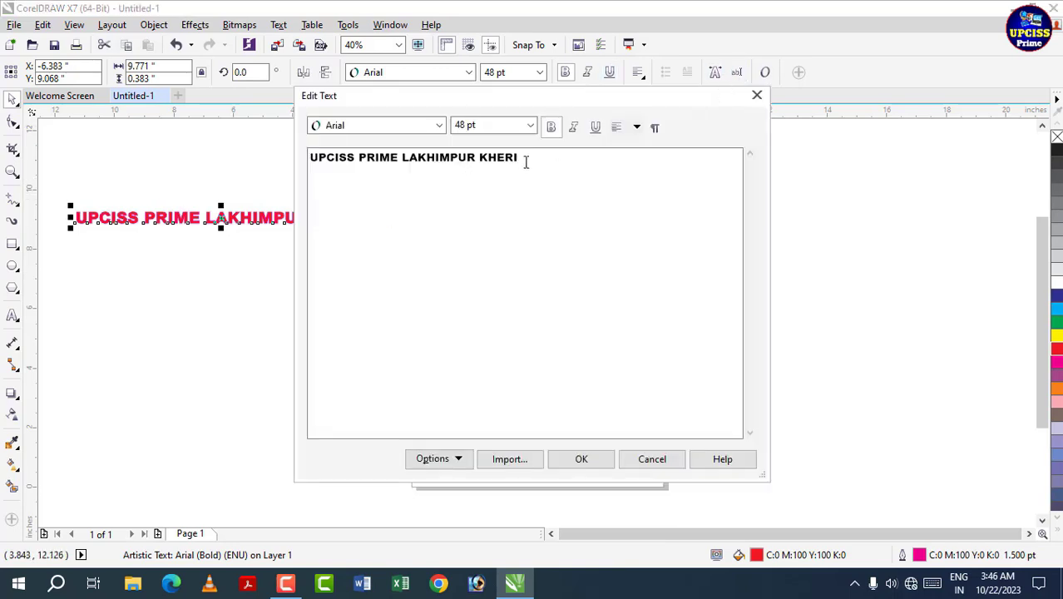
pyautogui.click(530, 126)
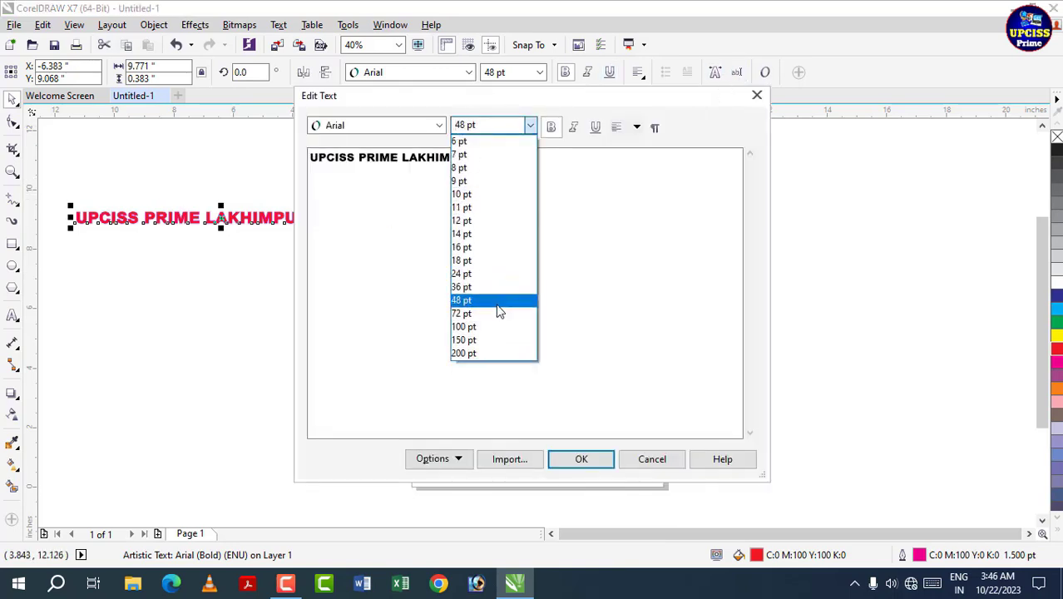
pyautogui.press('Up')
pyautogui.press('Up')
pyautogui.click(476, 125)
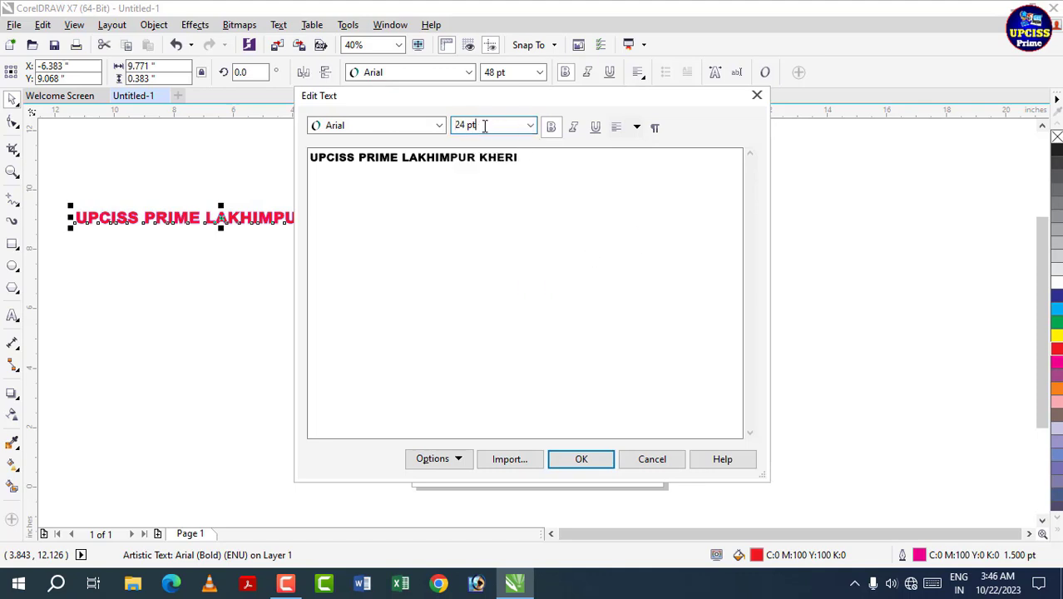
pyautogui.moveTo(484, 125); pyautogui.dragTo(434, 124)
pyautogui.write('48')
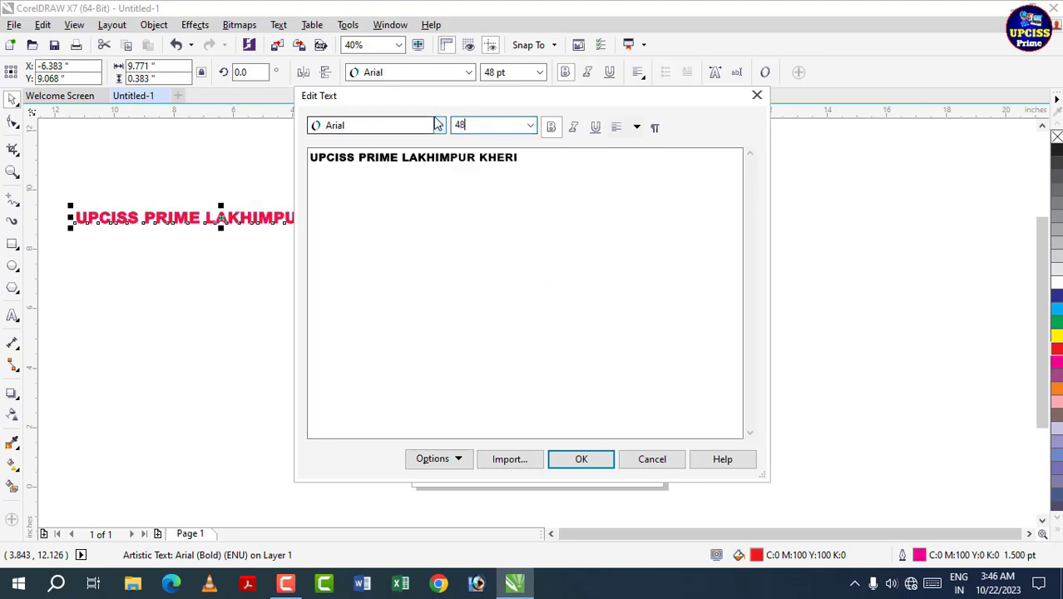
pyautogui.press('Return')
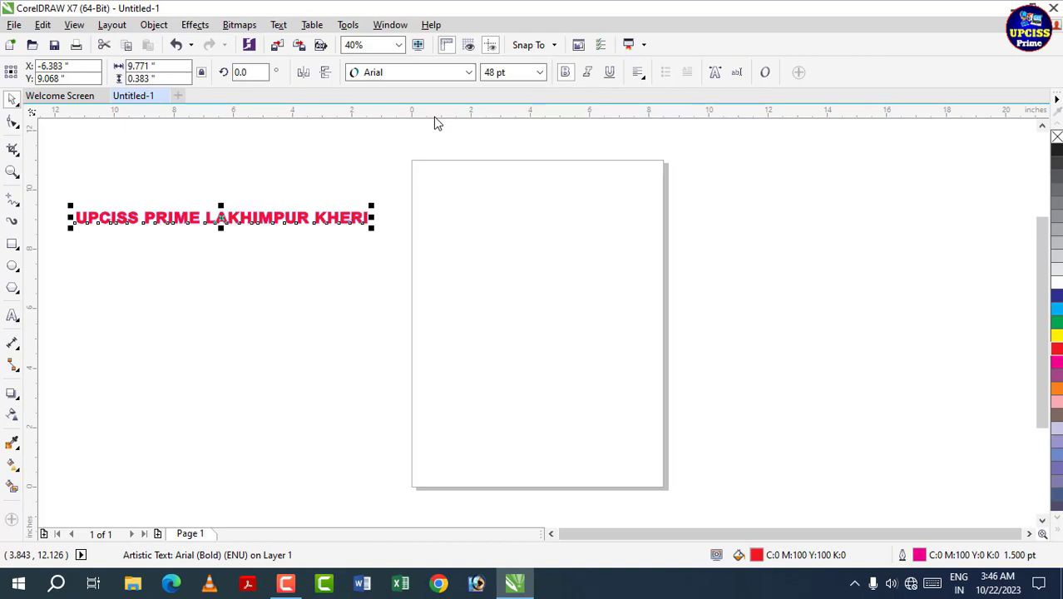
# Set the heading's font size to 72 pt, move it to about X 4.0, Y 9.45 inches, and deselect it
pyautogui.click(541, 74)
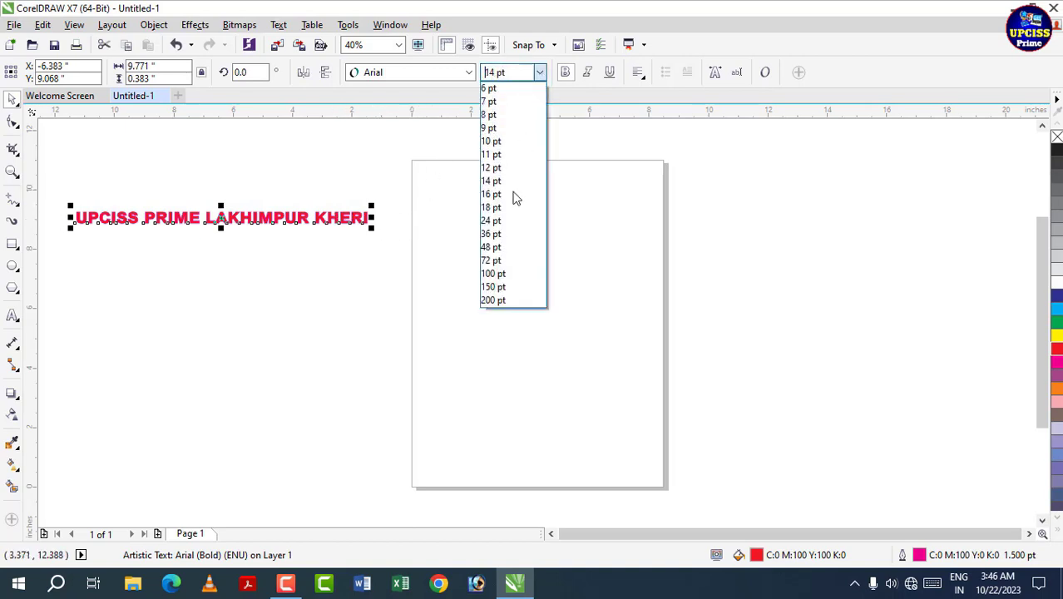
pyautogui.click(512, 261)
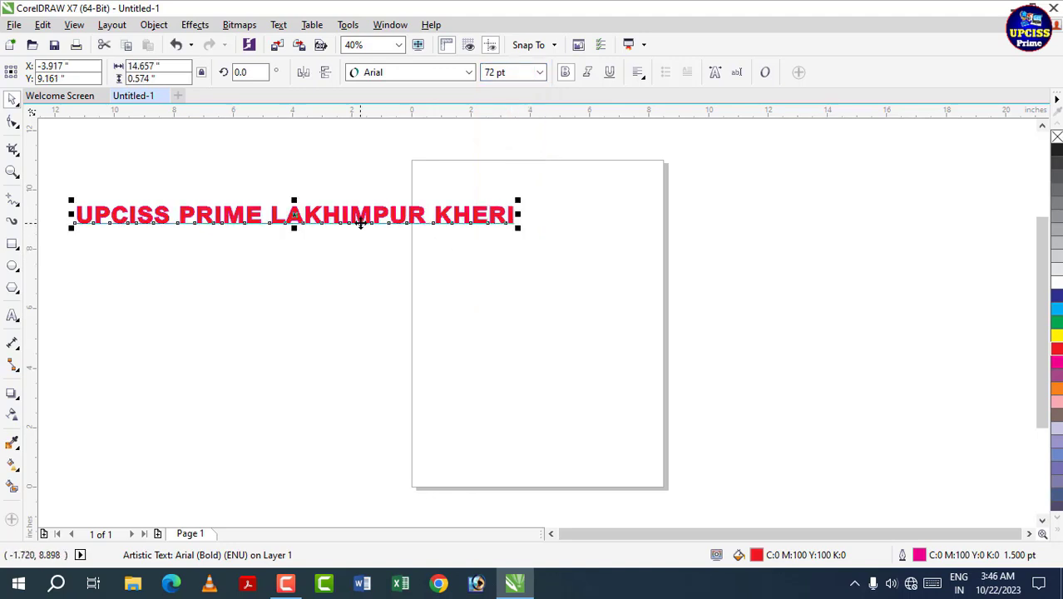
pyautogui.moveTo(361, 215); pyautogui.dragTo(594, 209)
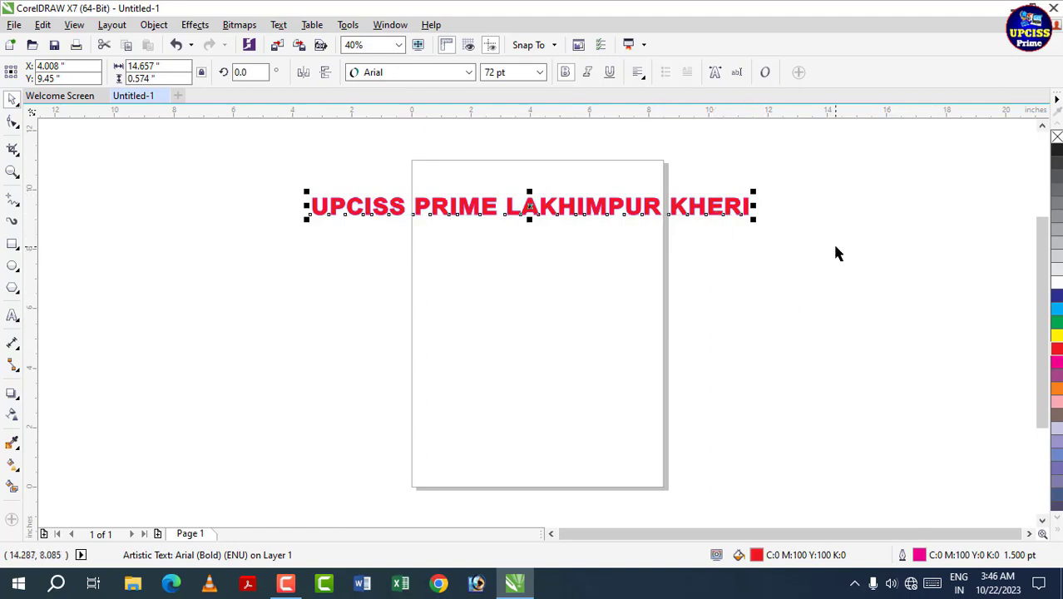
pyautogui.click(815, 308)
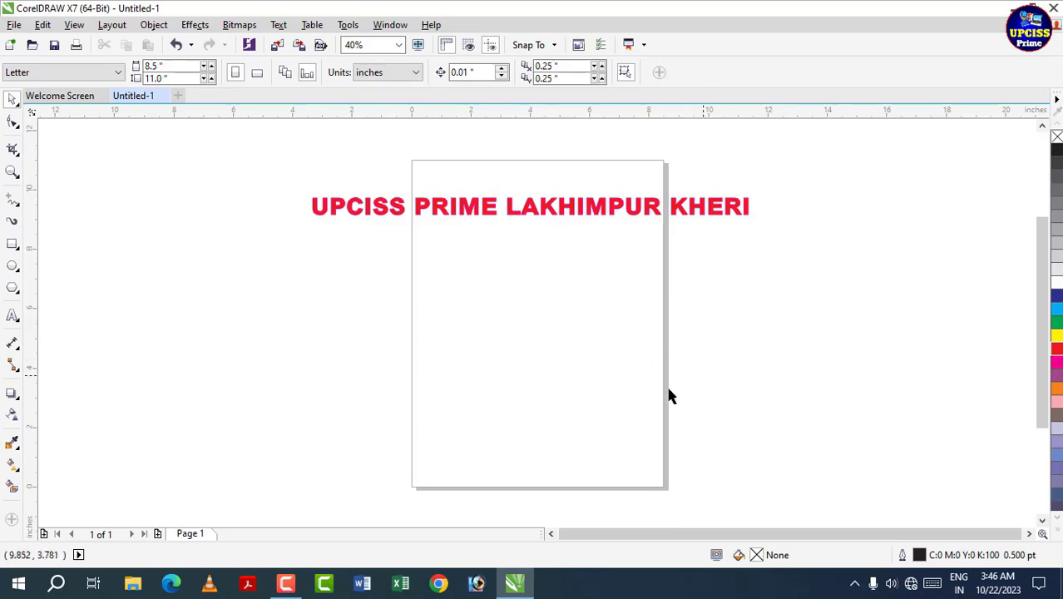
# Draw a straight horizontal line about 18.7 inches long below the heading with the Freehand tool
pyautogui.click(12, 202)
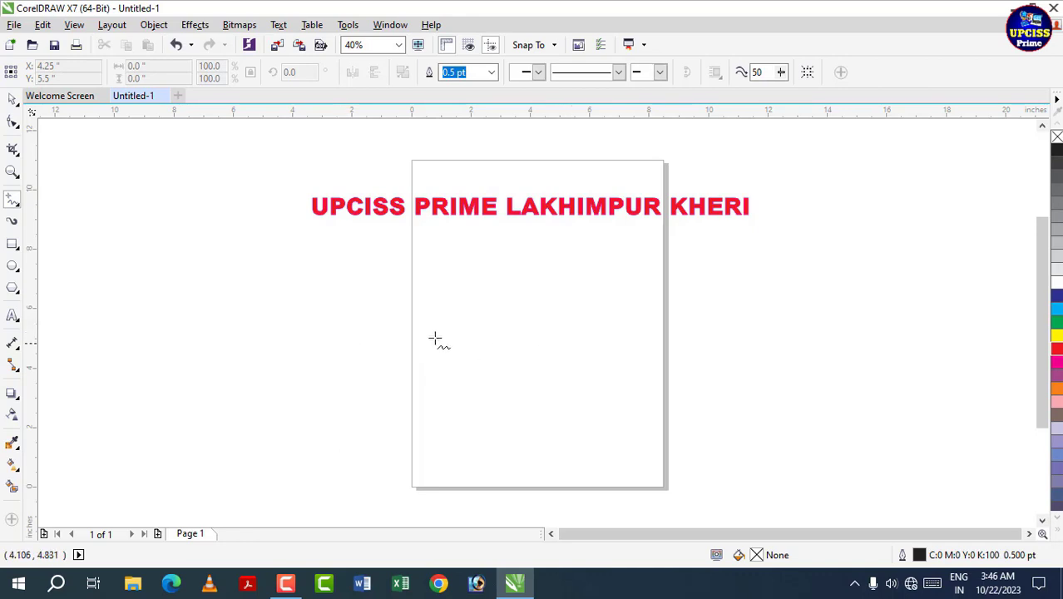
pyautogui.click(331, 330)
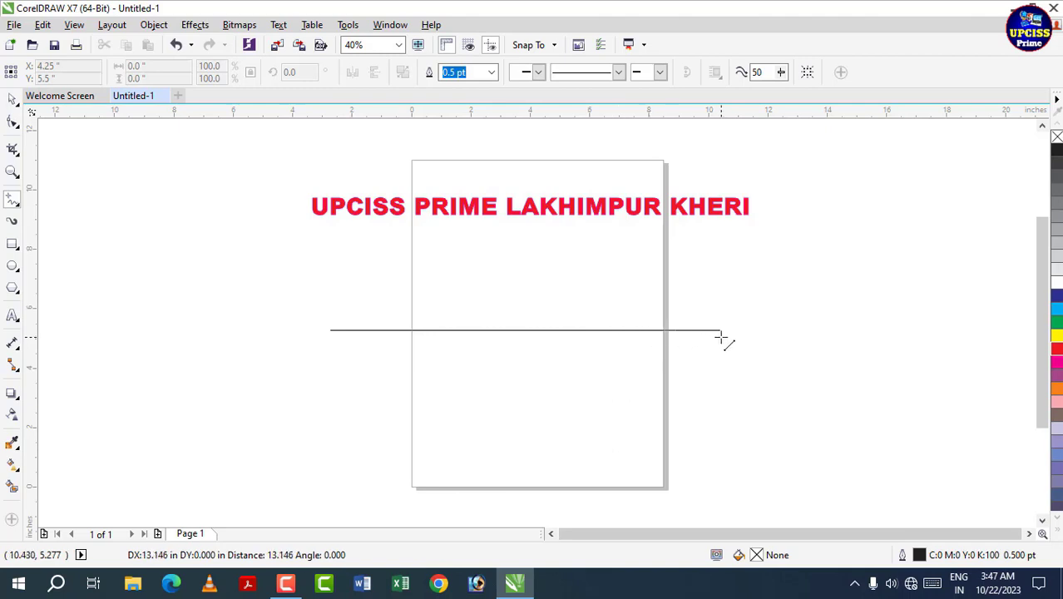
pyautogui.click(885, 331)
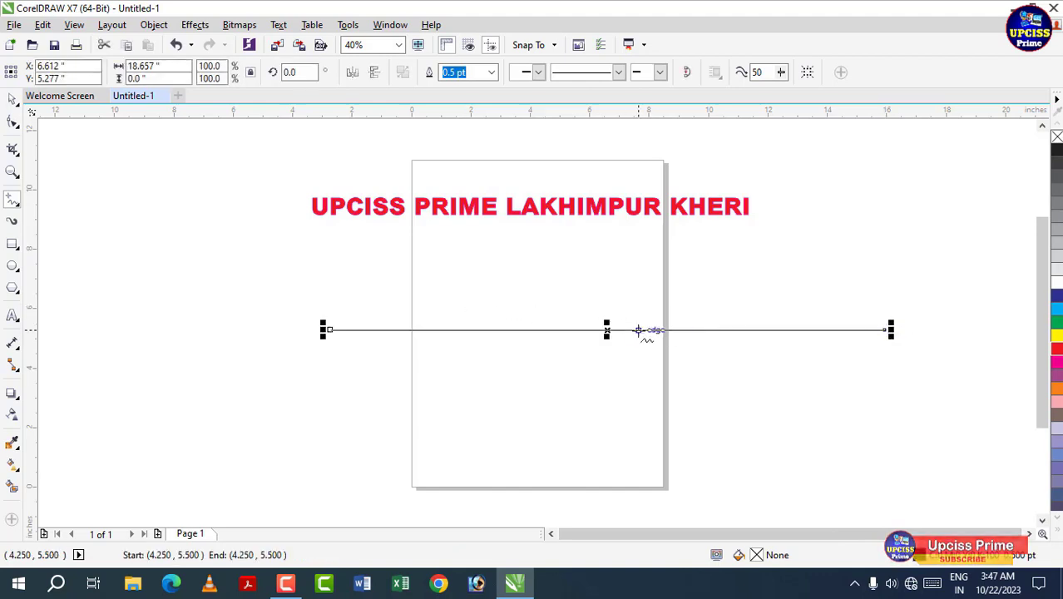
# Convert the line to a curve and shape its handles into an S-wave about 1.8 inches high, rising first and dipping towards its end
pyautogui.click(18, 126)
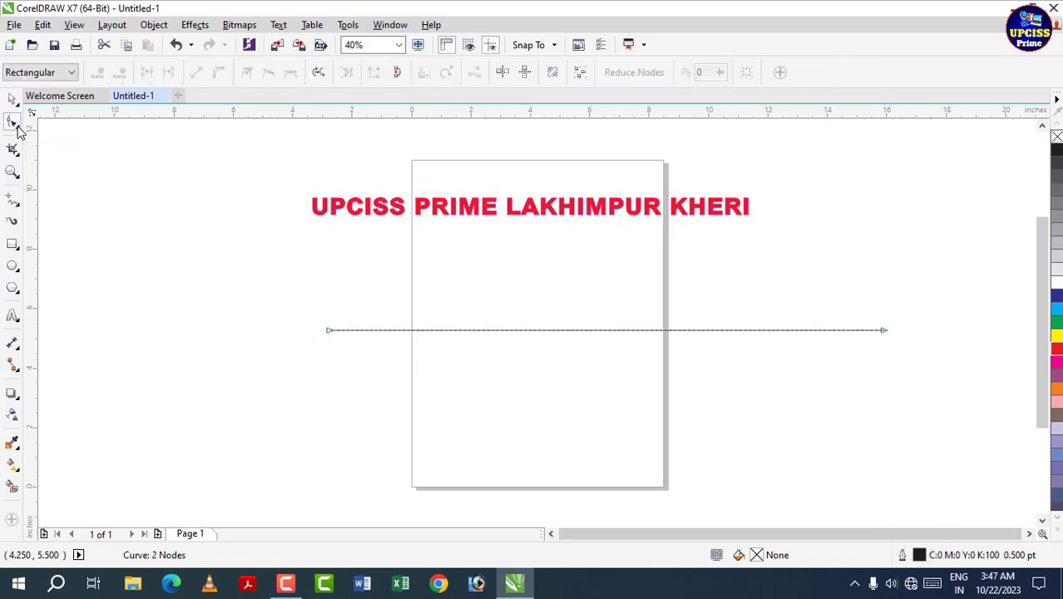
pyautogui.click(603, 331)
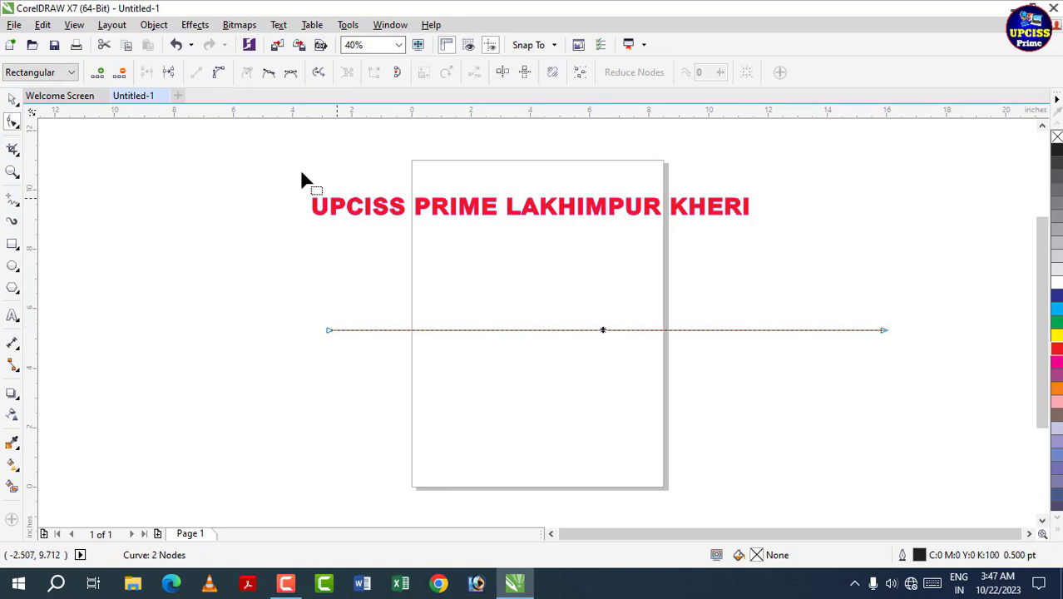
pyautogui.click(221, 75)
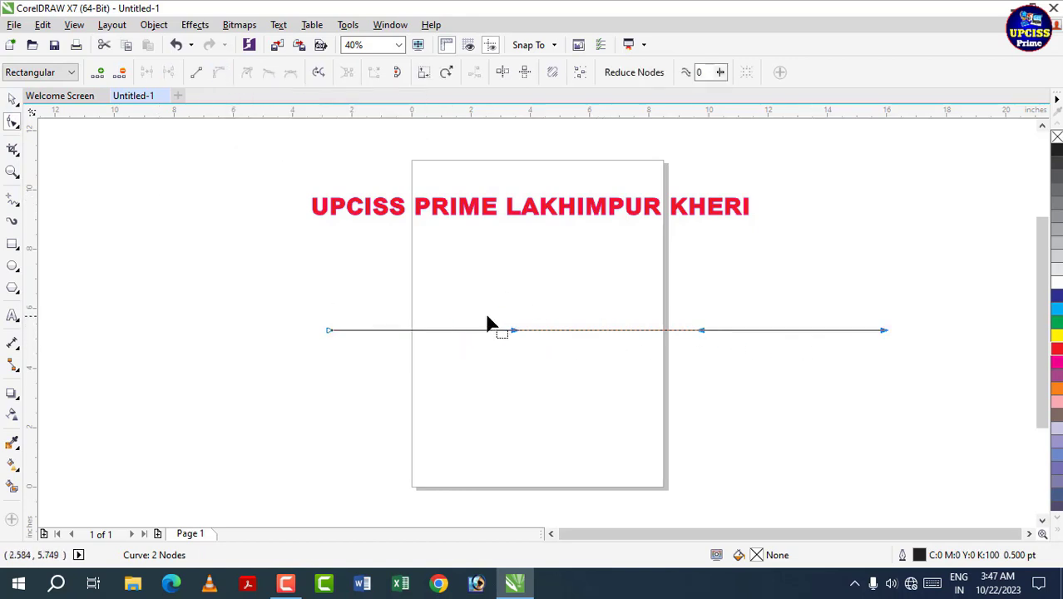
pyautogui.moveTo(511, 330); pyautogui.dragTo(458, 227)
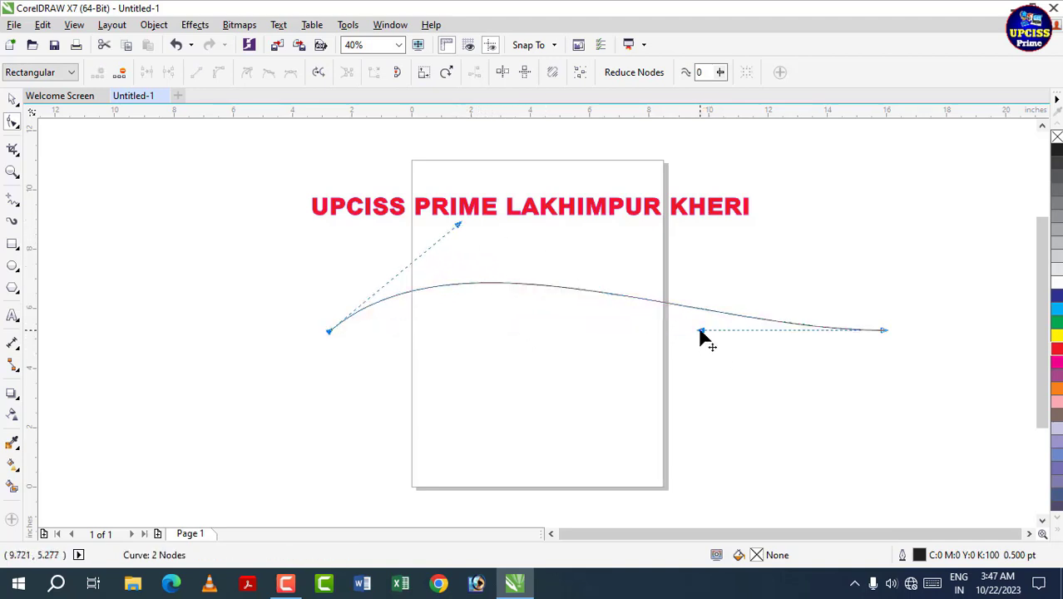
pyautogui.moveTo(700, 331); pyautogui.dragTo(720, 406)
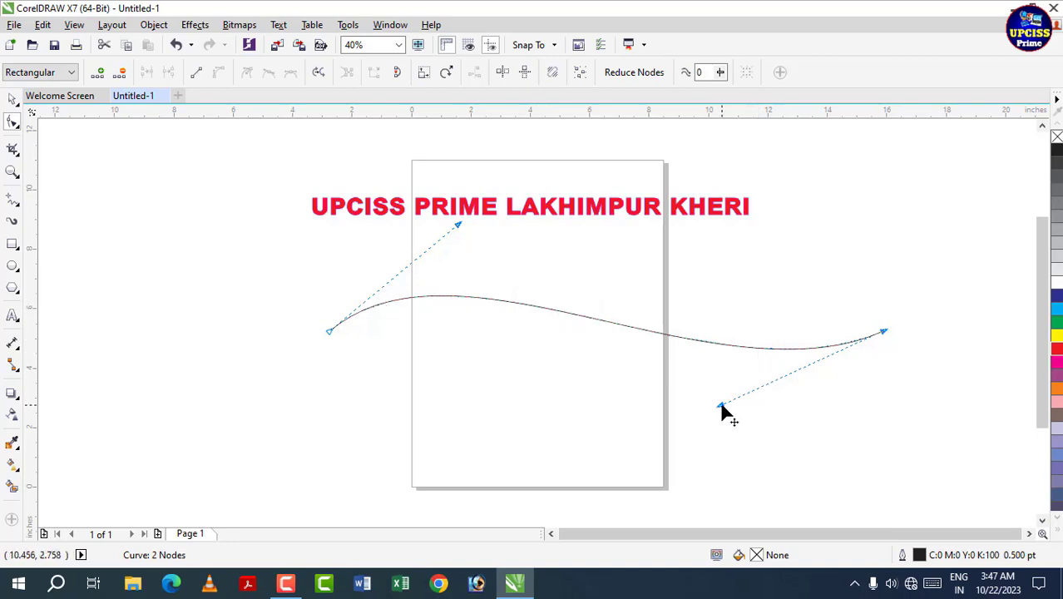
pyautogui.moveTo(724, 412); pyautogui.dragTo(727, 412)
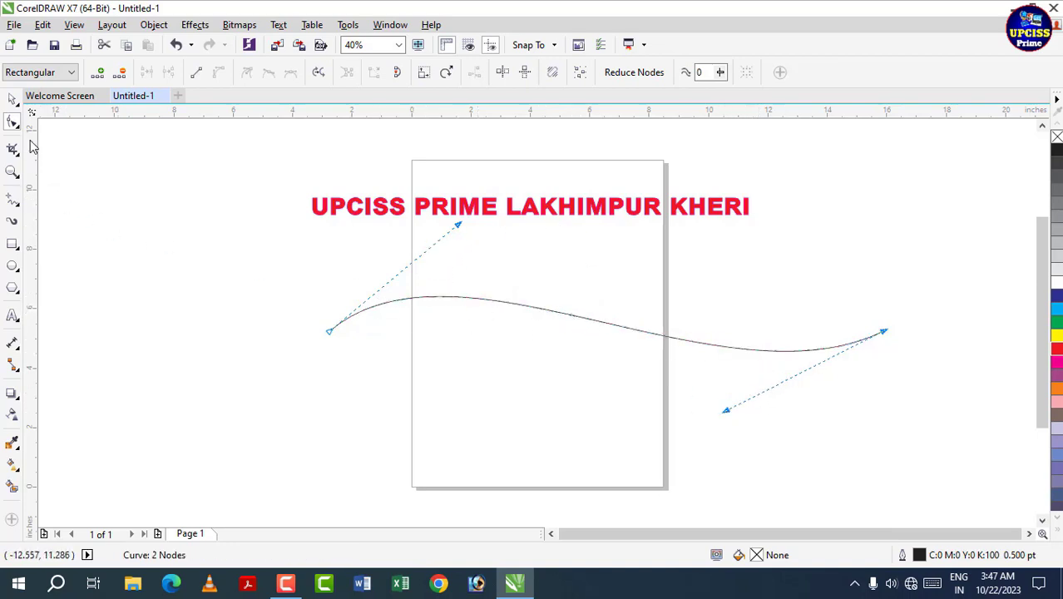
pyautogui.click(11, 99)
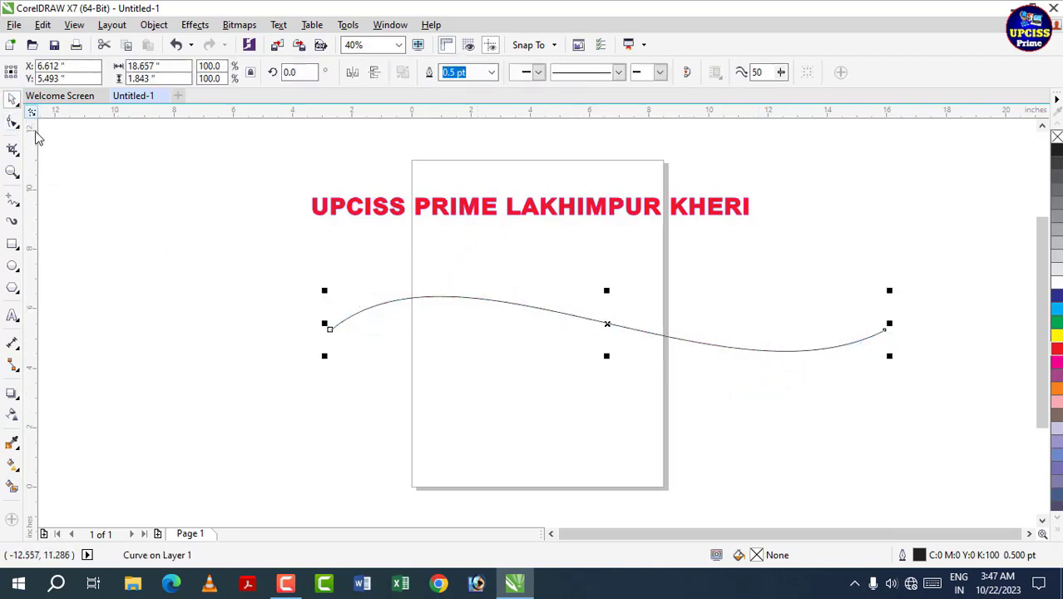
# Fit the heading to the wavy curve, about 0.42 inches from the path with an offset of about 1.74 inches
pyautogui.click(448, 215)
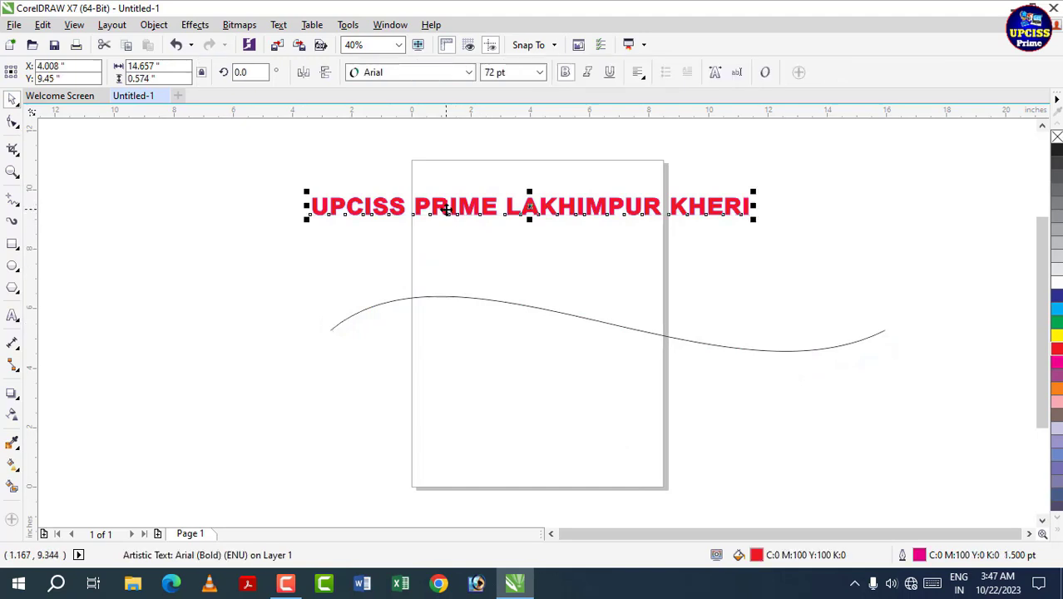
pyautogui.click(279, 25)
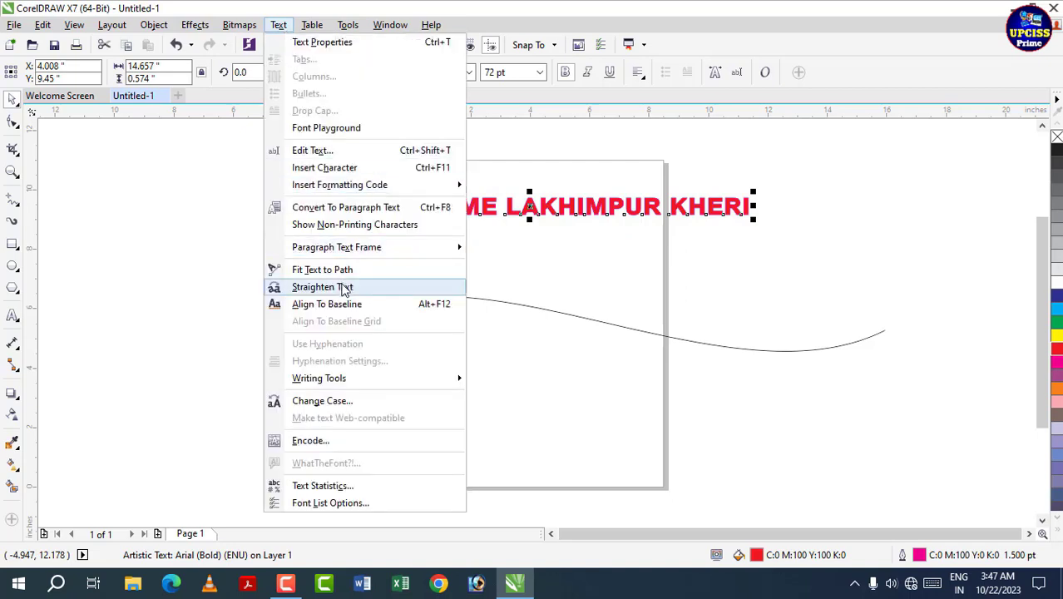
pyautogui.click(348, 275)
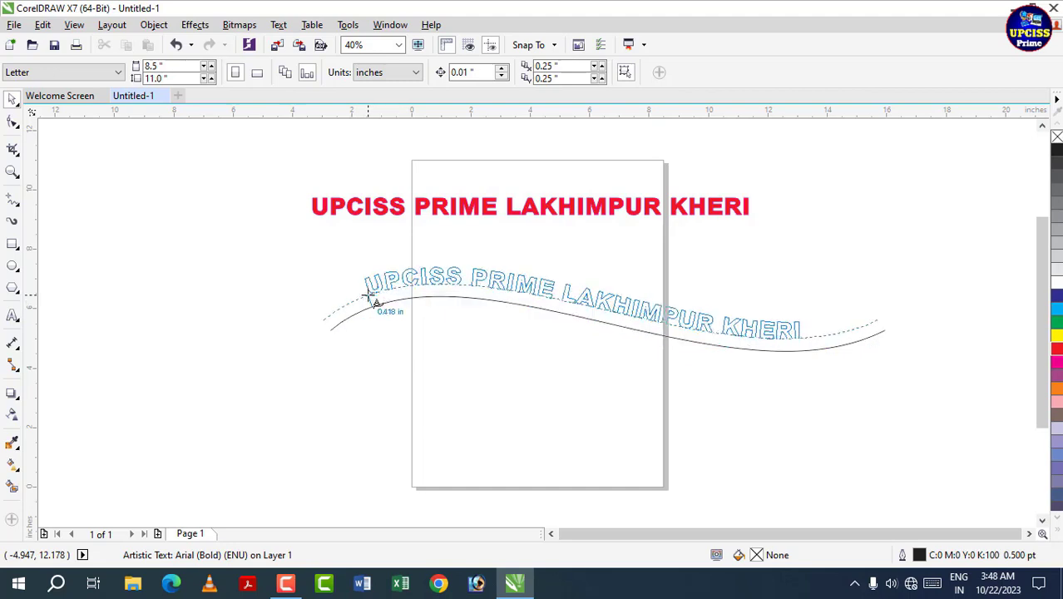
pyautogui.click(368, 296)
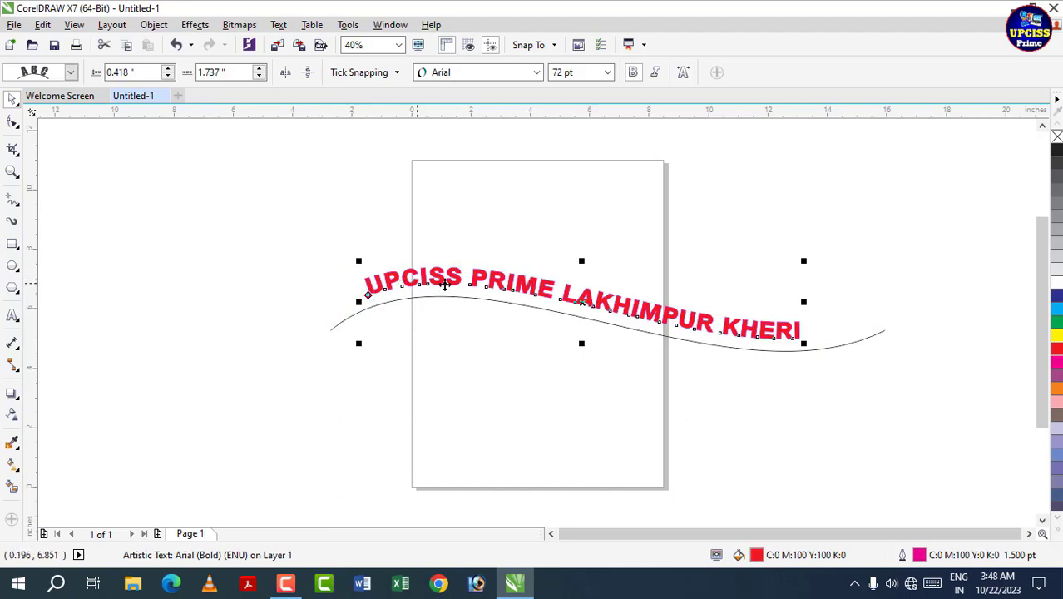
# Reshape the fitted text's control curve into a high arch by raising both end nodes' handles, and select the text on it
pyautogui.click(332, 330)
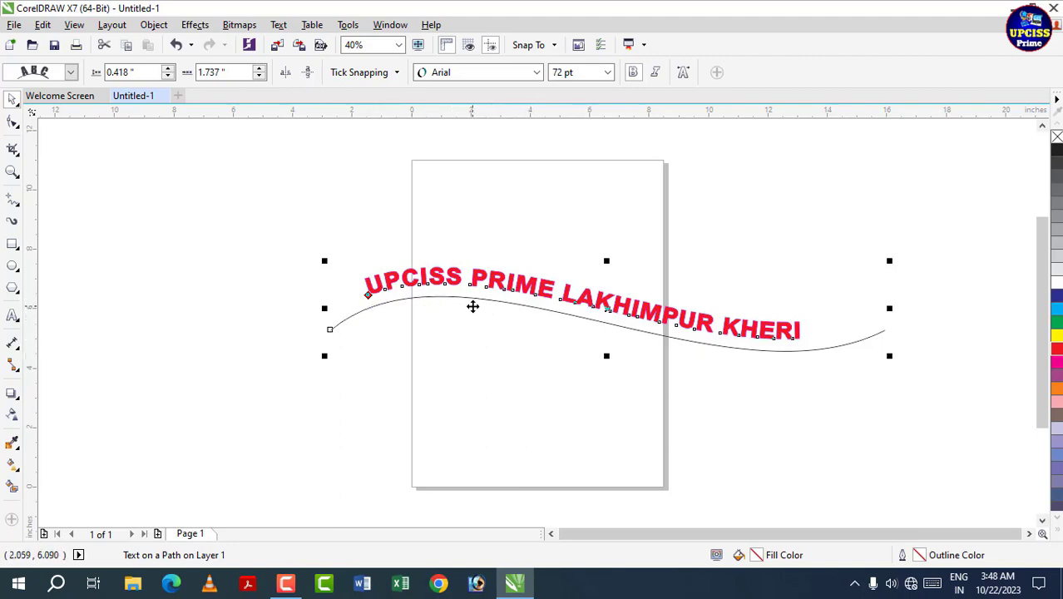
pyautogui.keyDown('ctrl'); pyautogui.click(469, 300); pyautogui.keyUp('ctrl')
pyautogui.press('F10')
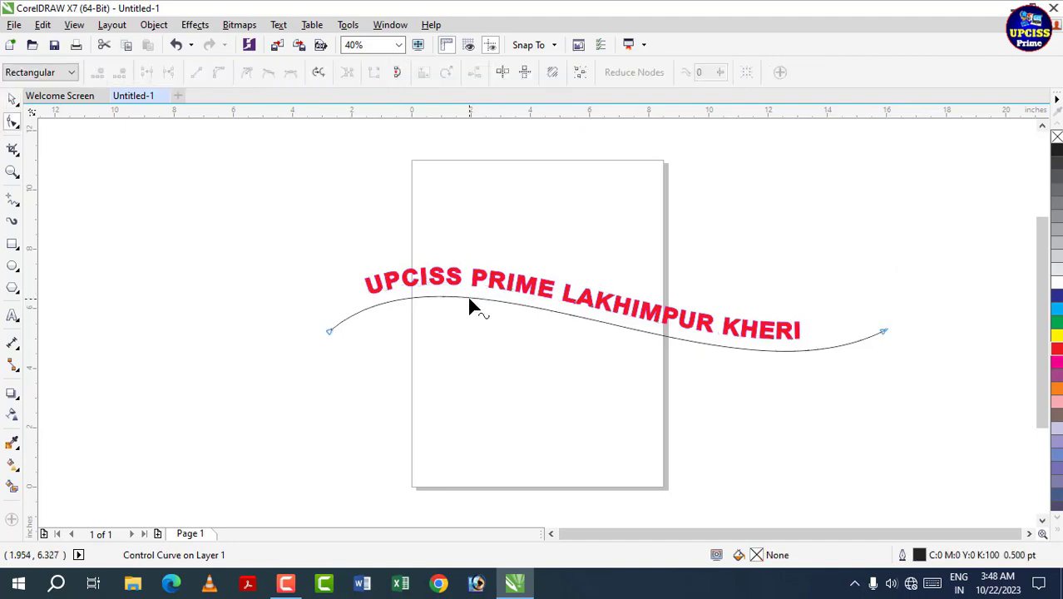
pyautogui.click(329, 331)
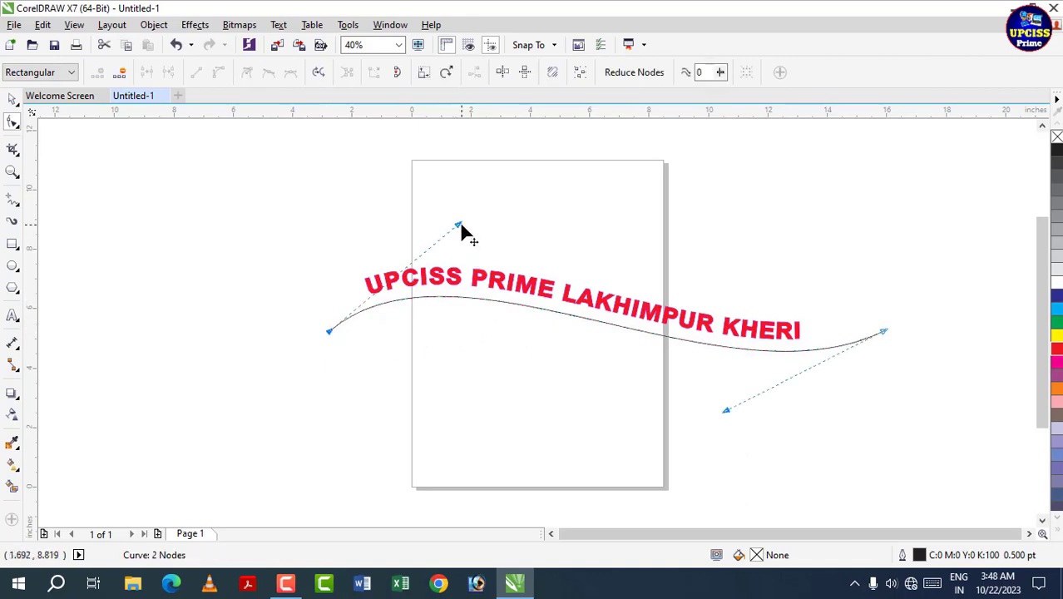
pyautogui.moveTo(462, 225); pyautogui.dragTo(401, 156)
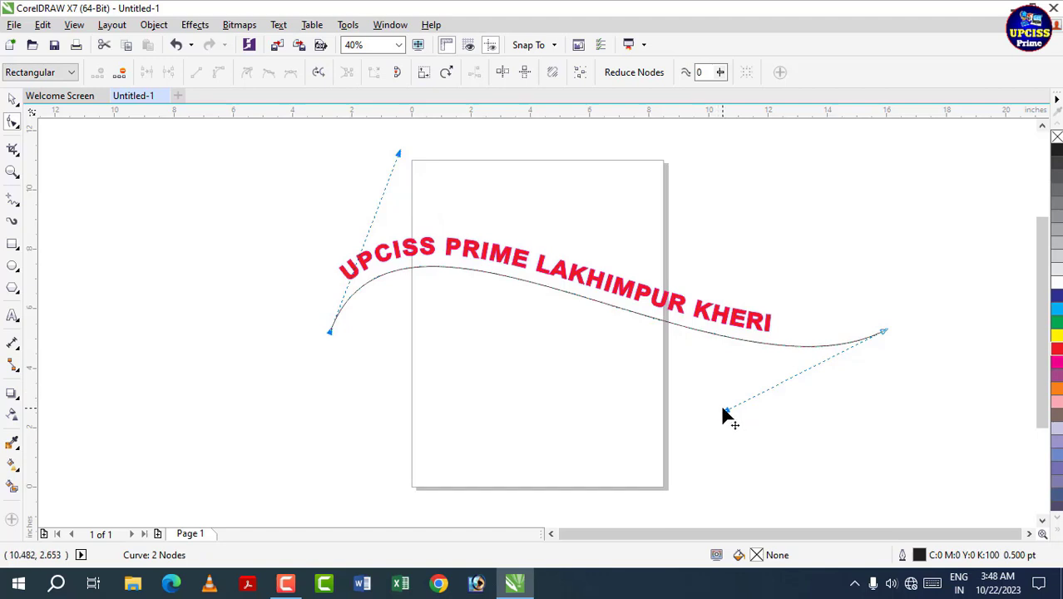
pyautogui.moveTo(723, 411); pyautogui.dragTo(700, 173)
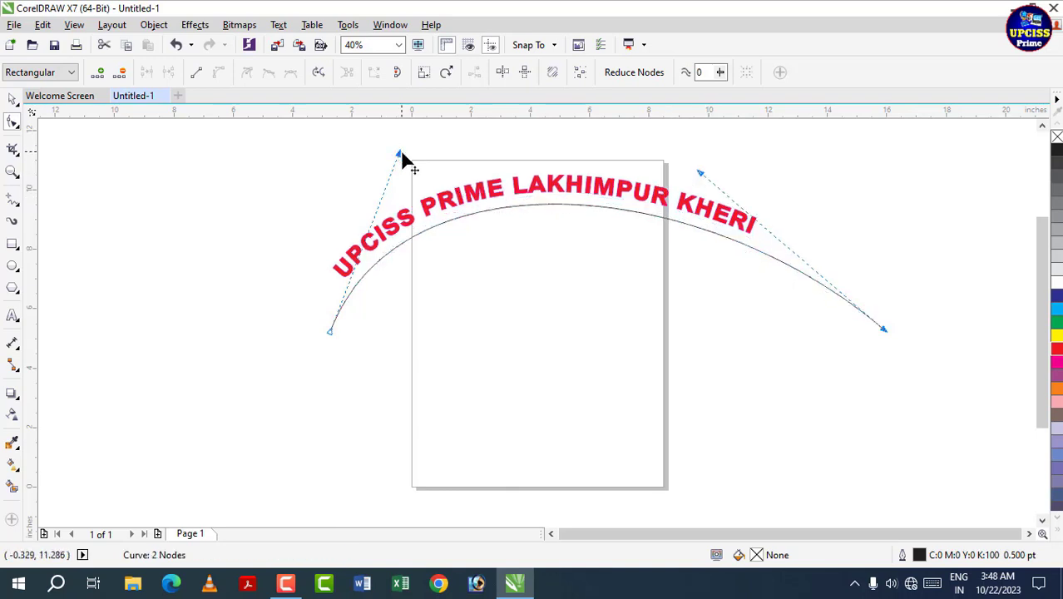
pyautogui.moveTo(401, 161); pyautogui.dragTo(351, 133)
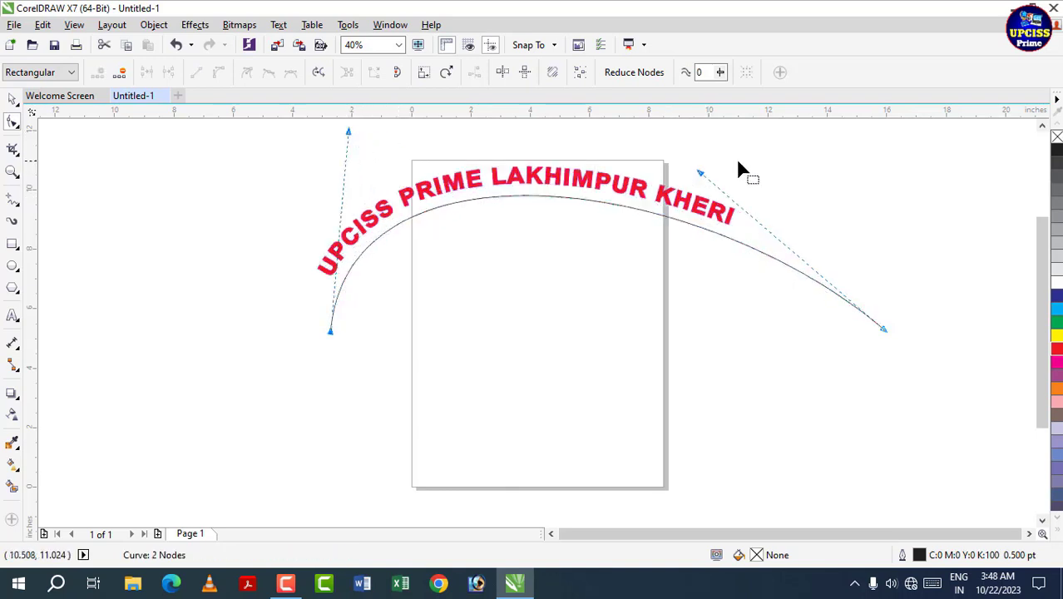
pyautogui.moveTo(700, 173); pyautogui.dragTo(714, 157)
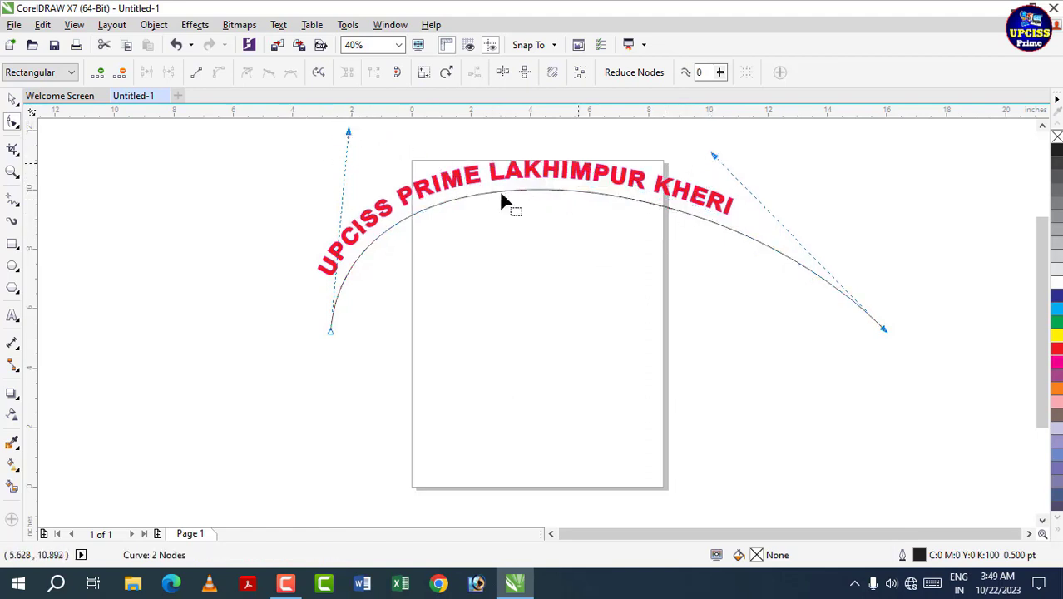
pyautogui.click(549, 177)
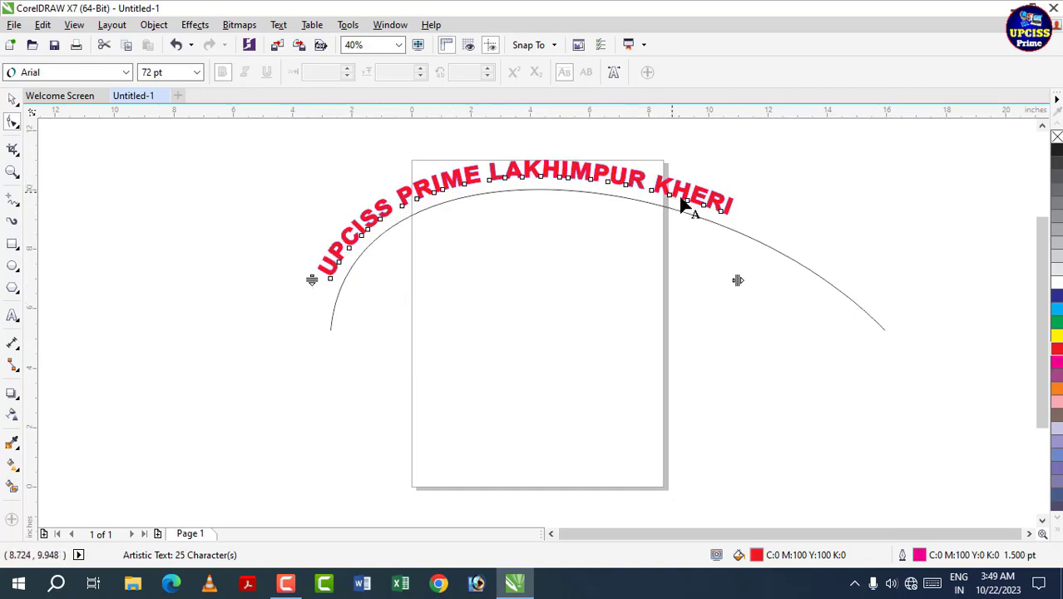
# Try the third text orientation style, with upright skewed letters, on the fitted heading and undo it
pyautogui.press('space')
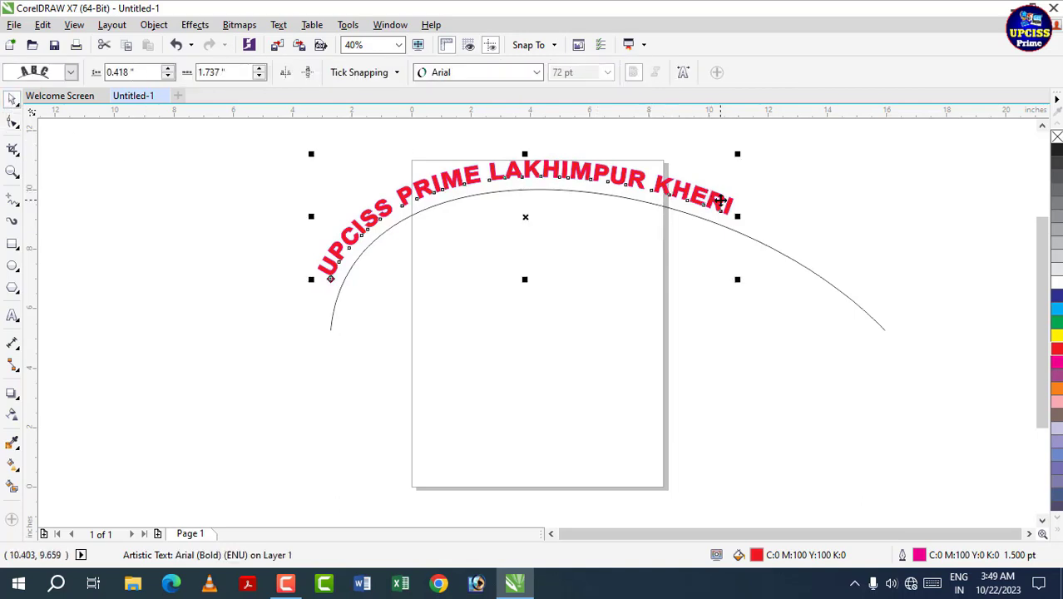
pyautogui.doubleClick(721, 200)
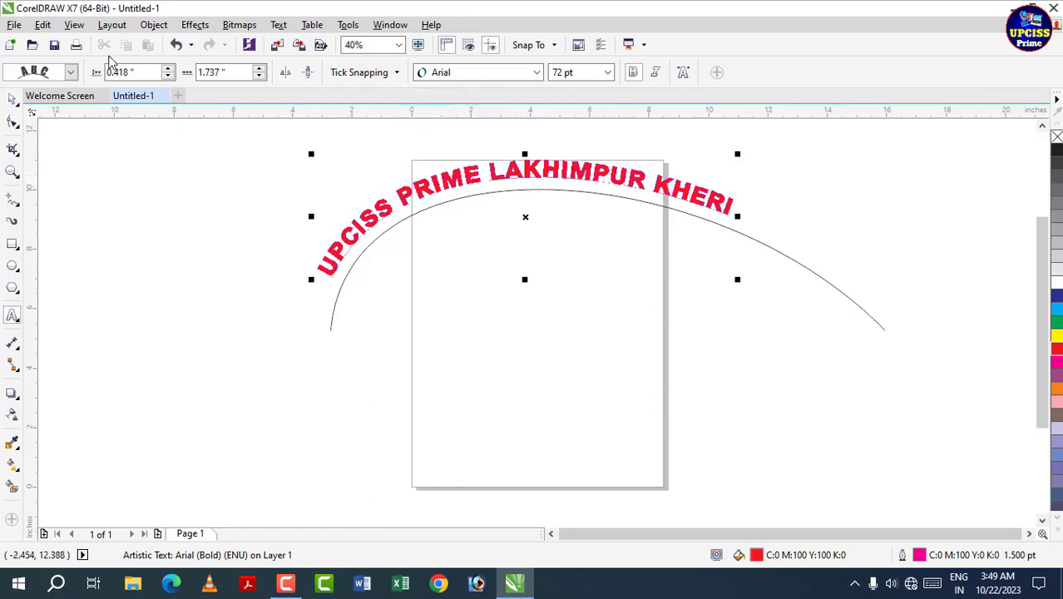
pyautogui.click(71, 73)
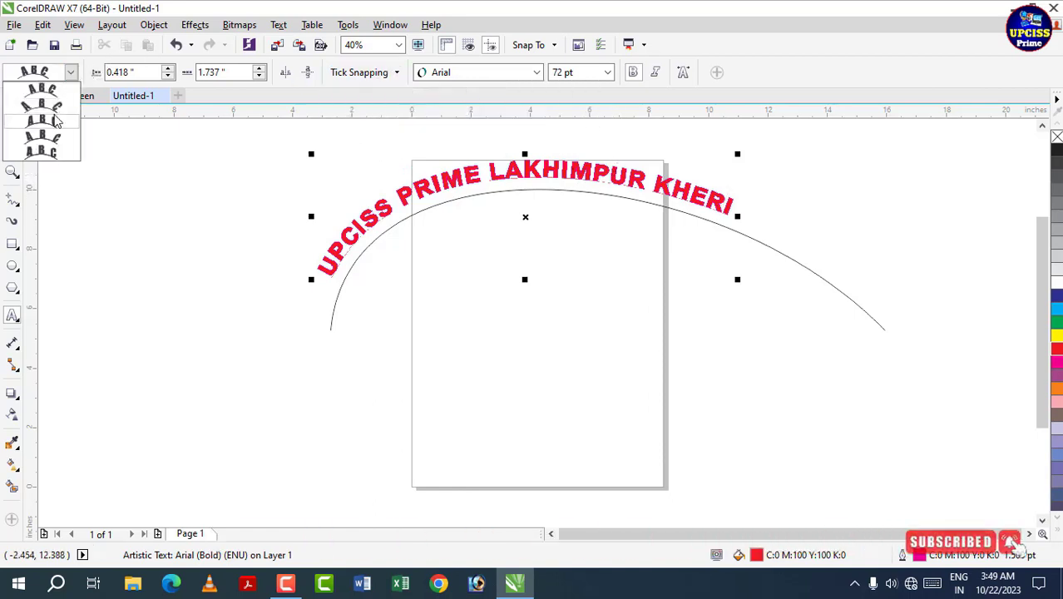
pyautogui.click(54, 120)
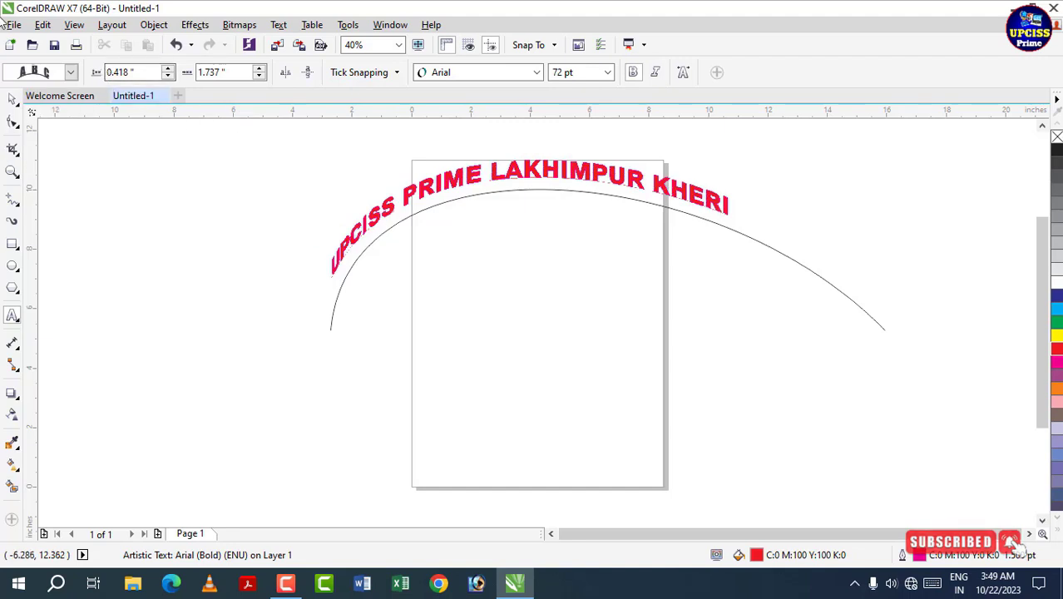
pyautogui.hotkey('ctrl', 'space')
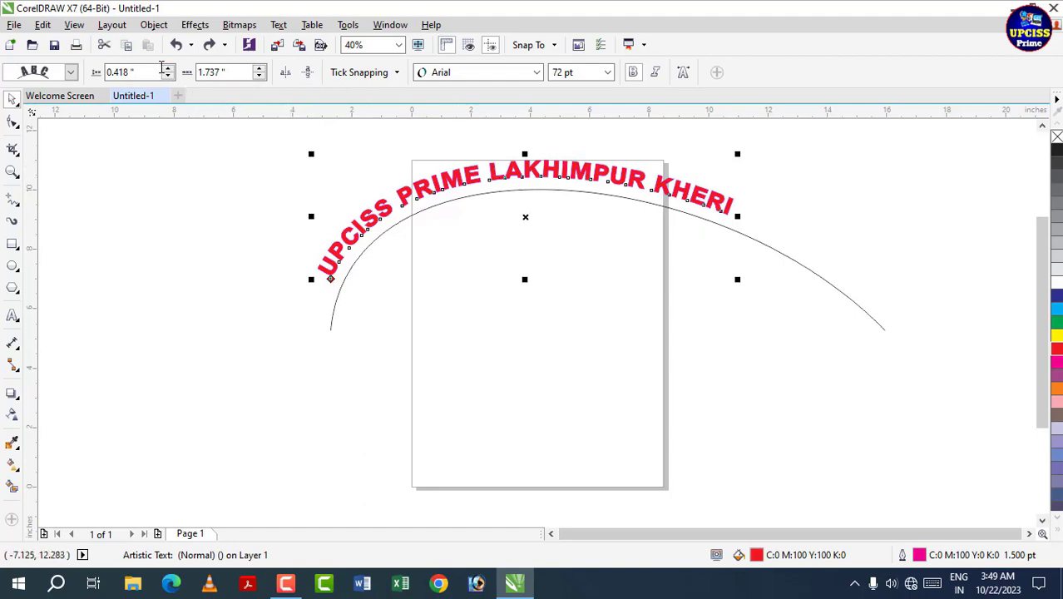
# Try a distance of 0.818 inches between the fitted heading and its path, and restore 0.418 inches
pyautogui.click(168, 69)
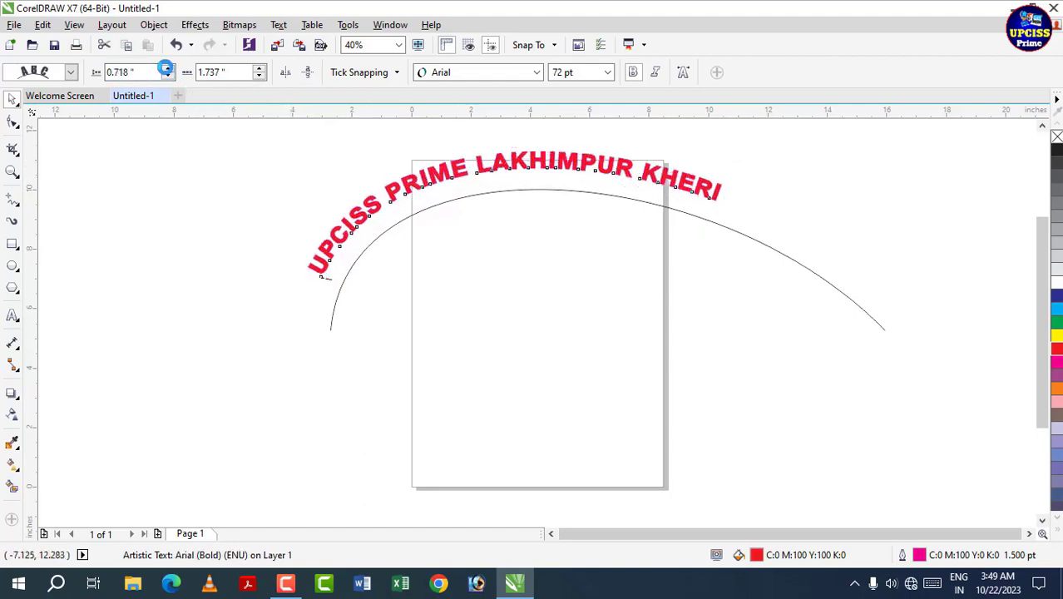
pyautogui.click(167, 76)
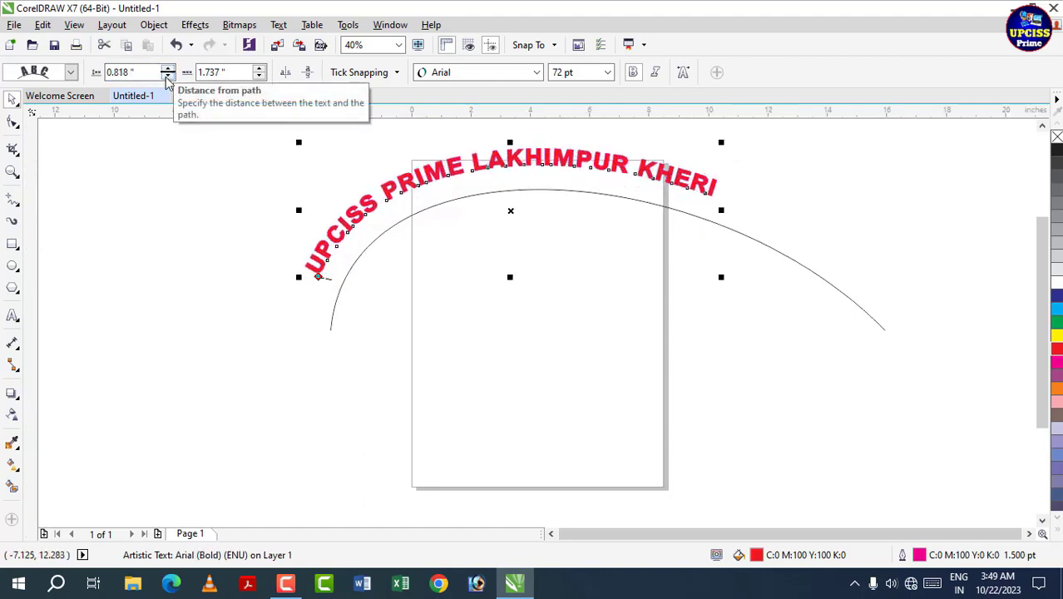
pyautogui.click(167, 76)
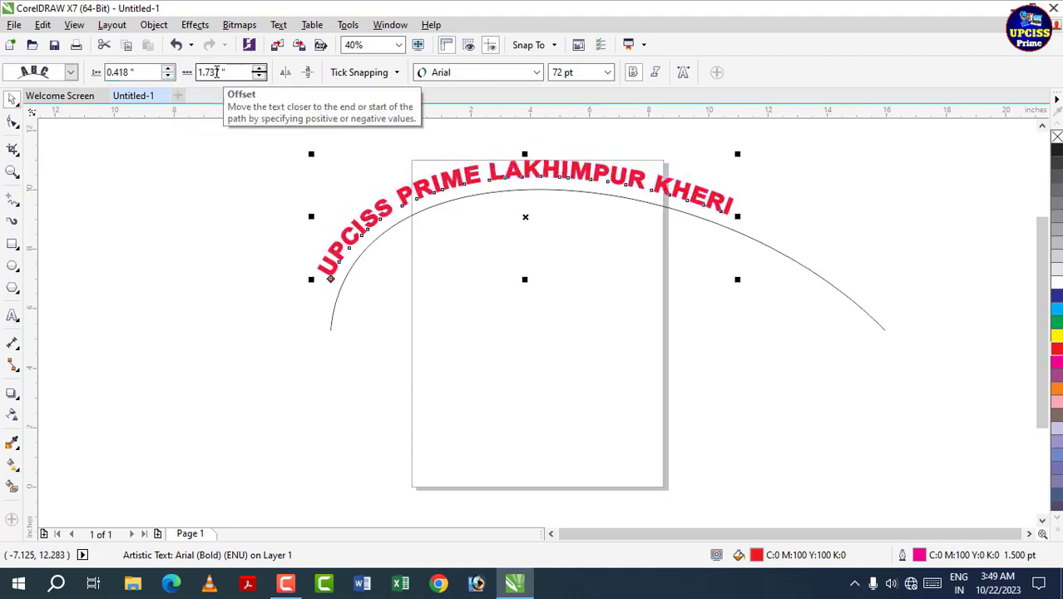
# Increase the fitted heading's offset along the path to 3.987 inches
pyautogui.click(260, 69)
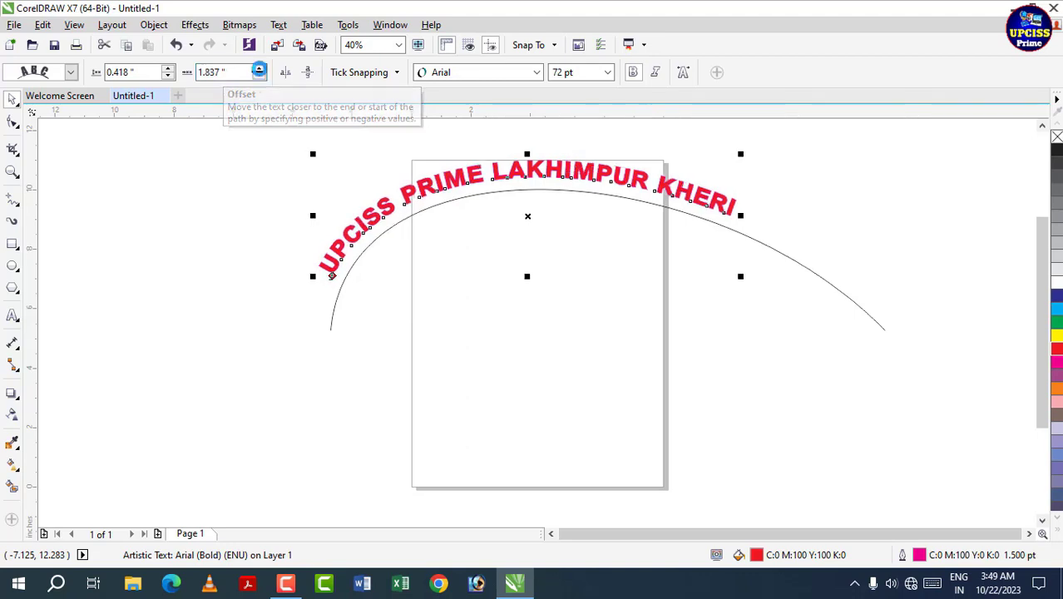
pyautogui.click(260, 69)
pyautogui.click(260, 70)
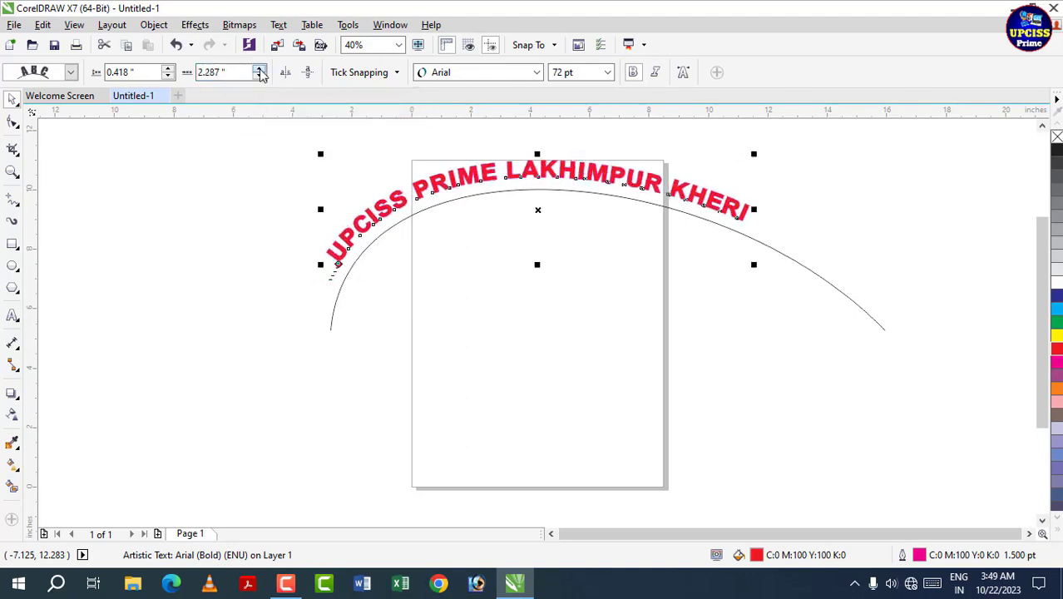
pyautogui.click(260, 69)
pyautogui.click(260, 69)
pyautogui.click(259, 69)
pyautogui.click(260, 69)
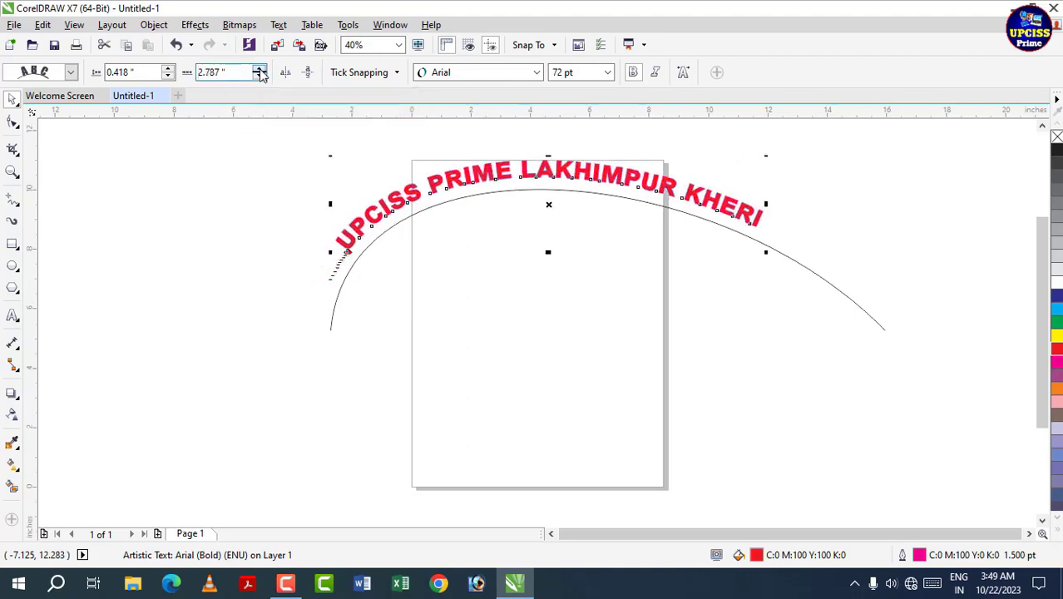
pyautogui.click(259, 69)
pyautogui.click(259, 69)
pyautogui.click(260, 69)
pyautogui.click(260, 69)
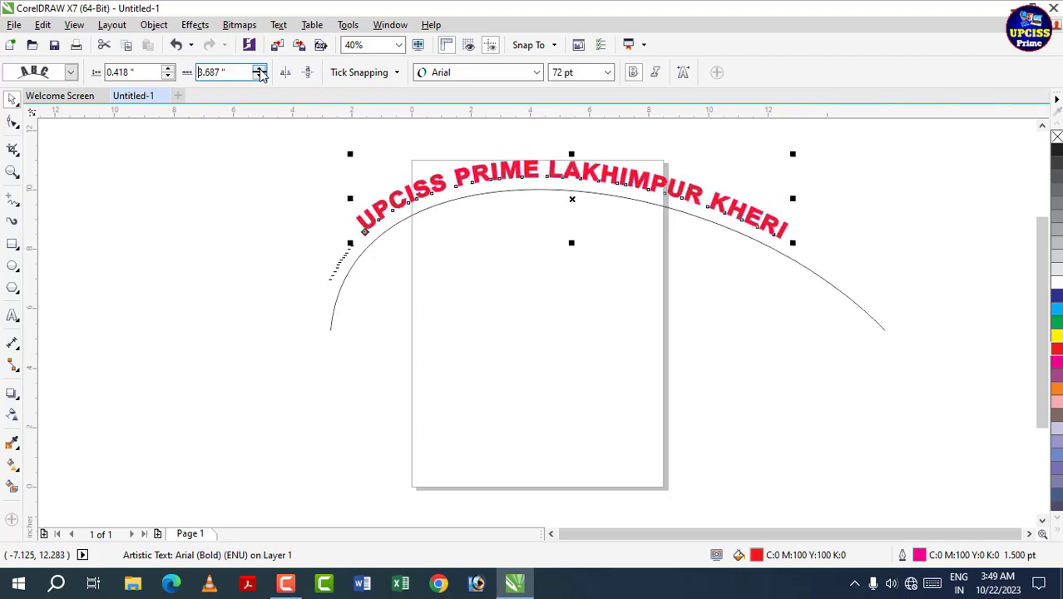
pyautogui.click(260, 69)
pyautogui.click(260, 69)
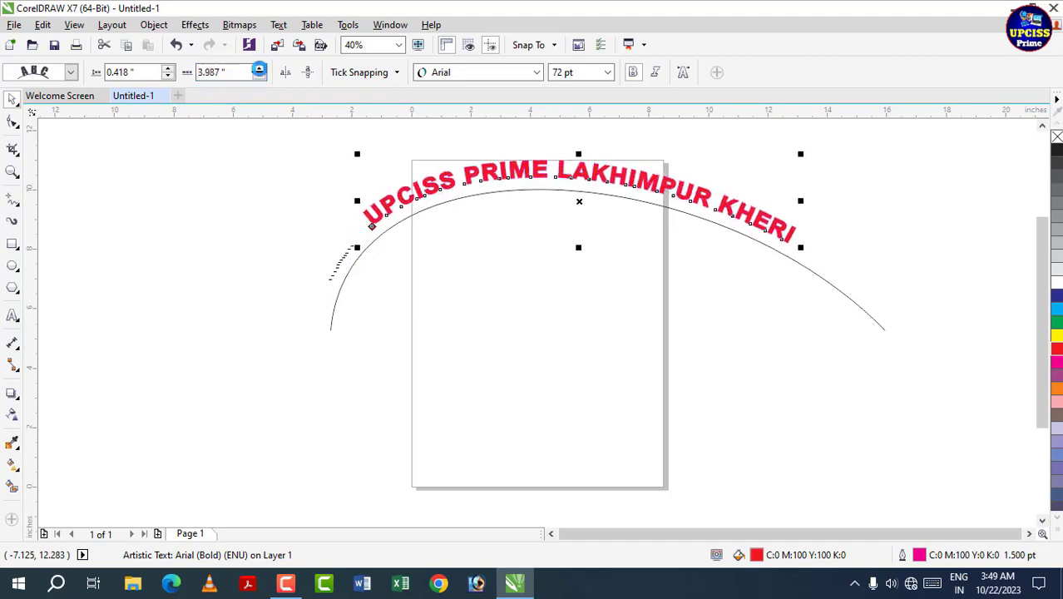
# Try mirroring the fitted heading horizontally and vertically, undoing each flip
pyautogui.click(286, 74)
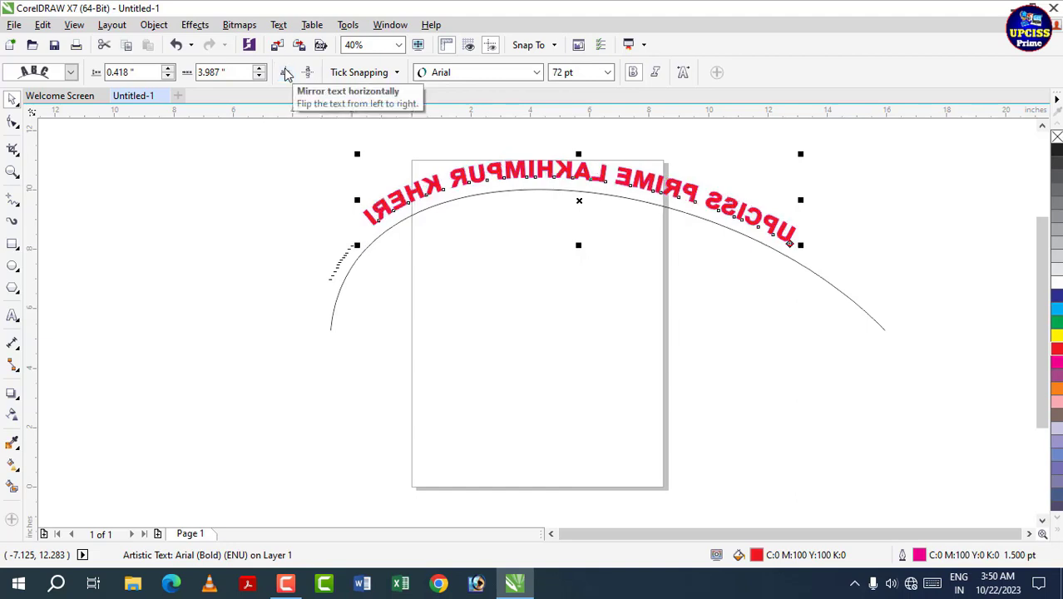
pyautogui.hotkey('ctrl', 'z')
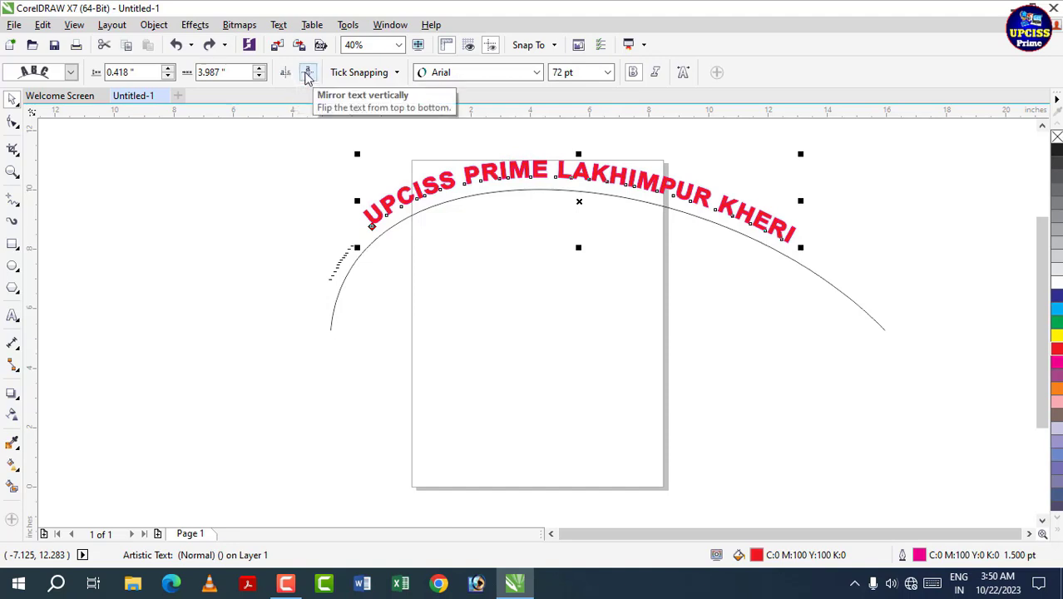
pyautogui.click(308, 74)
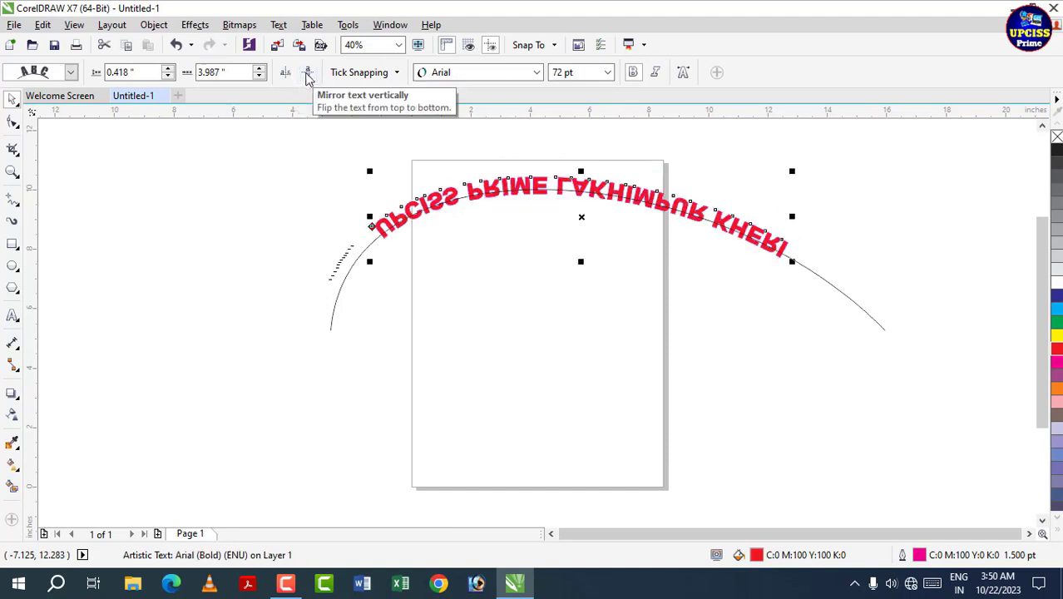
pyautogui.hotkey('ctrl', 'z')
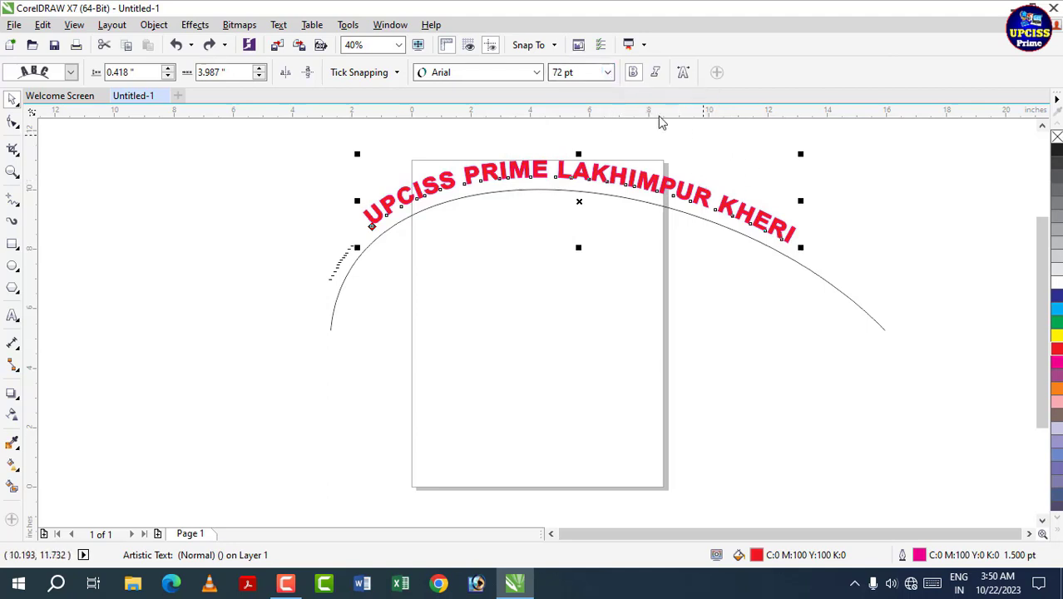
# Select the heading together with its path, remove their outline colour, and deselect them
pyautogui.click(460, 253)
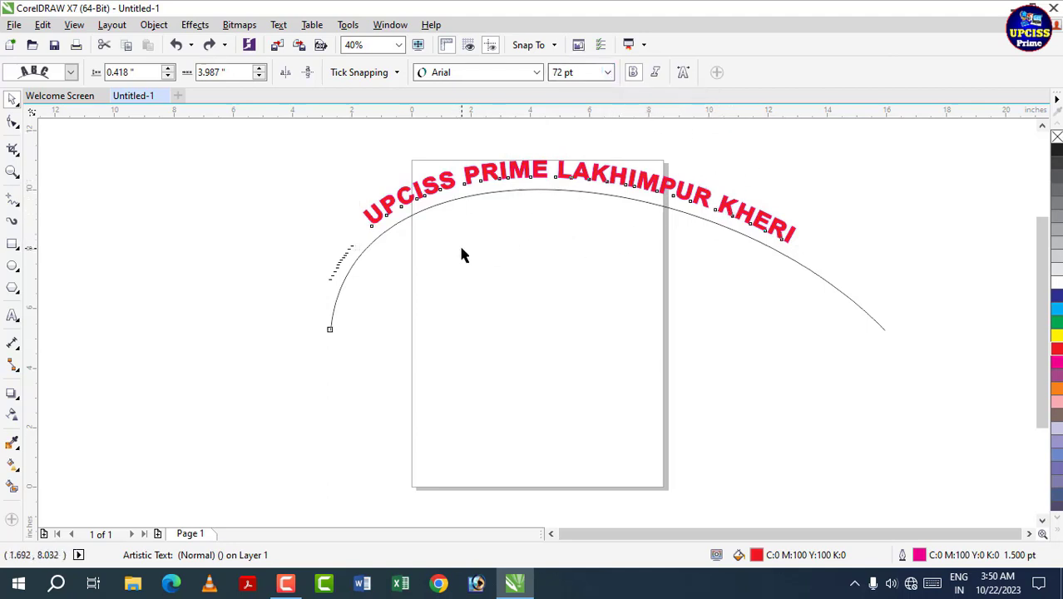
pyautogui.click(396, 241)
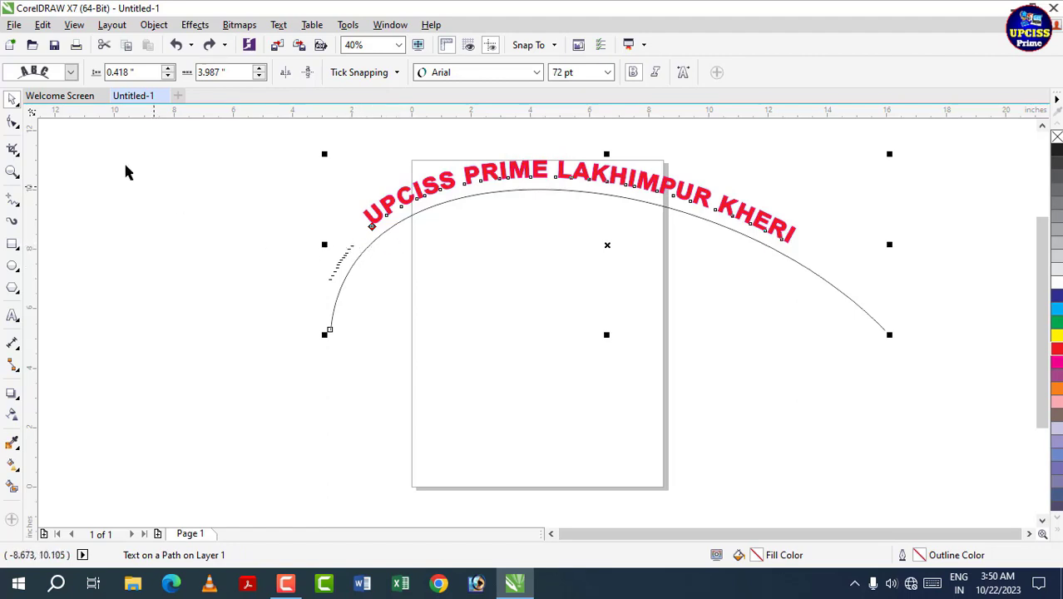
pyautogui.click(249, 217)
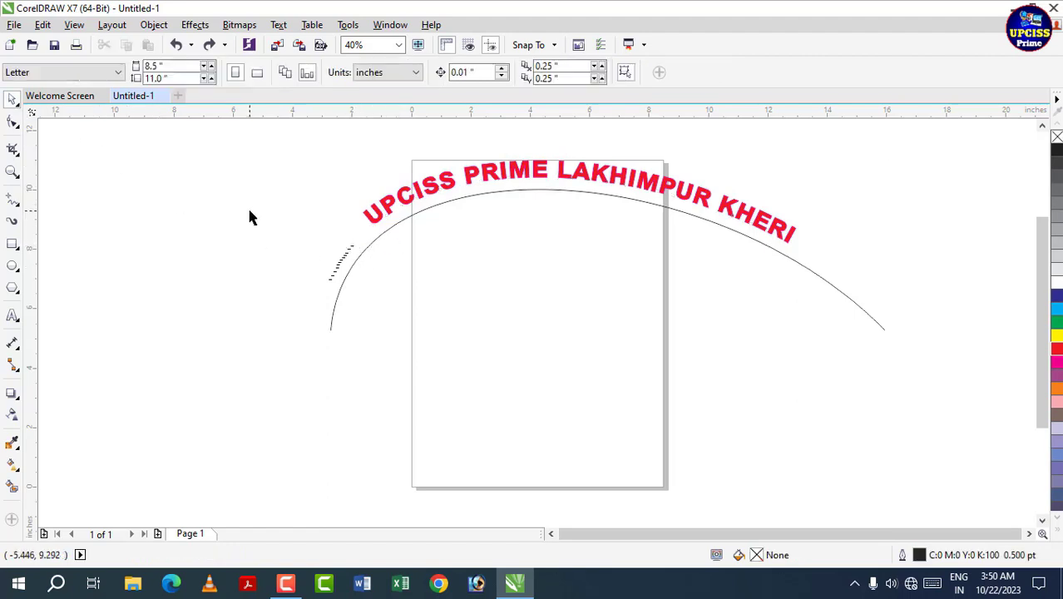
pyautogui.click(357, 258)
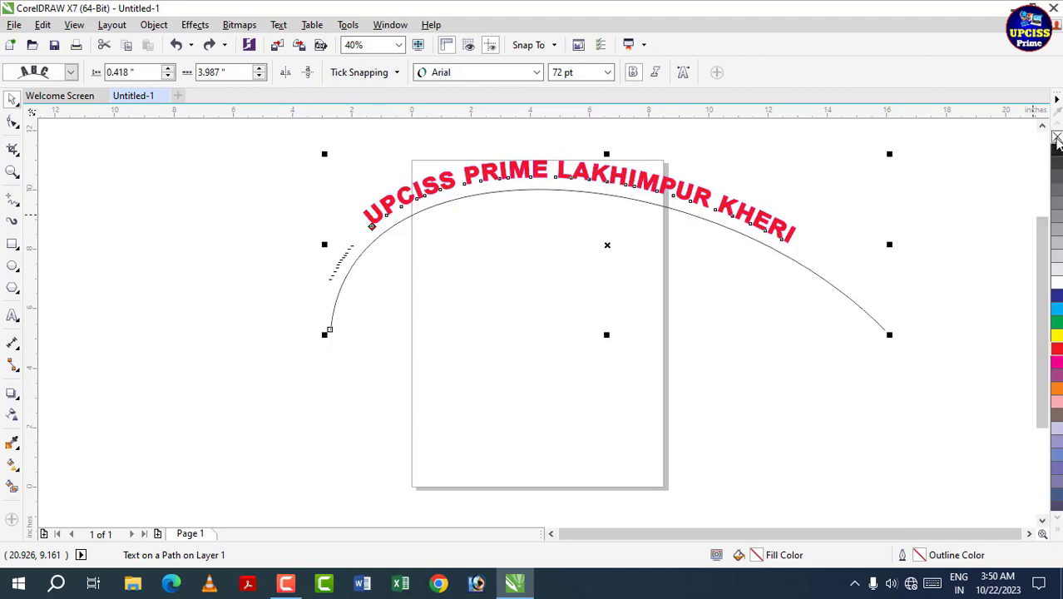
pyautogui.rightClick(1057, 138)
pyautogui.click(703, 364)
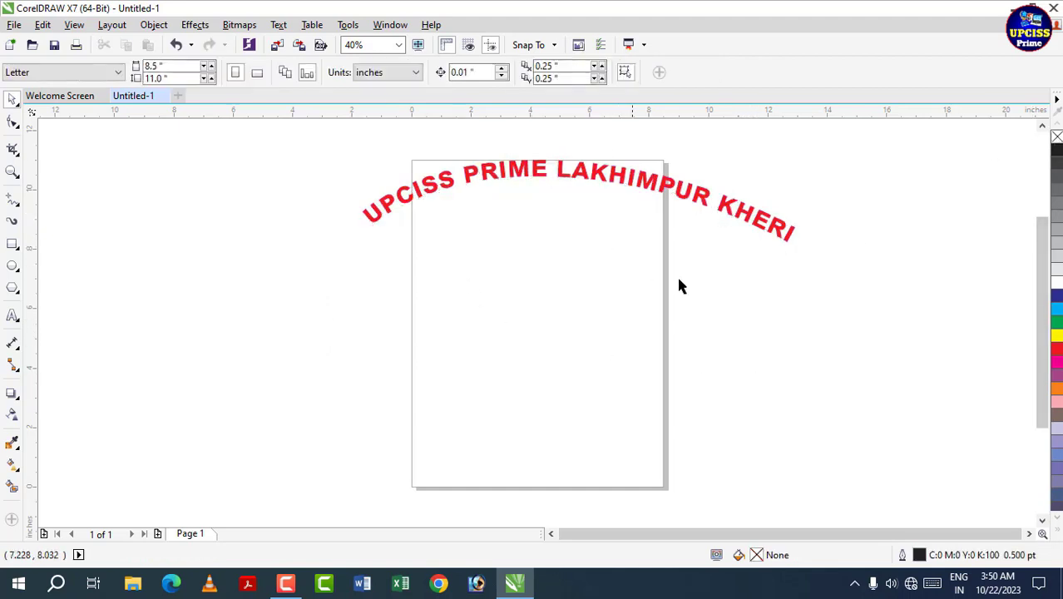
# Lower the curved heading to a path distance of -0.99 inches with a 1.953 inch offset, and delete it from the drawing
pyautogui.click(699, 194)
pyautogui.moveTo(701, 191); pyautogui.dragTo(709, 240)
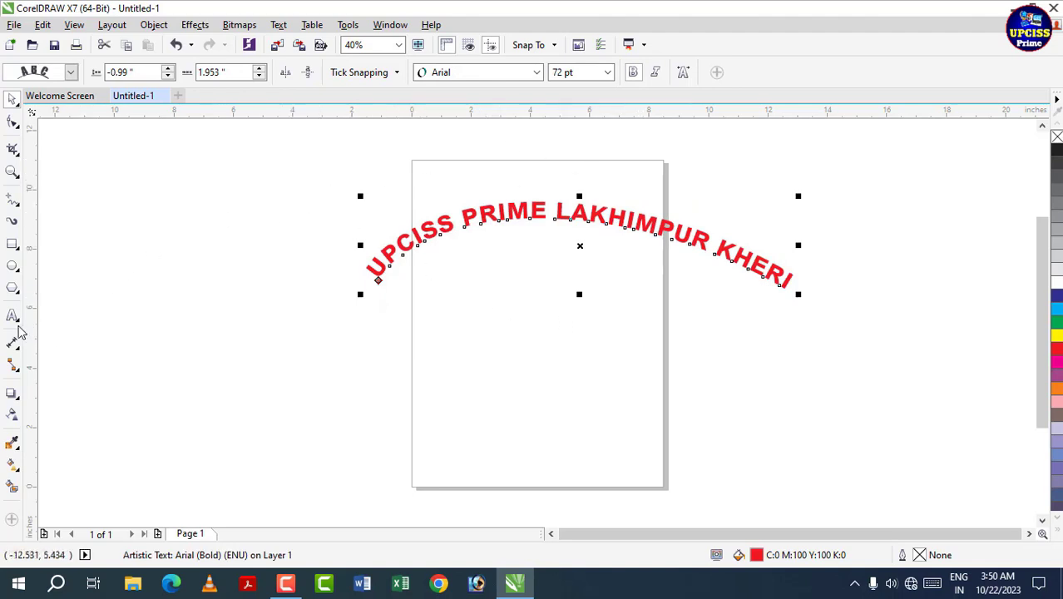
pyautogui.click(16, 320)
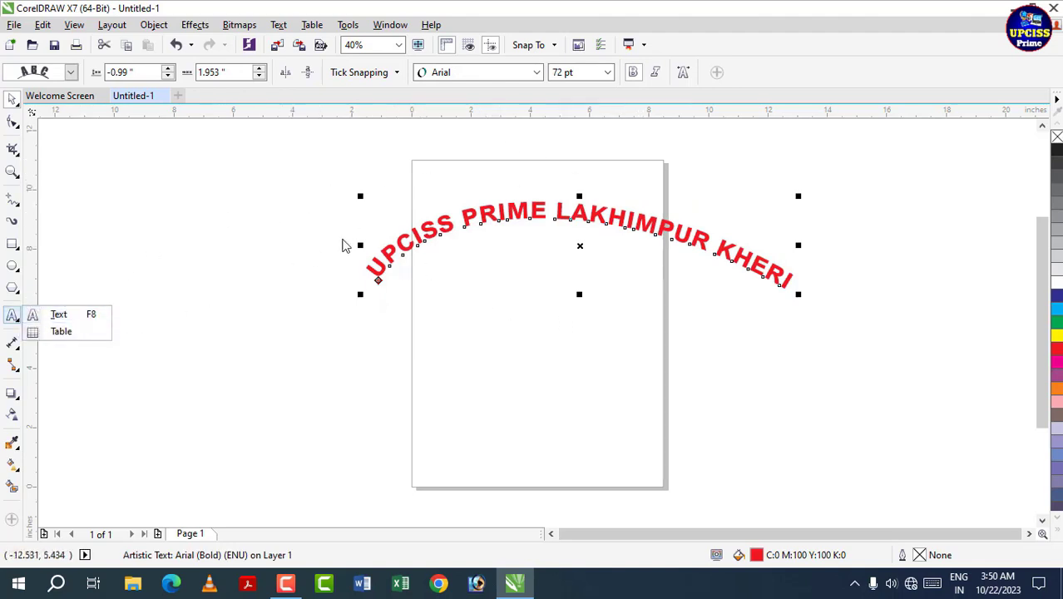
pyautogui.click(399, 155)
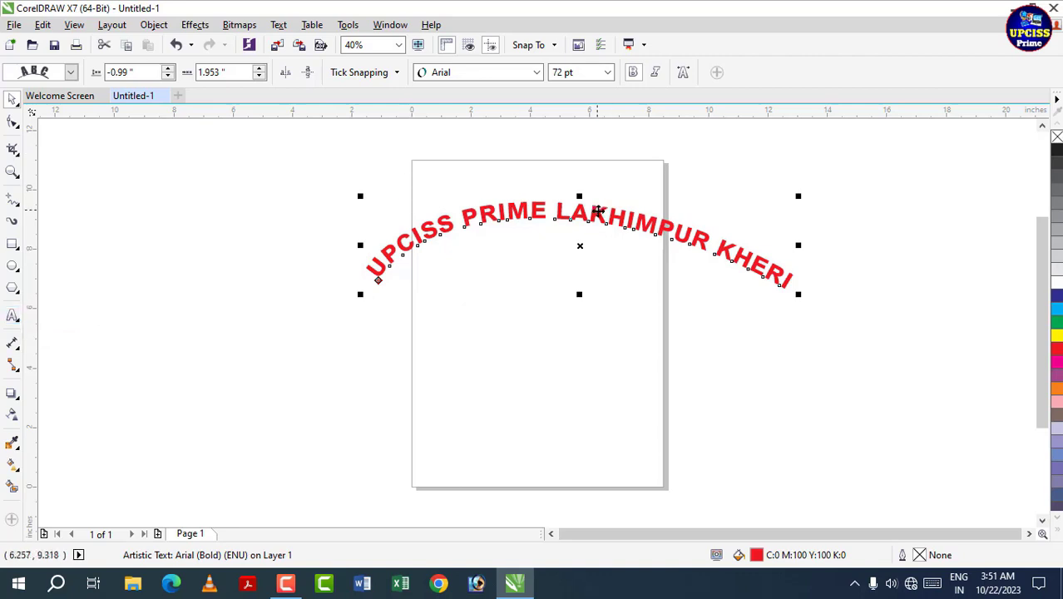
pyautogui.moveTo(597, 212); pyautogui.dragTo(301, 202)
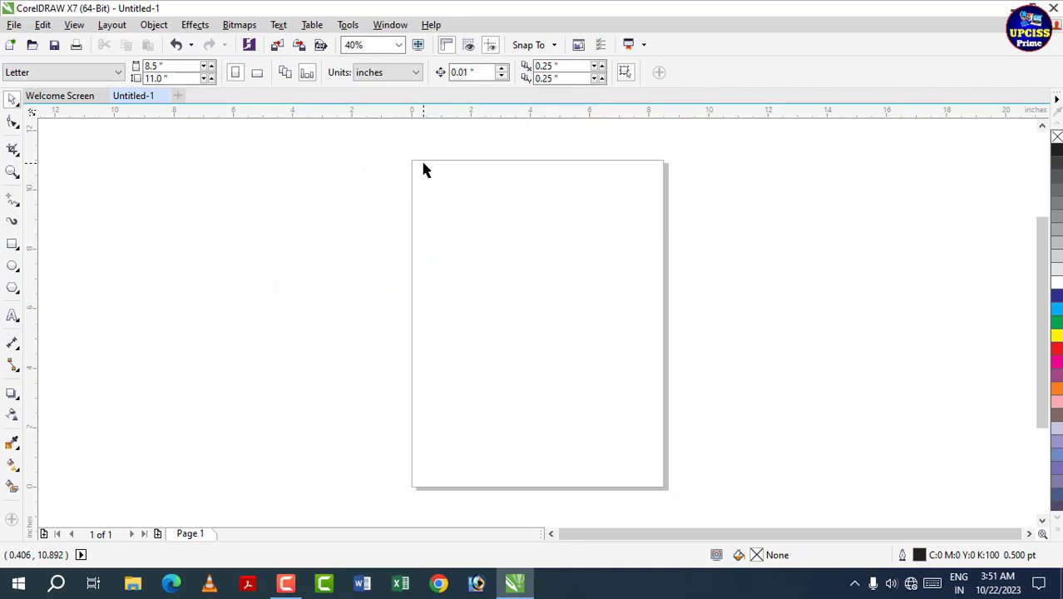
# Draw a table of 3 rows and 4 columns, about 9.7 by 5.5 inches, and move its centre to about X 4.05, Y 7.39 inches
pyautogui.click(19, 324)
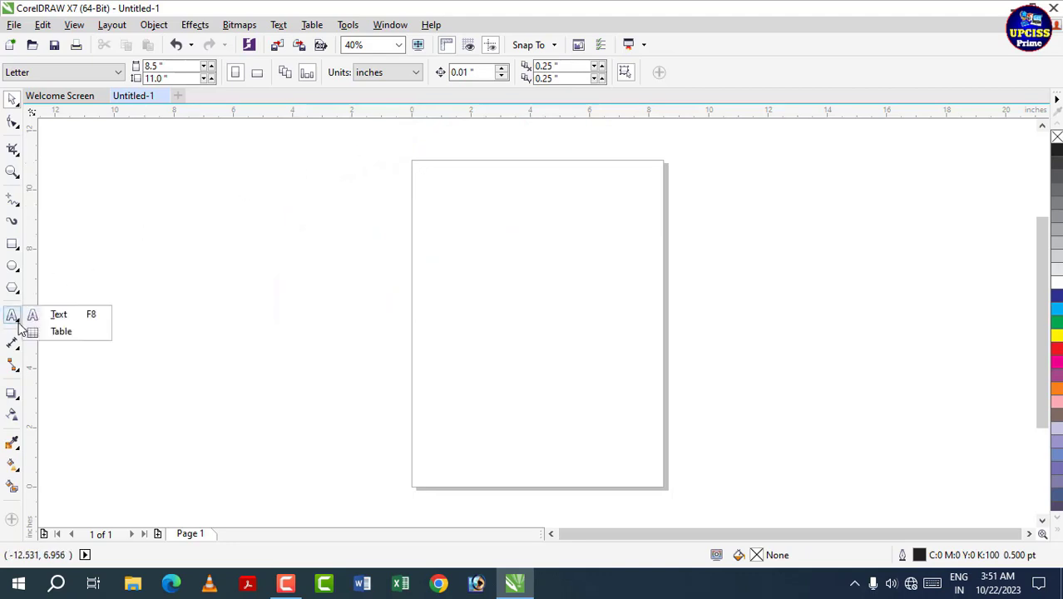
pyautogui.click(62, 332)
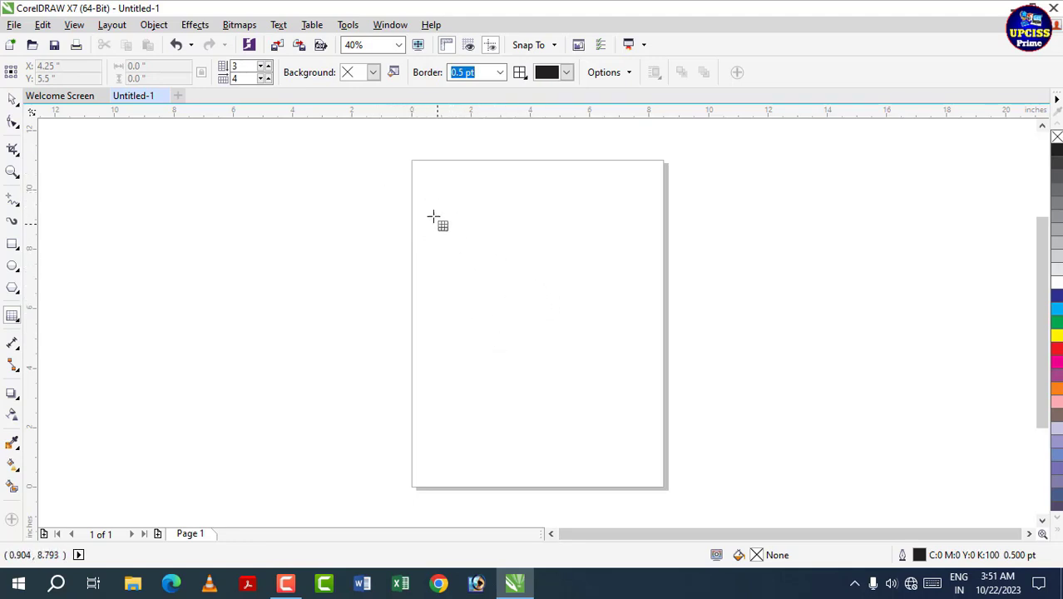
pyautogui.moveTo(425, 172)
pyautogui.mouseDown()
pyautogui.moveTo(440, 197)
pyautogui.moveTo(605, 298)
pyautogui.moveTo(714, 340)
pyautogui.mouseUp()
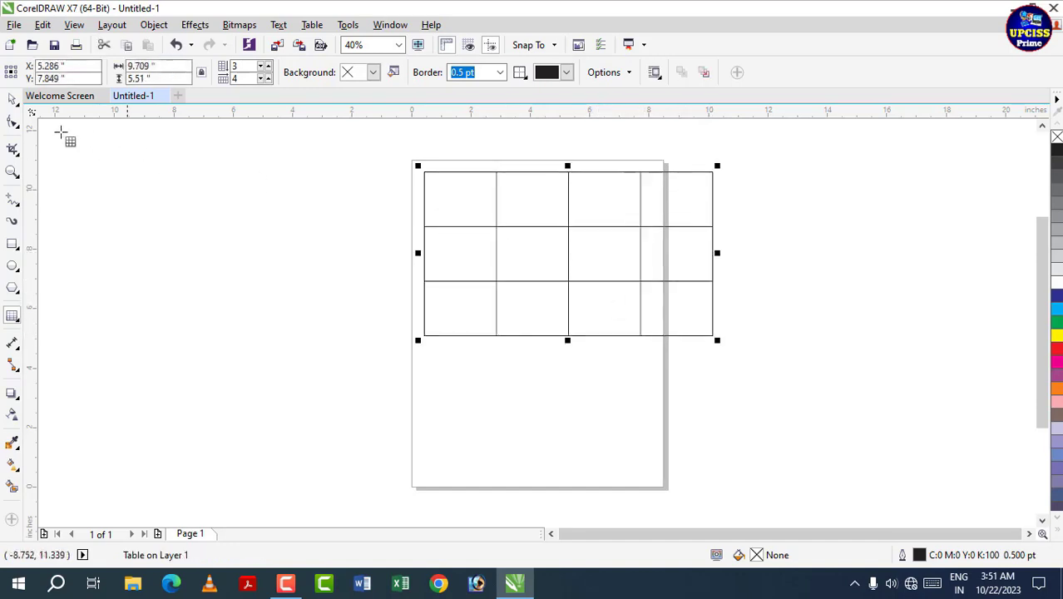
pyautogui.click(13, 99)
pyautogui.moveTo(535, 209); pyautogui.dragTo(549, 243)
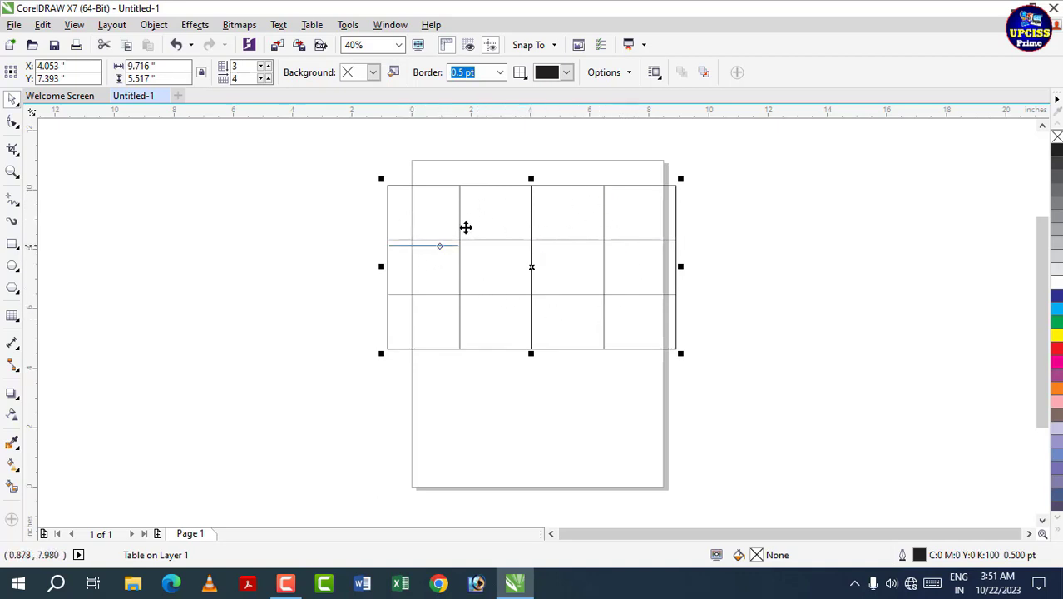
# Set the table to 5 rows and 6 columns, and scale it to about 11.47 by 7.24 inches
pyautogui.click(262, 66)
pyautogui.click(267, 66)
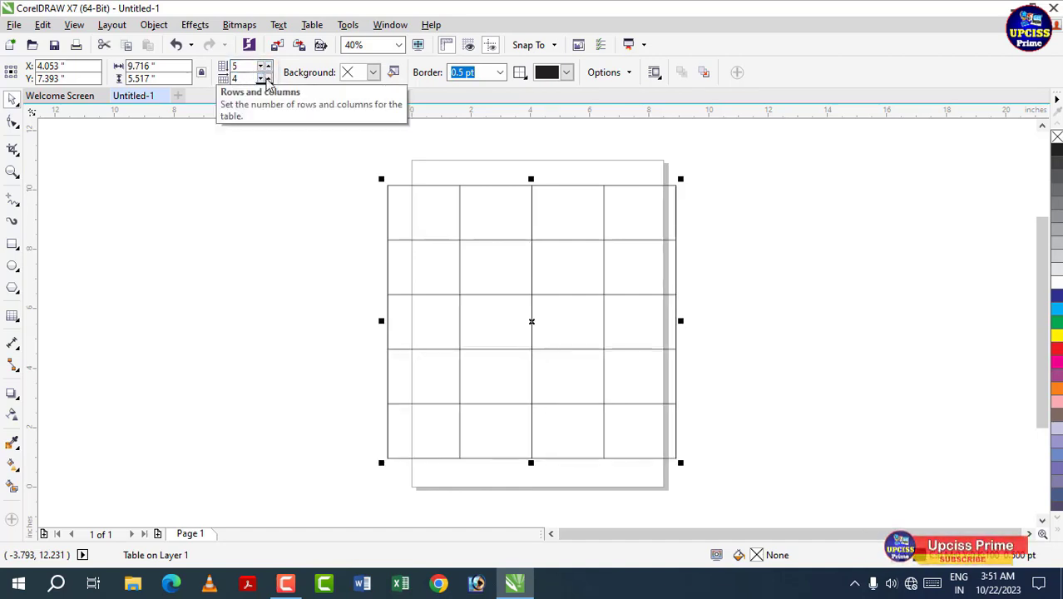
pyautogui.click(266, 76)
pyautogui.click(267, 76)
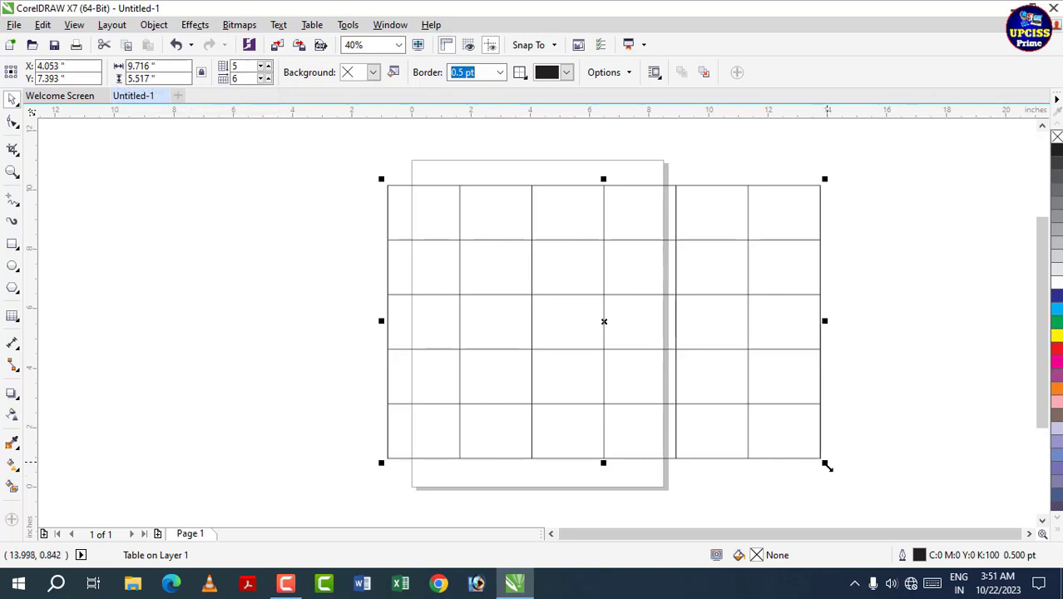
pyautogui.moveTo(826, 466); pyautogui.dragTo(603, 352)
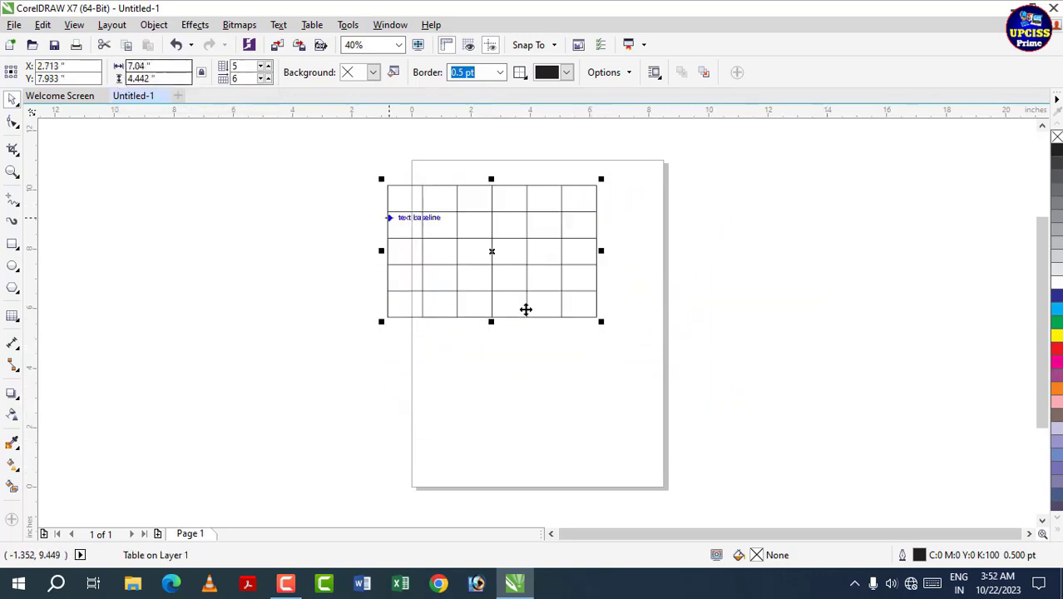
pyautogui.moveTo(600, 322); pyautogui.dragTo(732, 407)
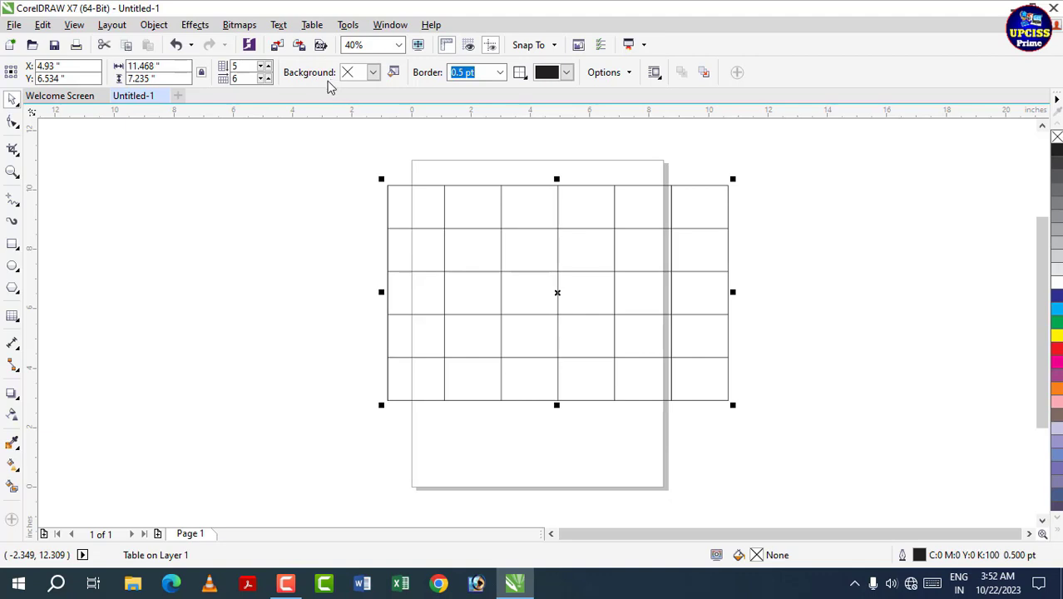
# Fill the table's background with red, and set the background back to no fill
pyautogui.click(373, 72)
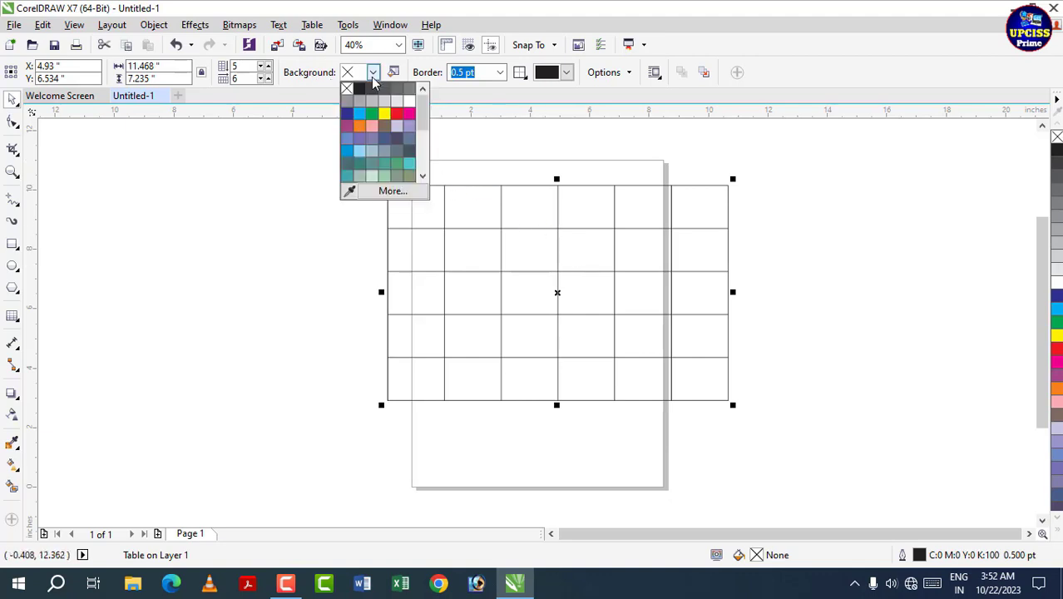
pyautogui.click(397, 113)
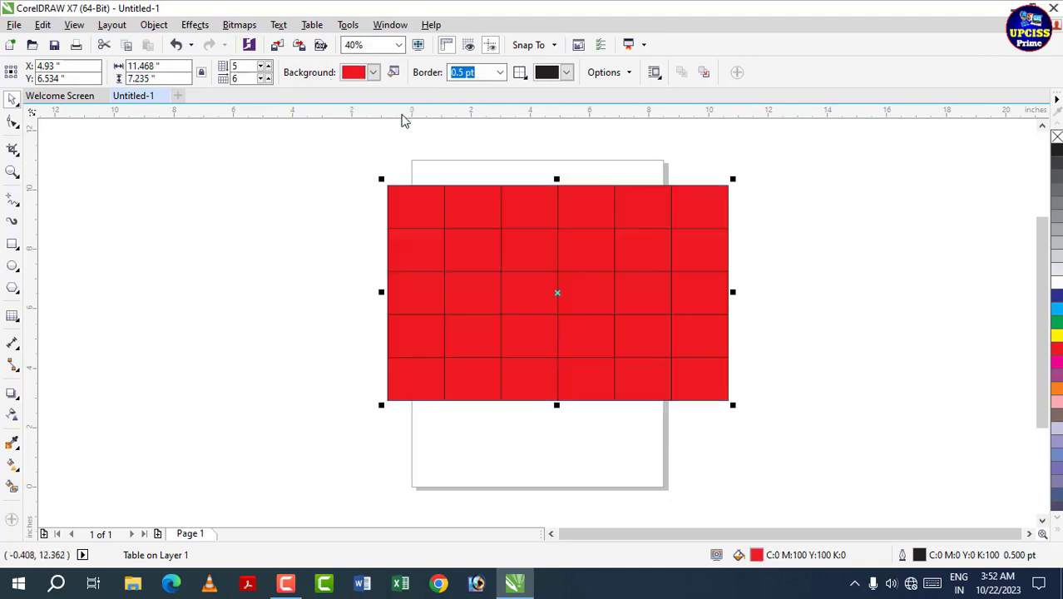
pyautogui.click(373, 72)
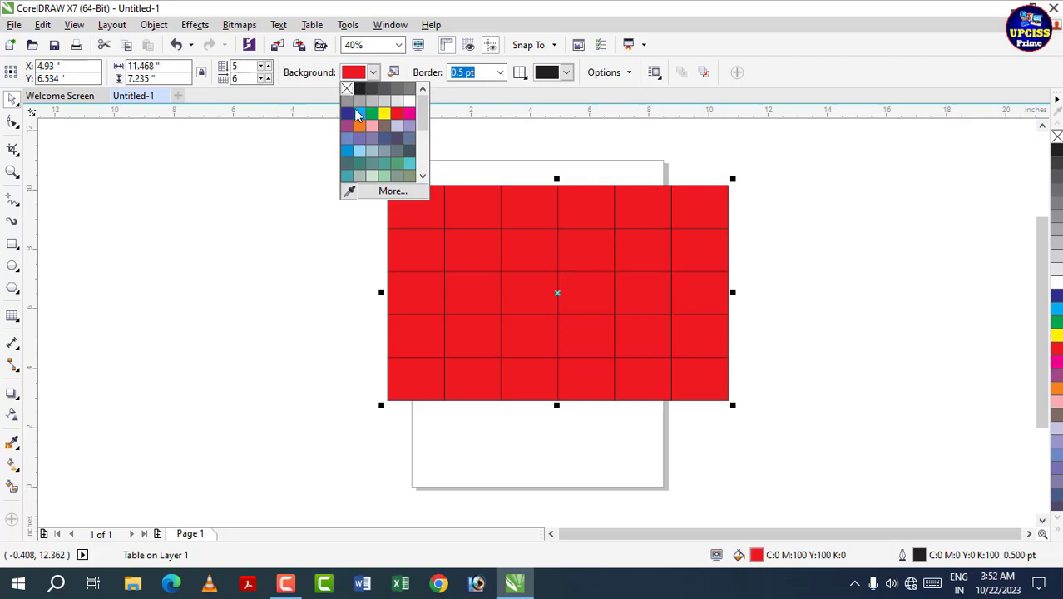
pyautogui.click(348, 89)
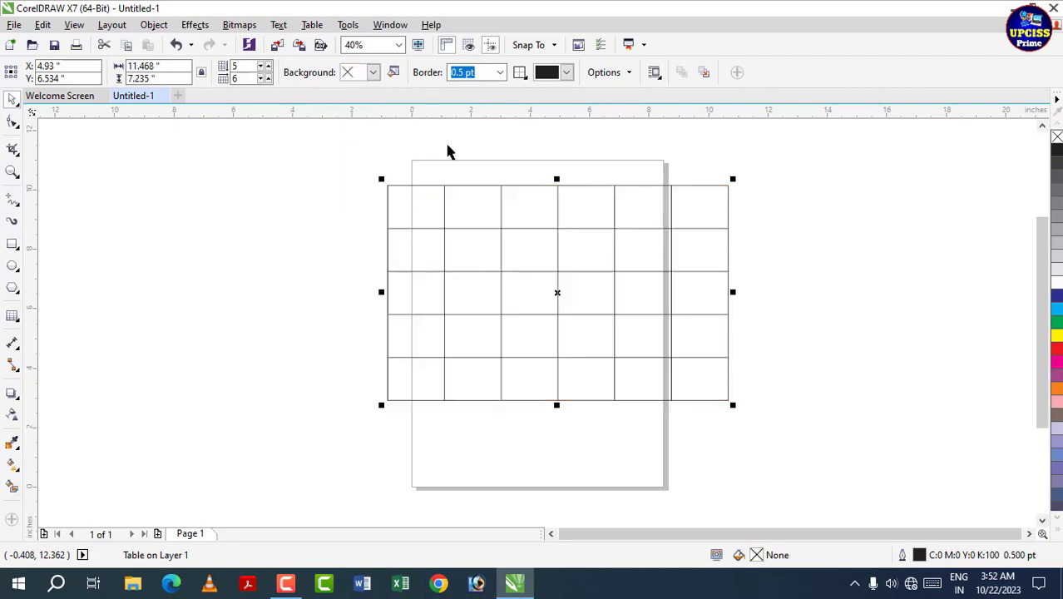
# Browse the uniform, fountain and pattern fill types for the table's background, and apply the Retro Circles vector pattern
pyautogui.click(395, 73)
pyautogui.click(286, 173)
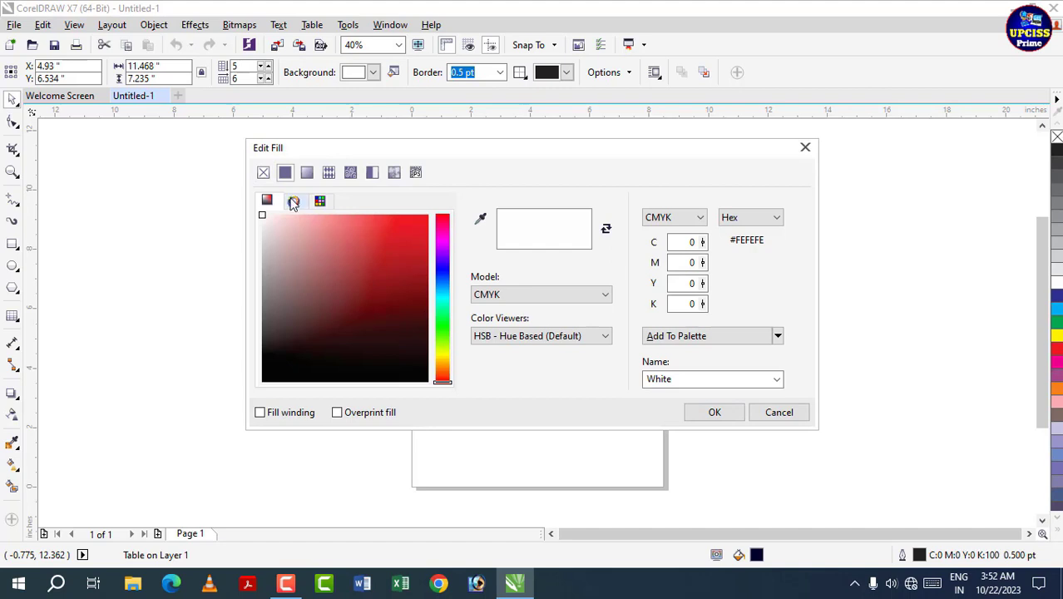
pyautogui.click(292, 202)
pyautogui.click(307, 173)
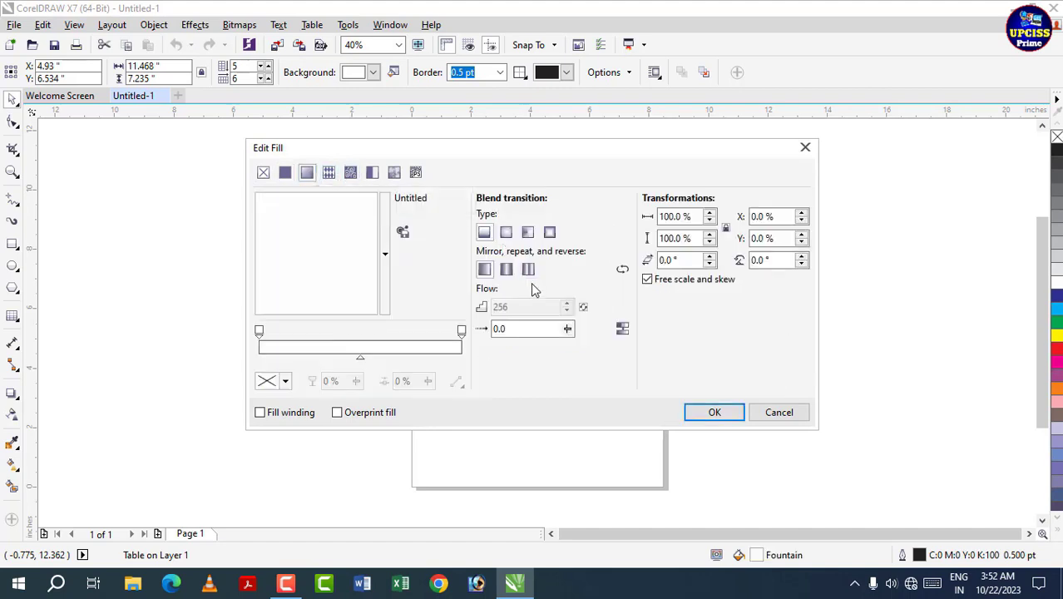
pyautogui.click(329, 173)
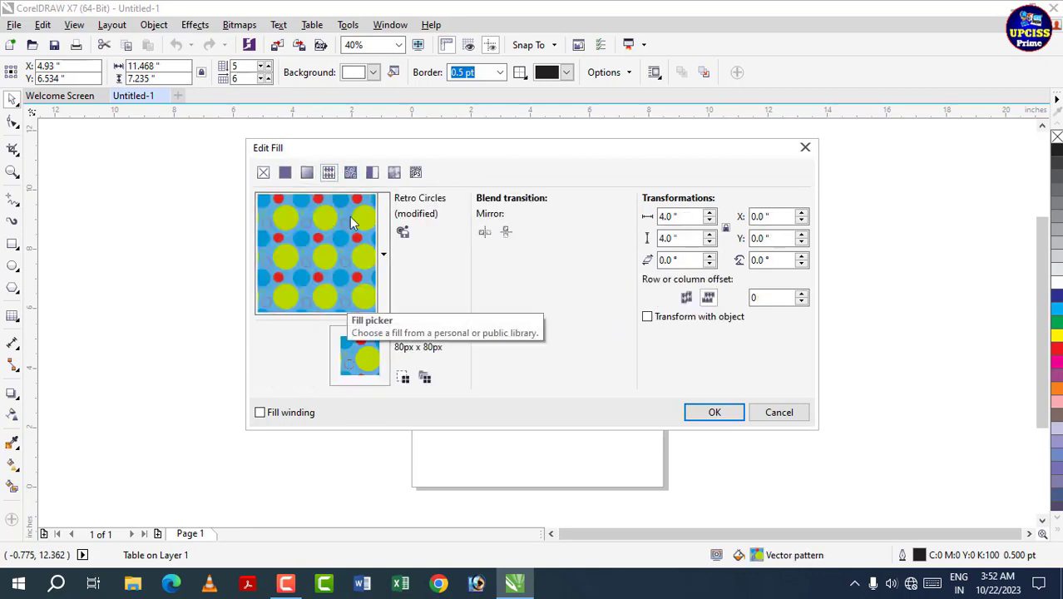
pyautogui.click(350, 172)
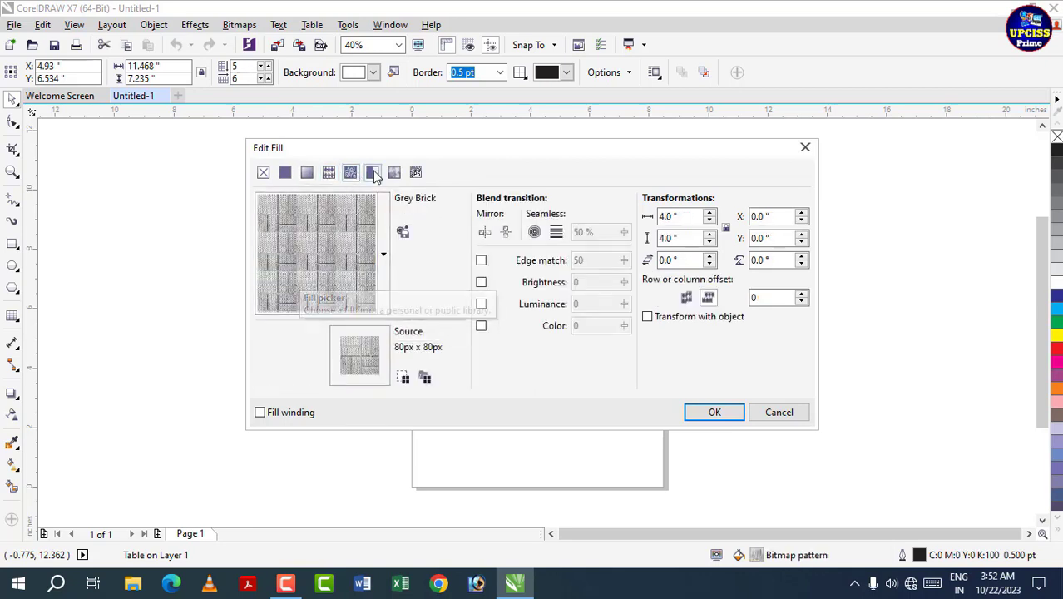
pyautogui.click(373, 173)
pyautogui.click(330, 173)
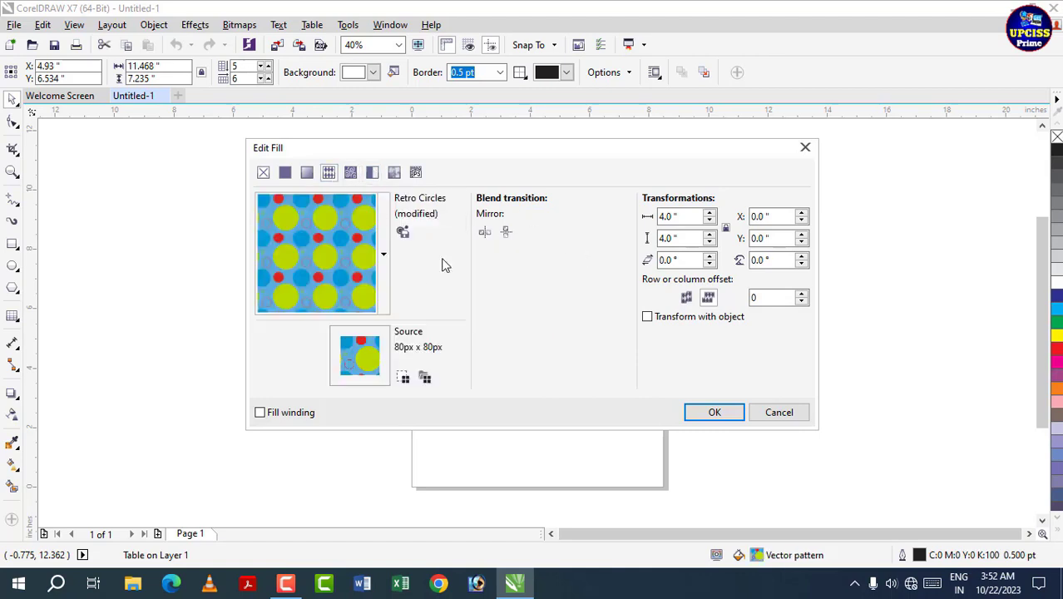
pyautogui.click(712, 413)
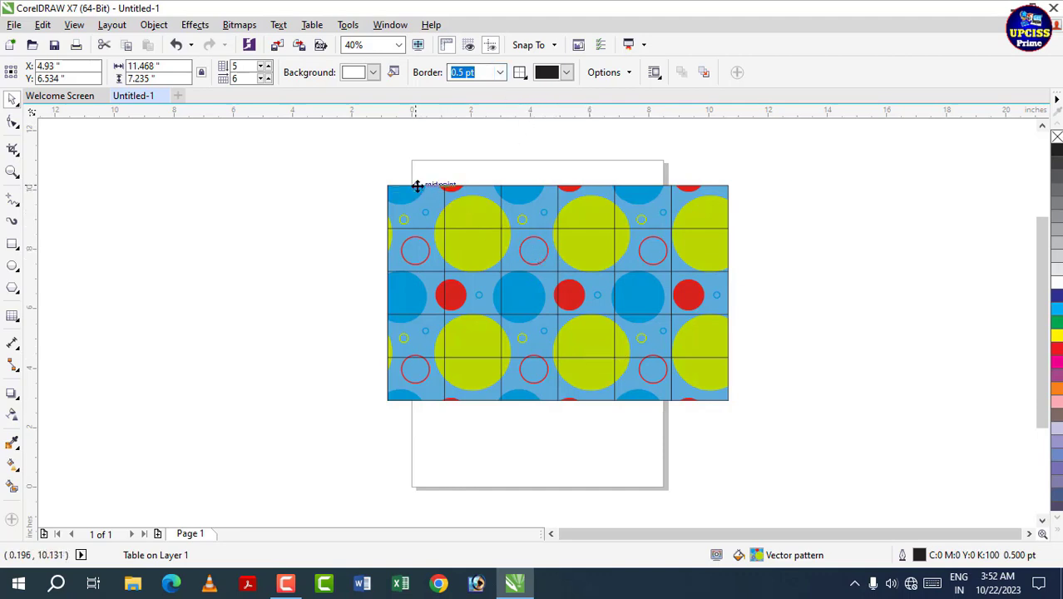
# Remove the vector pattern fill from the table's background
pyautogui.click(397, 74)
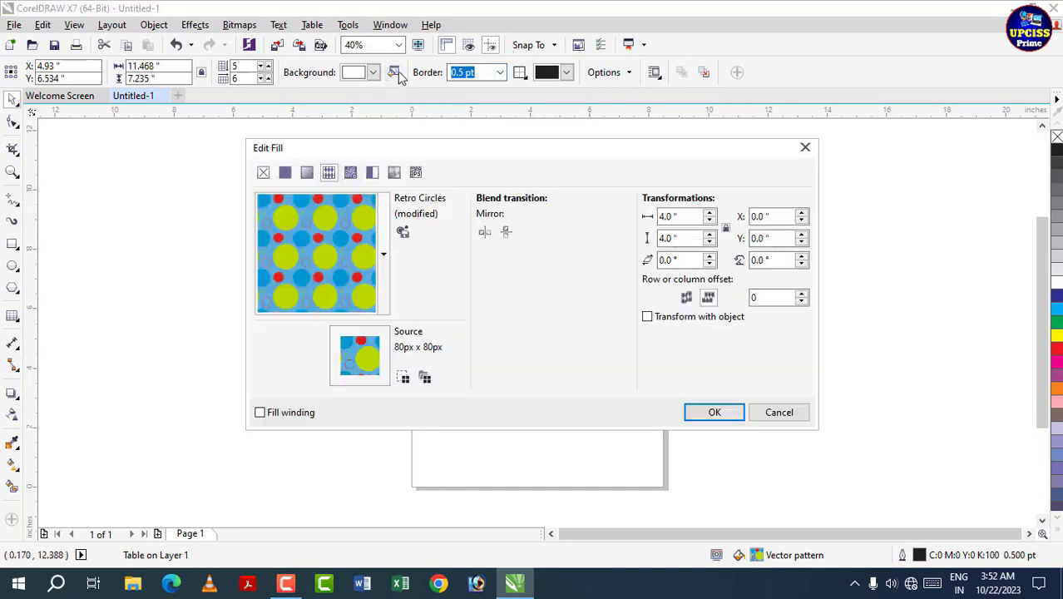
pyautogui.click(263, 173)
pyautogui.click(714, 412)
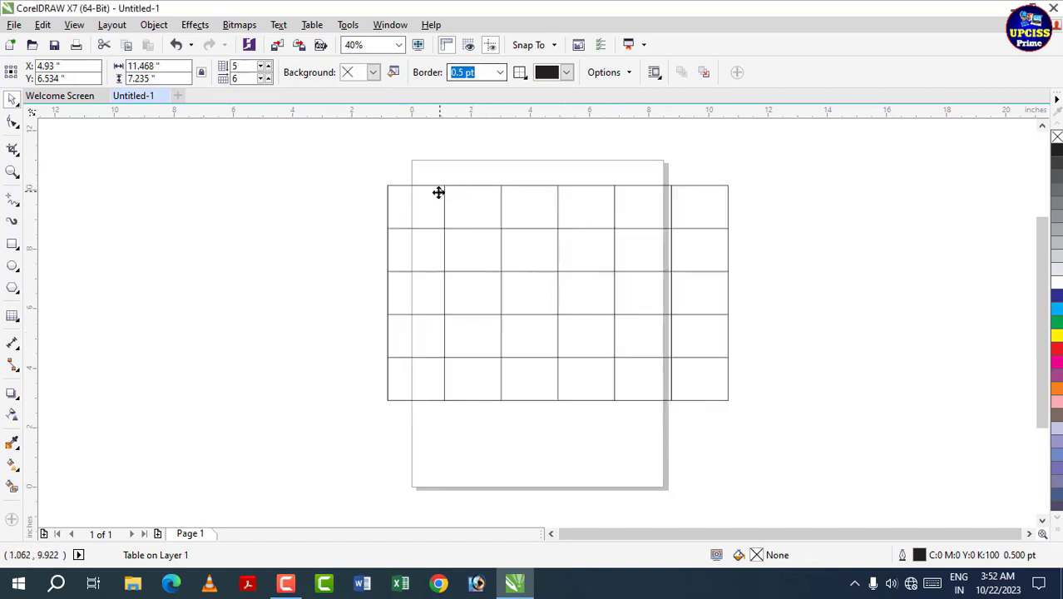
# Set the table's outside border to 8.0 pt, and move its centre to about X 4.72, Y 6.53 inches
pyautogui.moveTo(432, 200)
pyautogui.mouseDown()
pyautogui.moveTo(570, 283)
pyautogui.moveTo(409, 189)
pyautogui.moveTo(420, 198)
pyautogui.mouseUp()
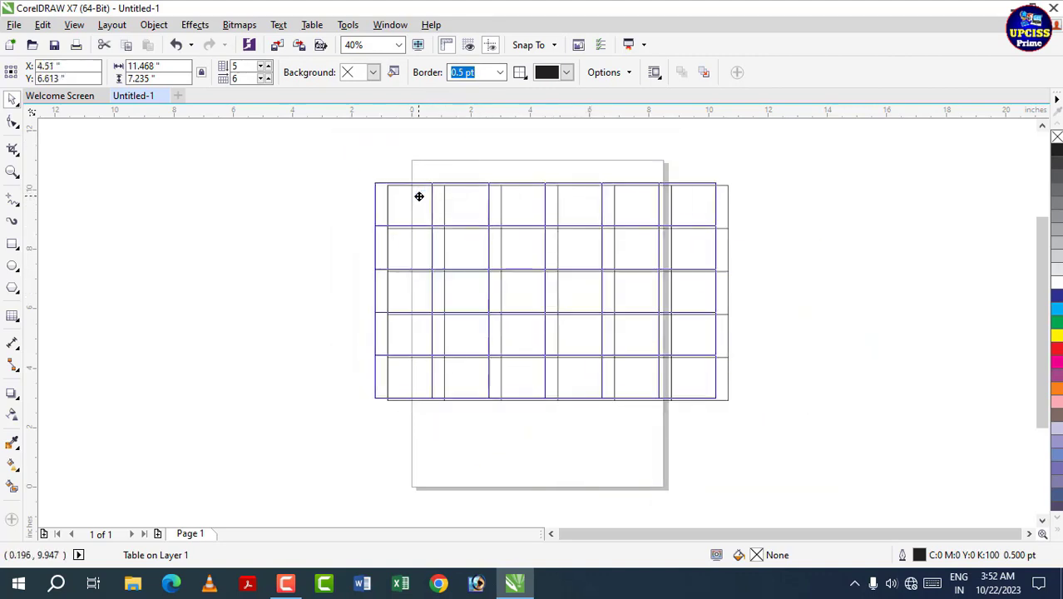
pyautogui.click(500, 73)
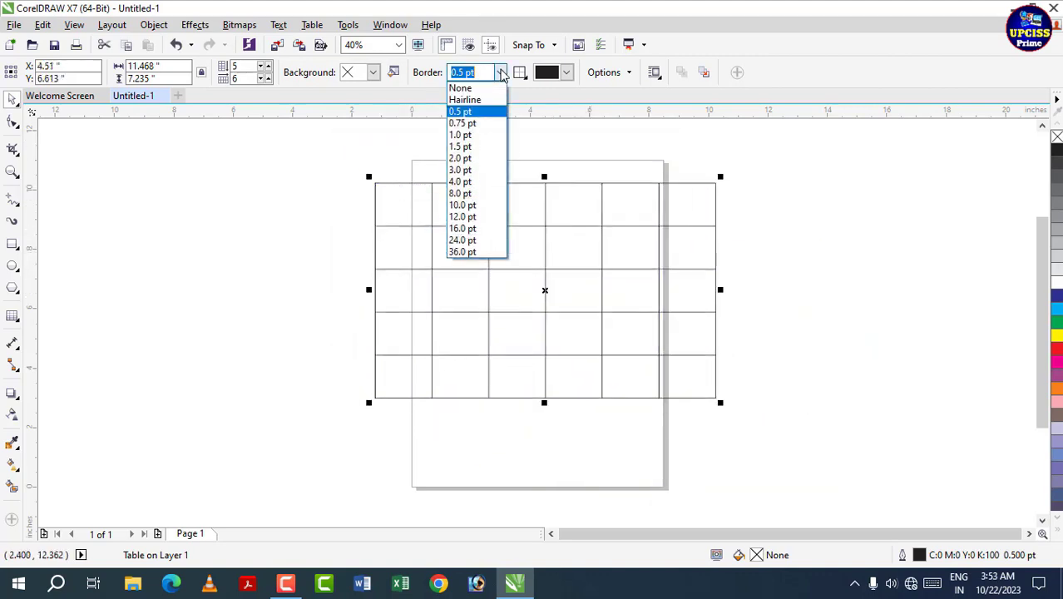
pyautogui.click(470, 193)
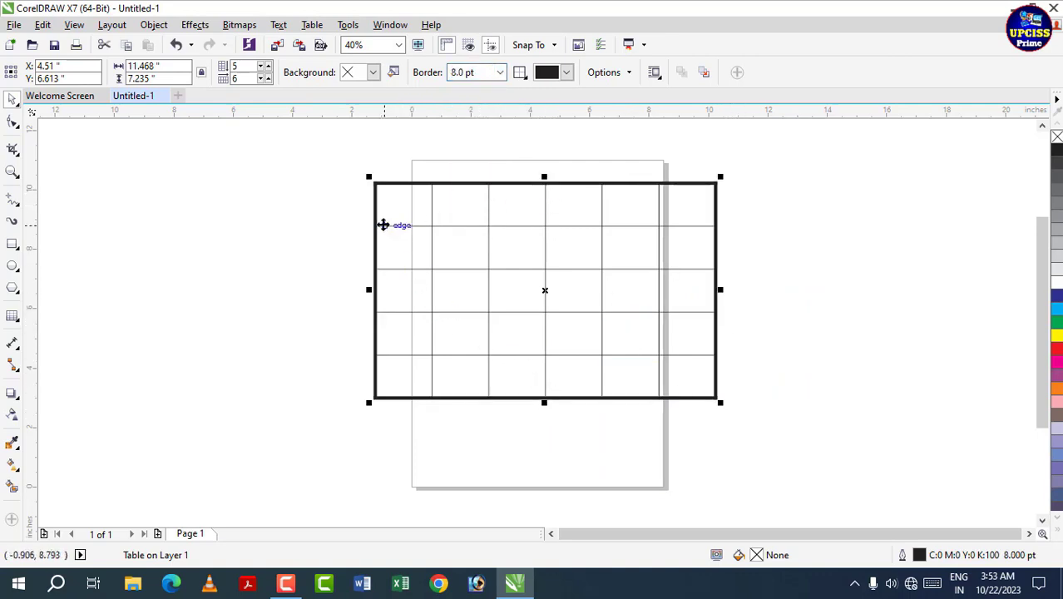
pyautogui.moveTo(396, 220); pyautogui.dragTo(402, 222)
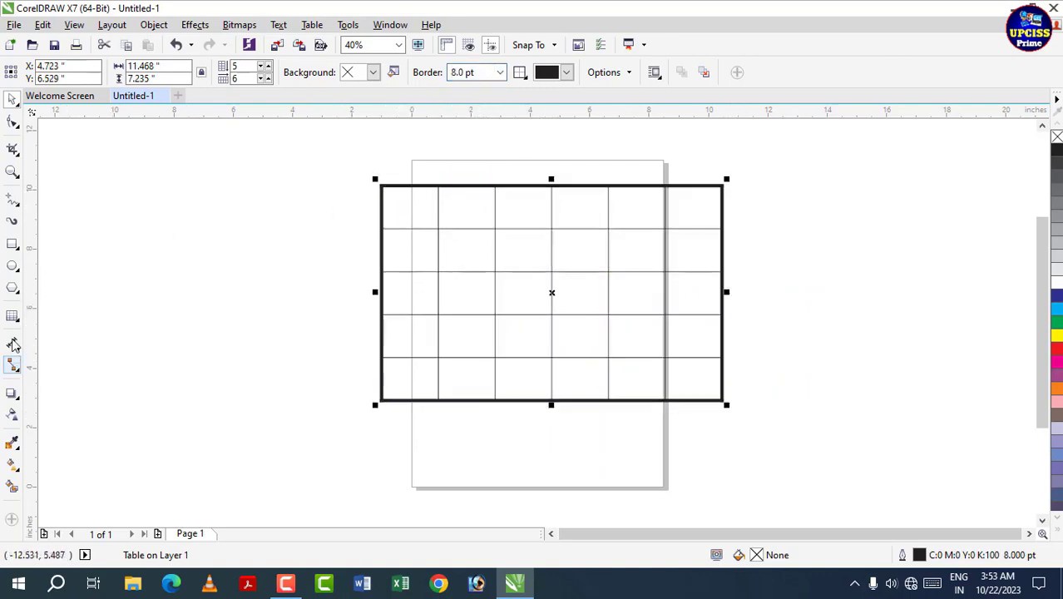
# Select all the table's cells to view the cell options, and return to selecting the table as a whole
pyautogui.click(12, 316)
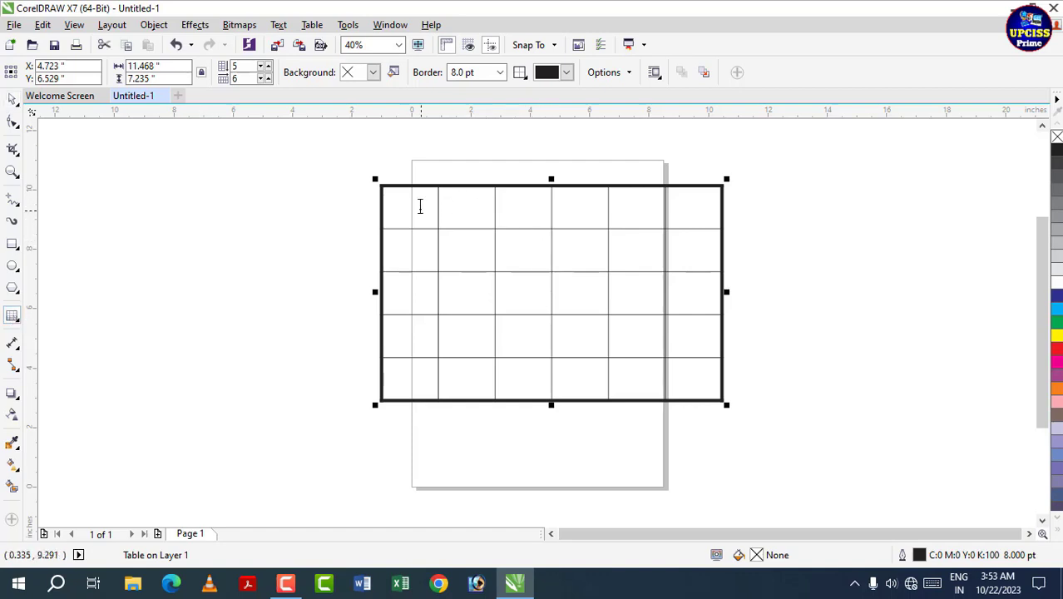
pyautogui.moveTo(420, 207); pyautogui.dragTo(699, 370)
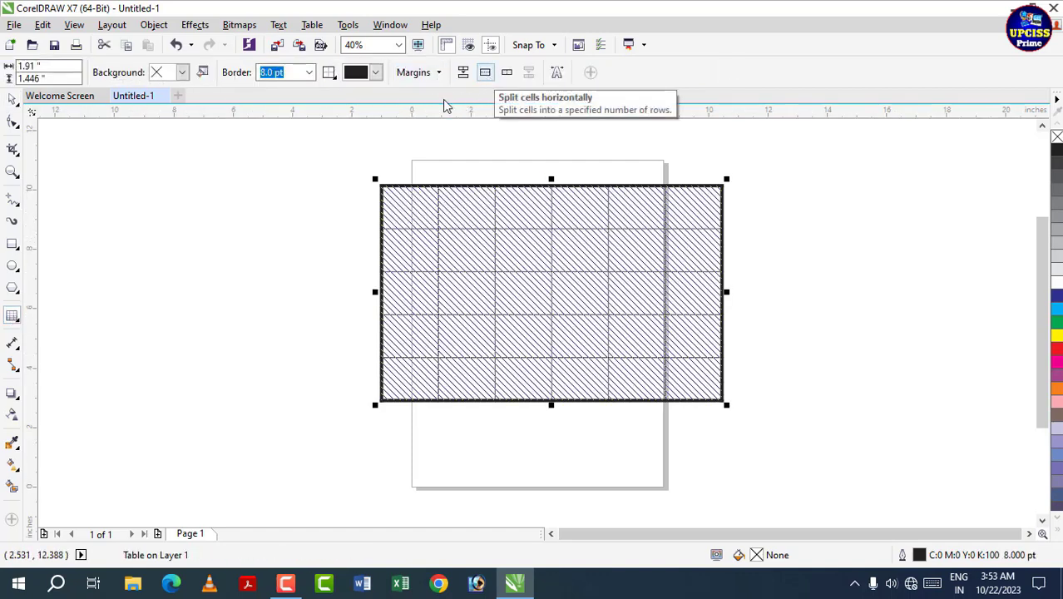
pyautogui.click(12, 100)
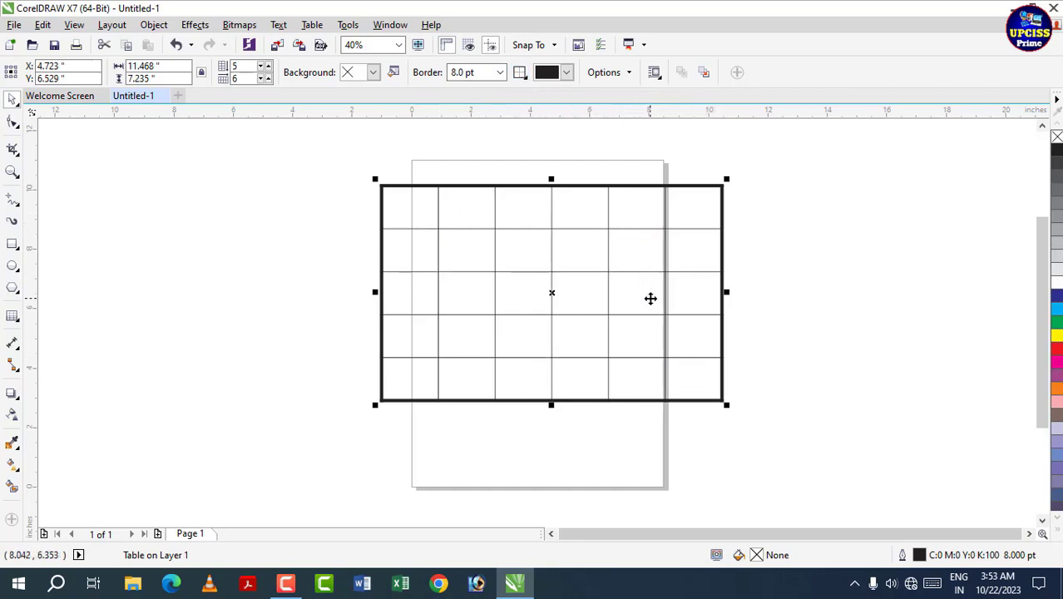
# Set all the table's borders, inside and outside, to 4.0 pt and colour them red
pyautogui.click(524, 75)
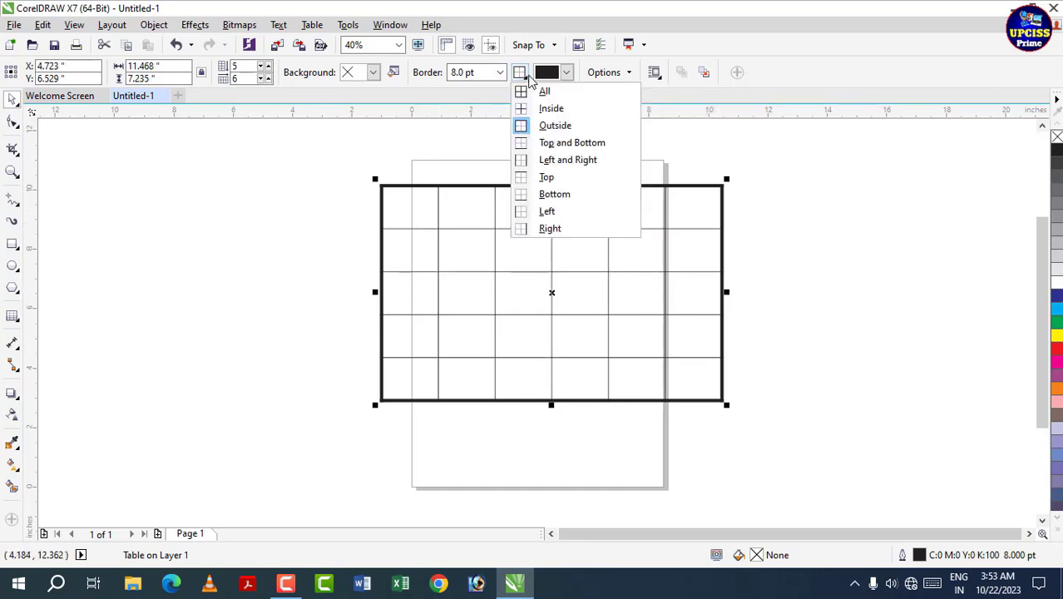
pyautogui.click(539, 90)
pyautogui.click(502, 77)
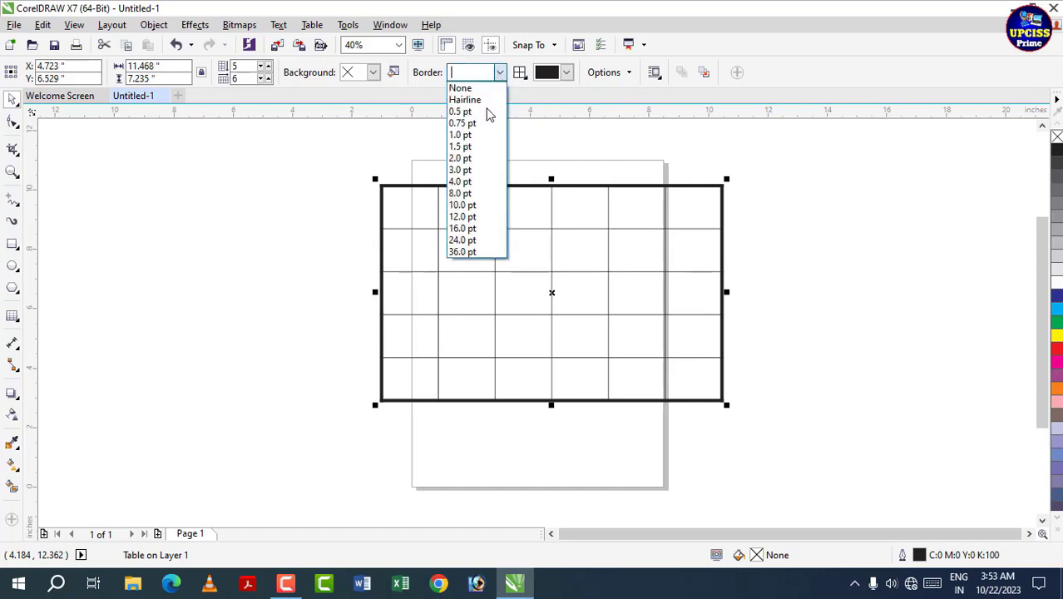
pyautogui.click(489, 183)
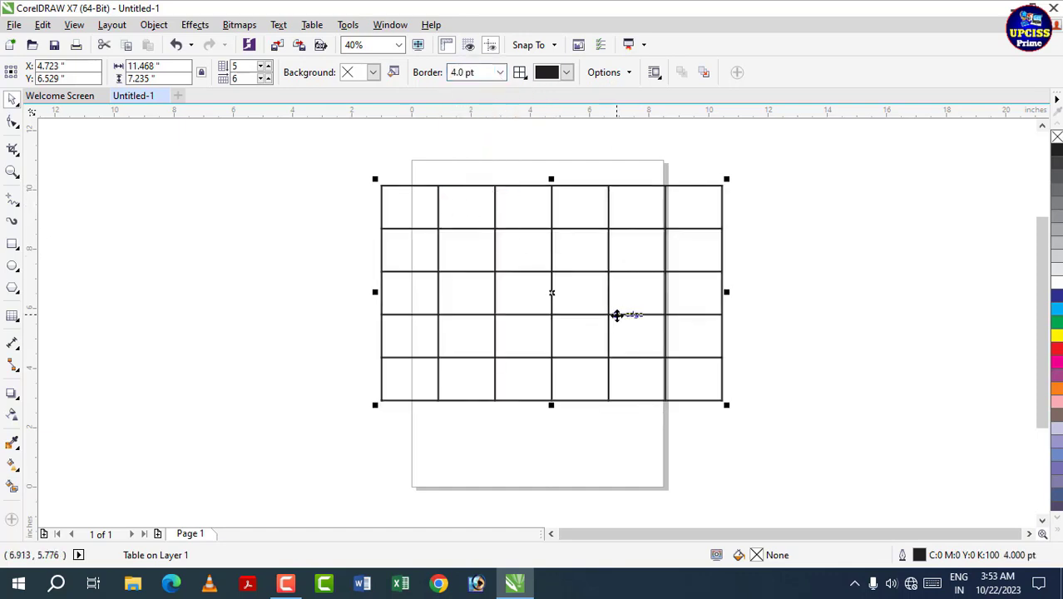
pyautogui.click(566, 73)
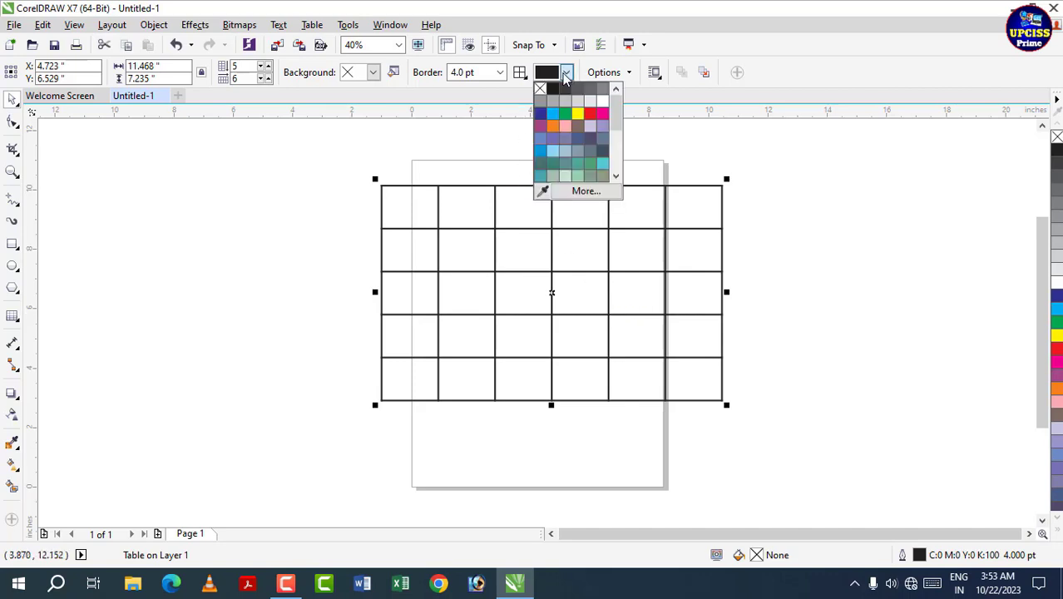
pyautogui.click(591, 115)
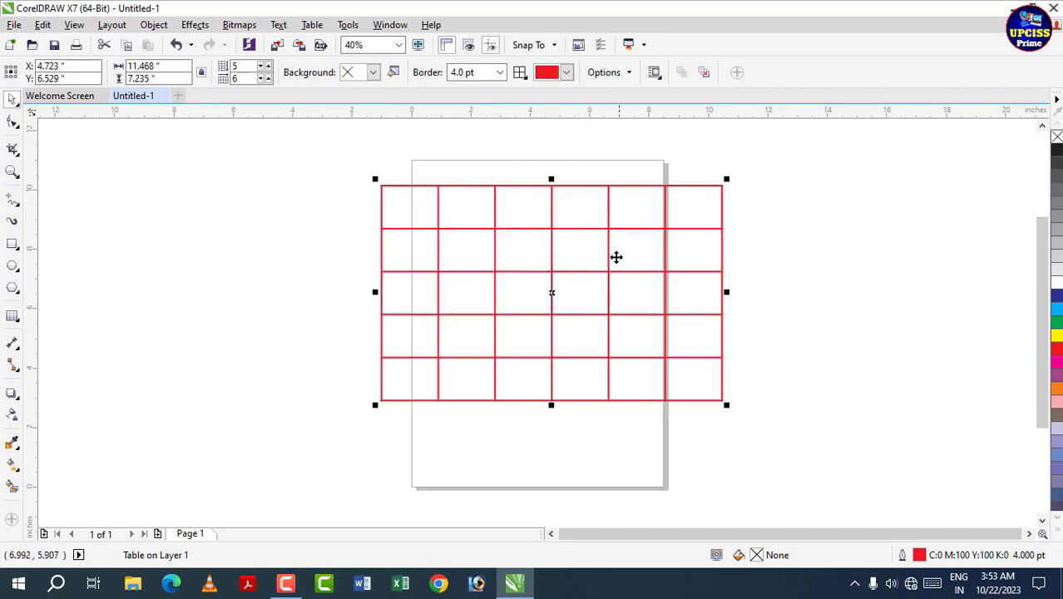
# Check the table options, and set the table's text wrapping to the contour style Text Flows Left
pyautogui.click(630, 73)
pyautogui.click(630, 74)
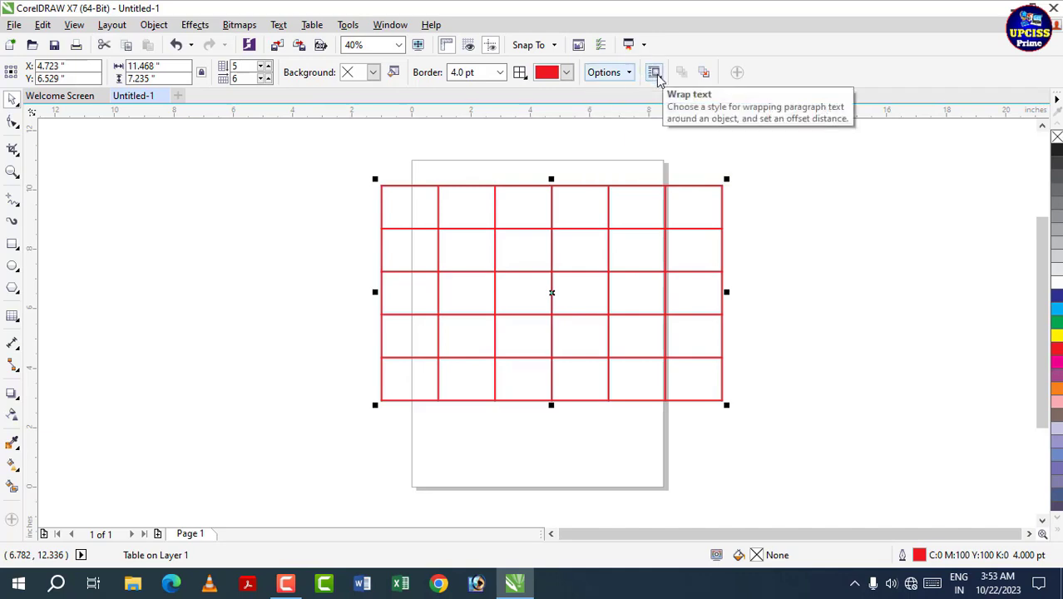
pyautogui.click(654, 73)
pyautogui.click(714, 168)
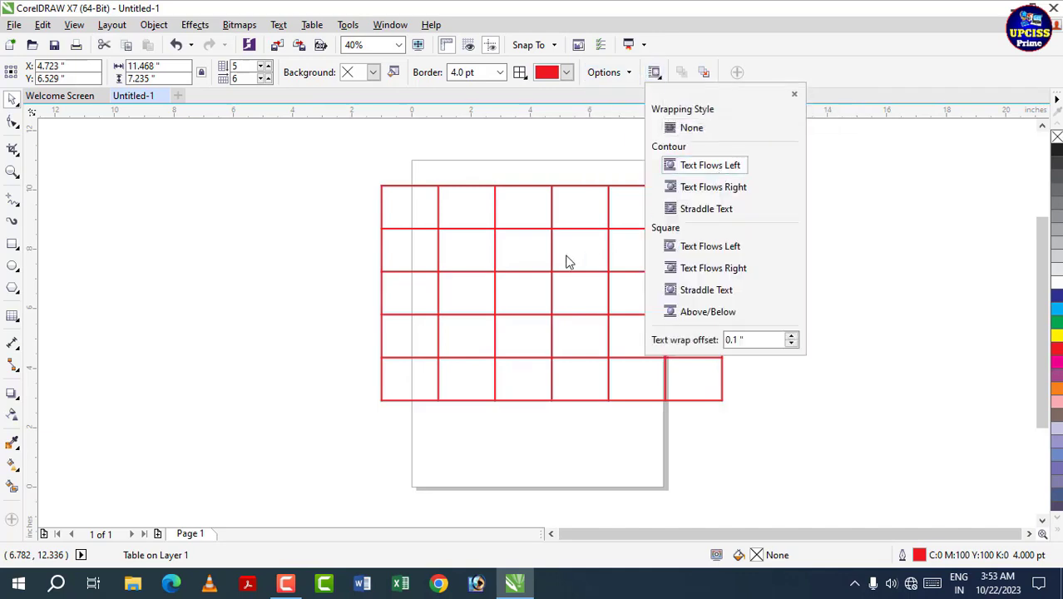
pyautogui.click(566, 263)
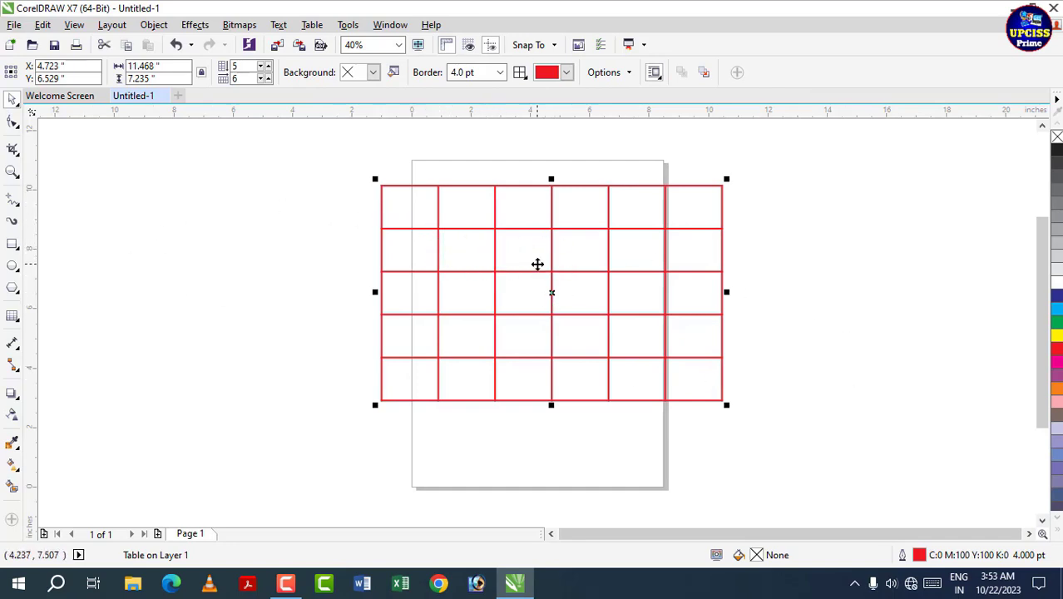
# Merge the four middle cells of the table's first row into one cell
pyautogui.click(15, 317)
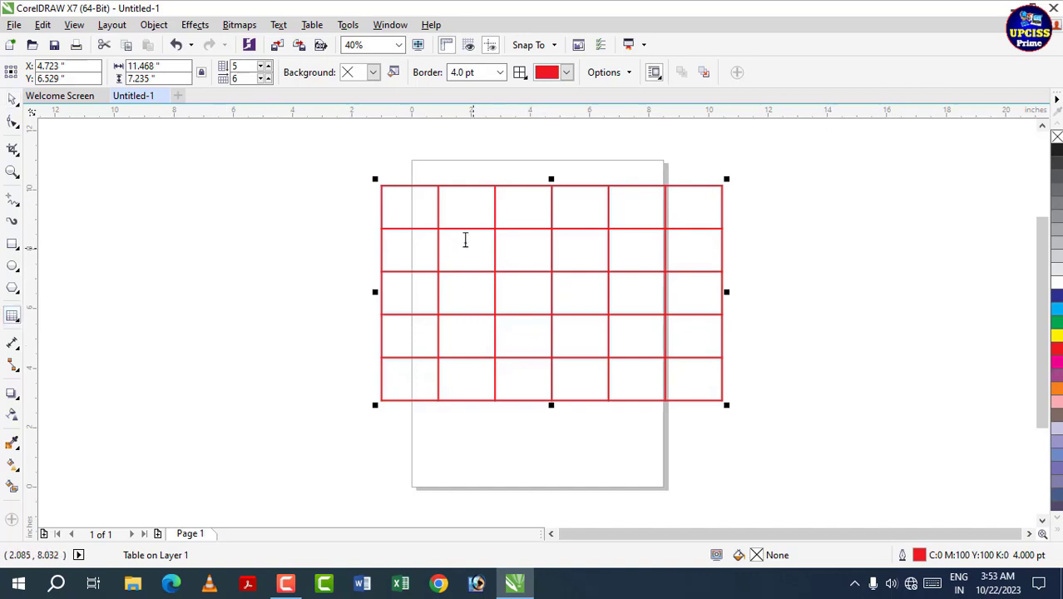
pyautogui.moveTo(452, 213); pyautogui.dragTo(636, 218)
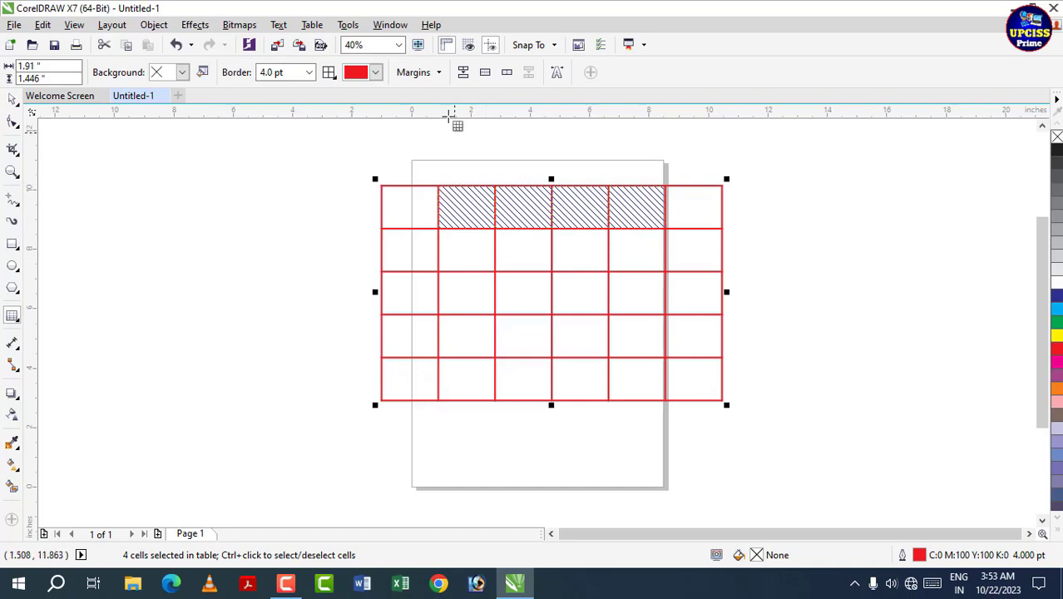
pyautogui.click(466, 73)
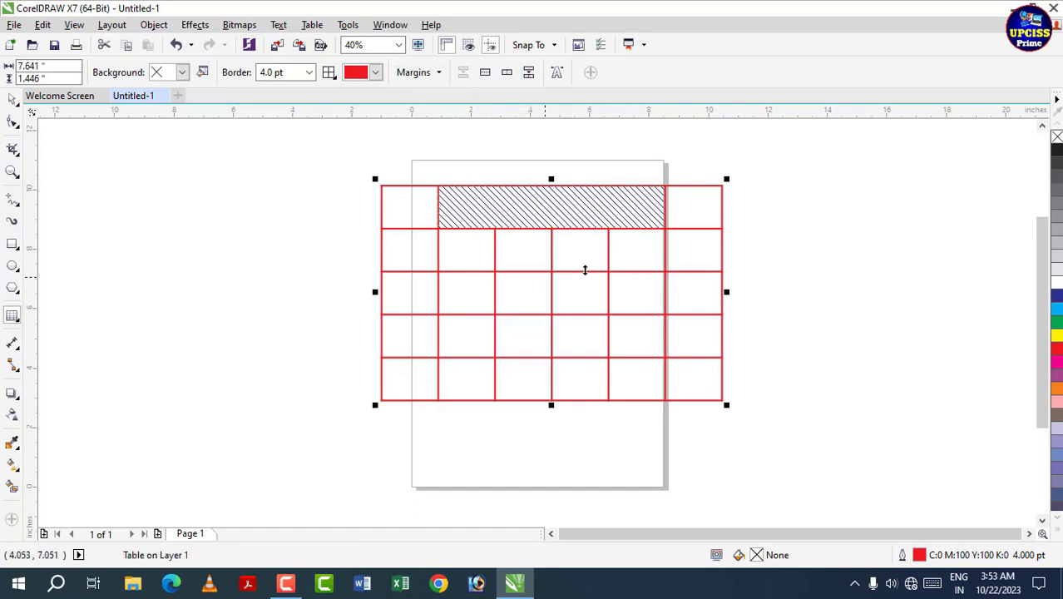
pyautogui.click(542, 215)
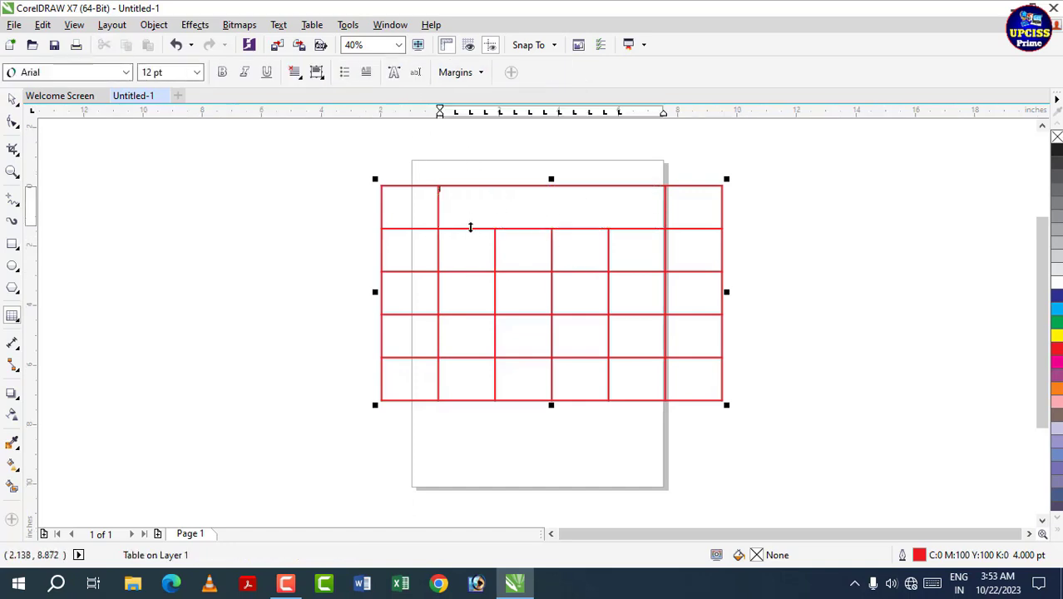
# Merge the four middle cells of the table's third row, and unmerge them again
pyautogui.moveTo(482, 302); pyautogui.dragTo(622, 299)
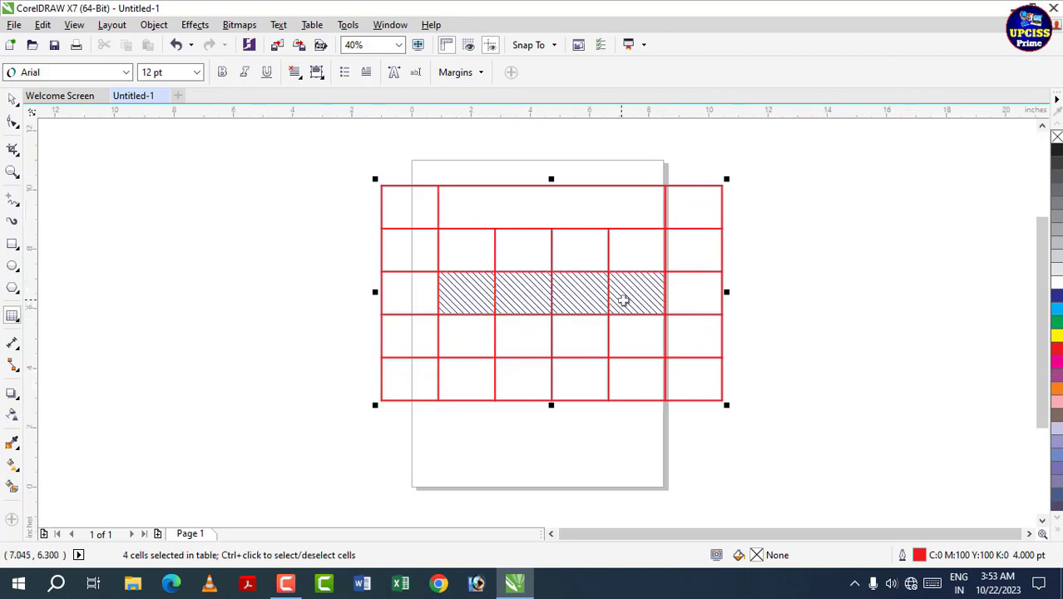
pyautogui.click(464, 73)
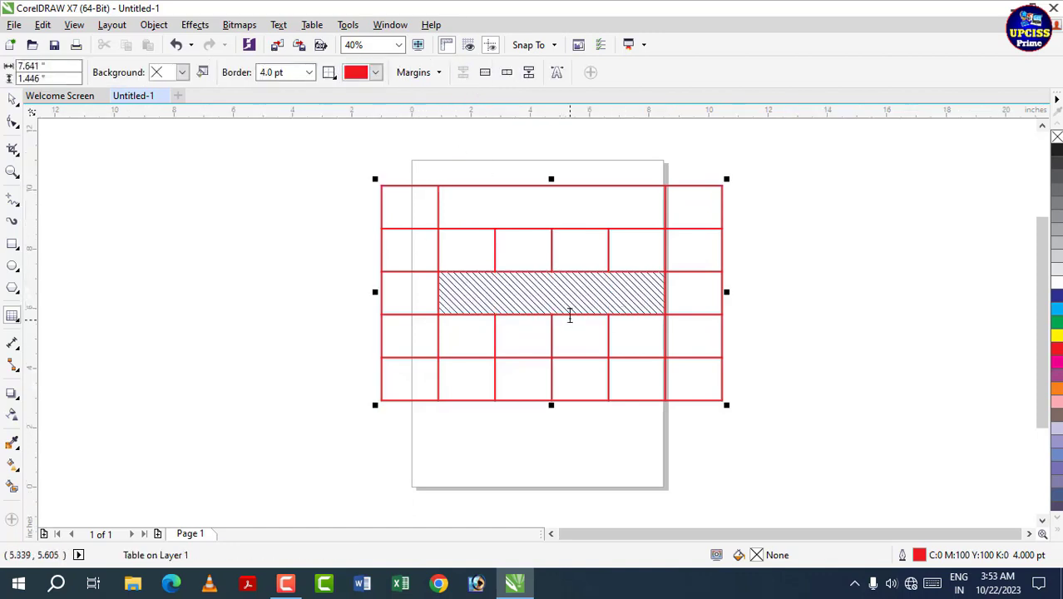
pyautogui.click(533, 75)
pyautogui.click(537, 289)
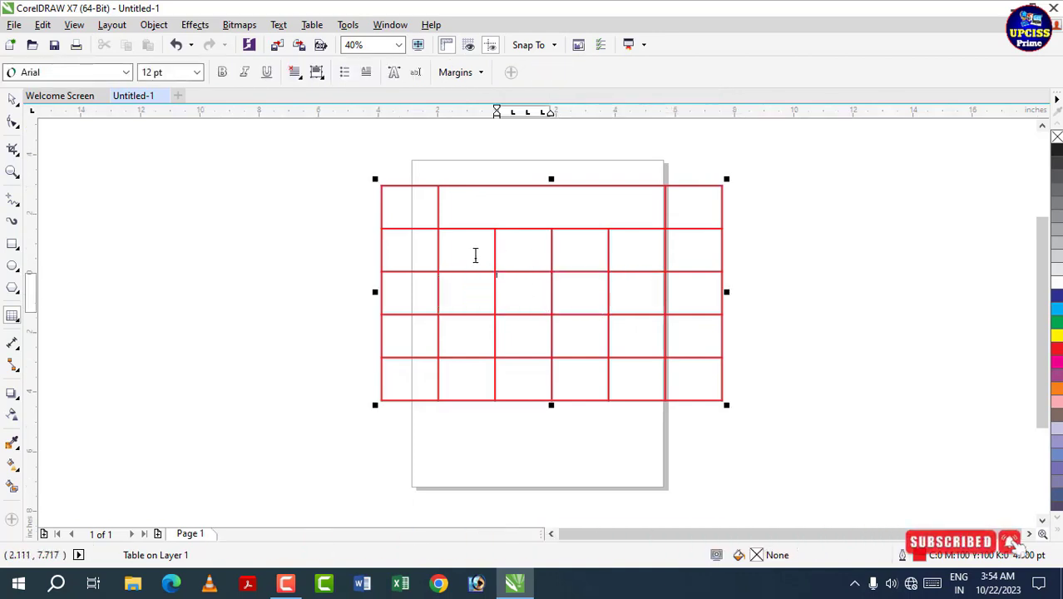
# Split the second and third cells of the table's second row horizontally into 4 rows each
pyautogui.moveTo(475, 255); pyautogui.dragTo(603, 256)
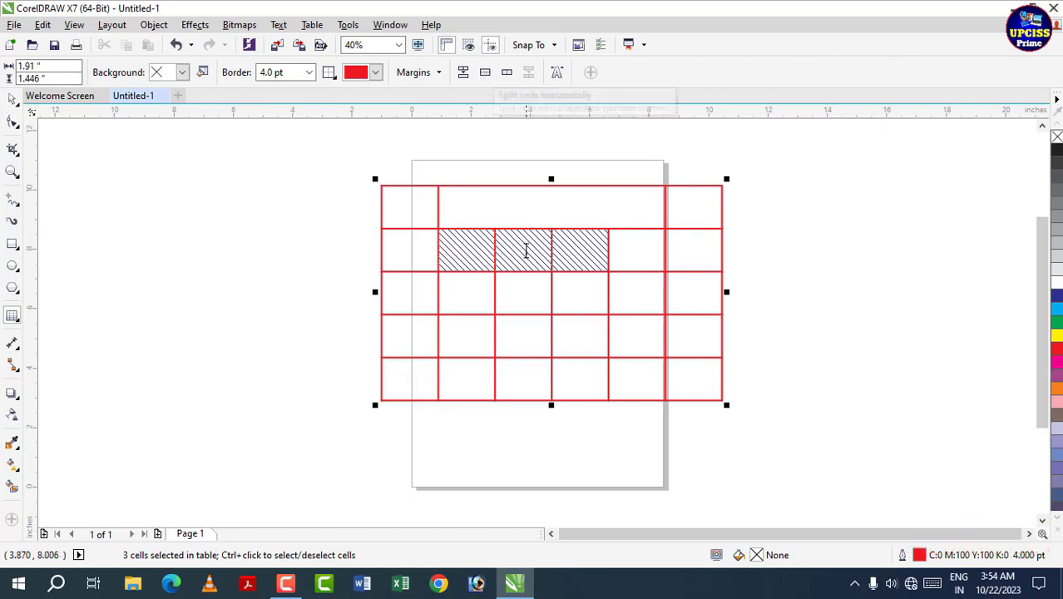
pyautogui.click(526, 248)
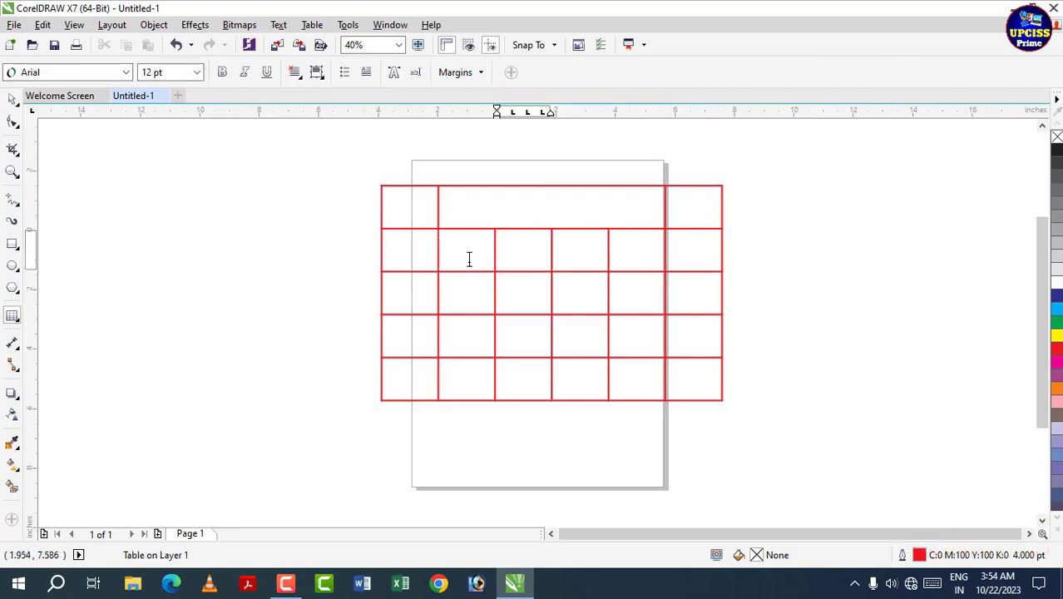
pyautogui.click(476, 263)
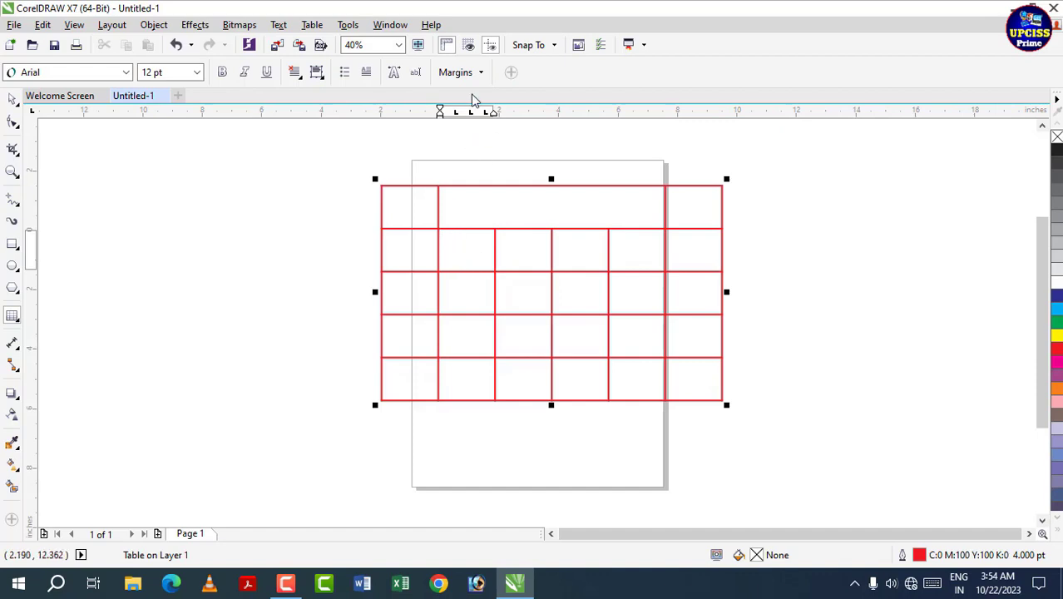
pyautogui.moveTo(482, 264); pyautogui.dragTo(504, 264)
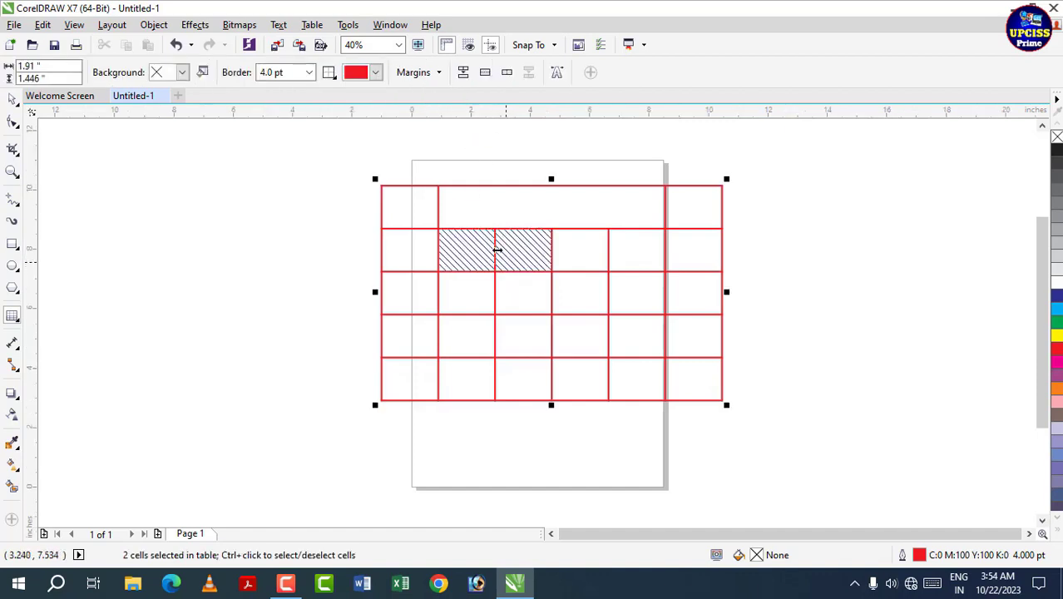
pyautogui.click(485, 73)
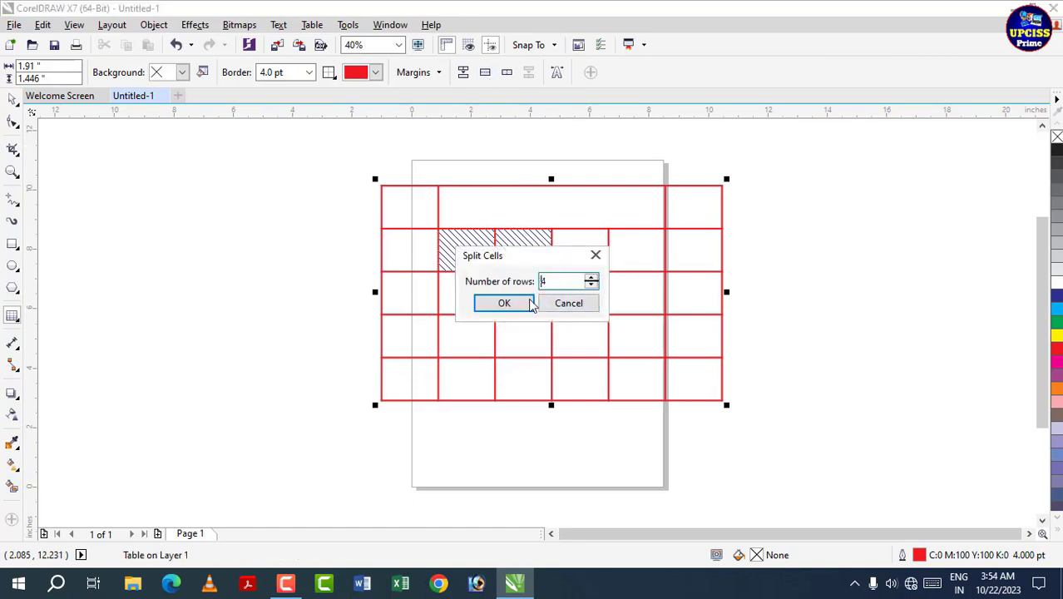
pyautogui.click(530, 305)
pyautogui.click(524, 275)
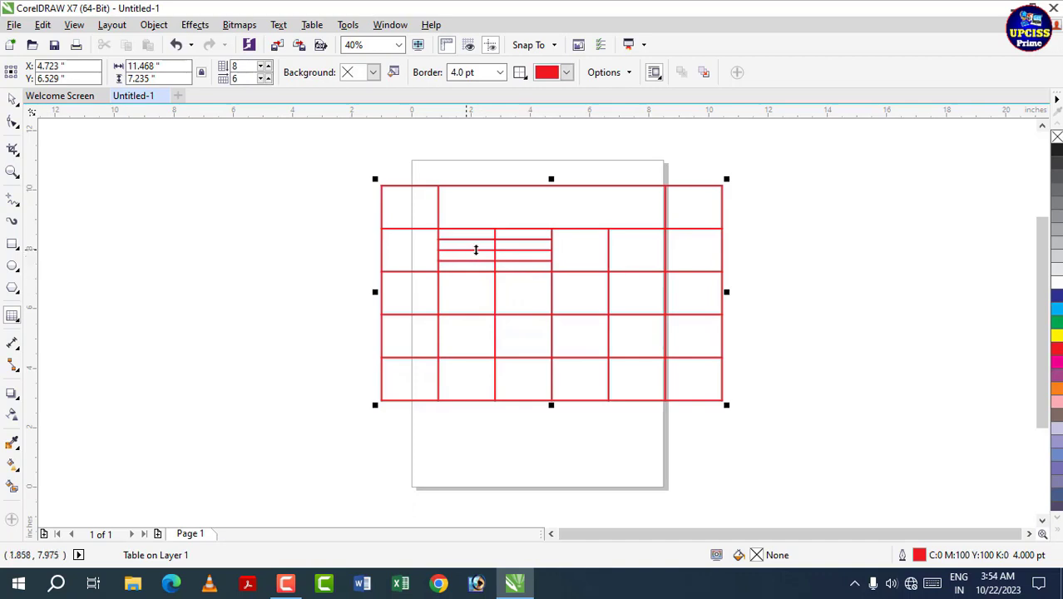
# Split the fourth and fifth cells of the table's third row vertically into 5 columns each
pyautogui.moveTo(591, 298); pyautogui.dragTo(648, 302)
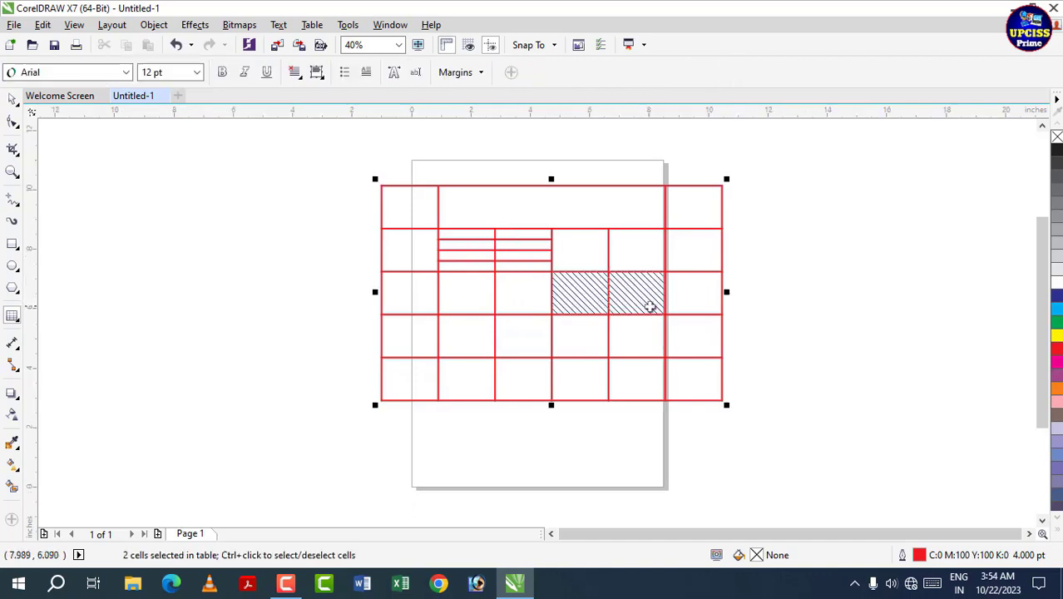
pyautogui.click(511, 75)
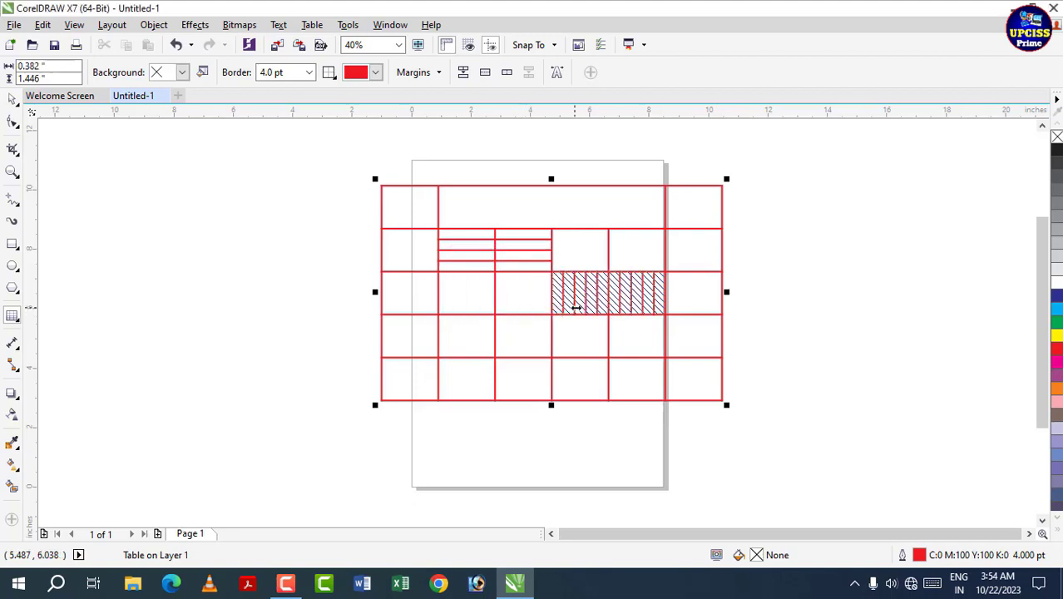
pyautogui.click(693, 288)
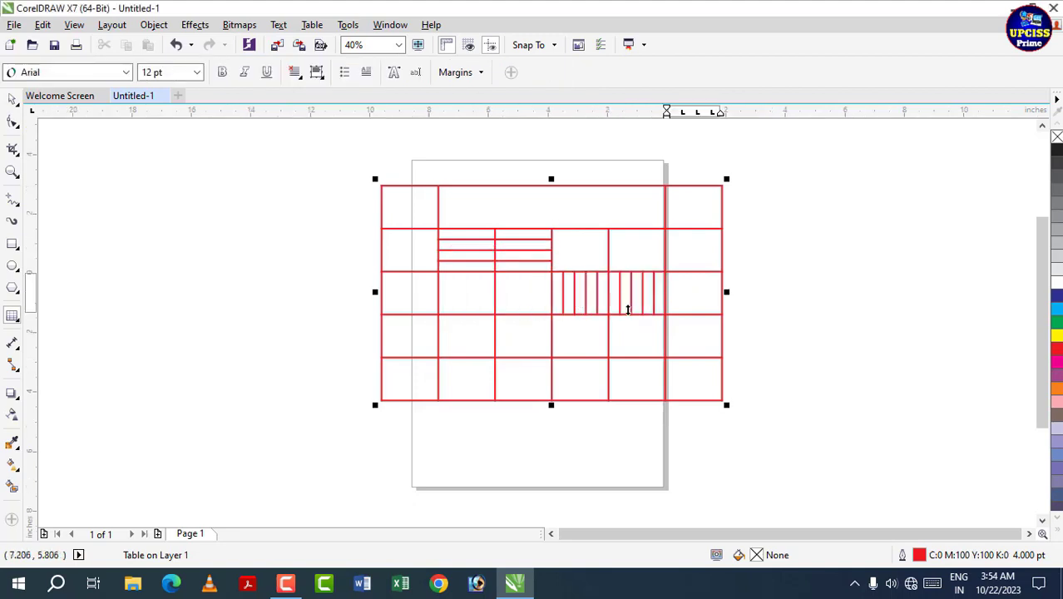
# Enter filler text in the first cell of the table's first row and set its font size to 36 pt
pyautogui.click(406, 213)
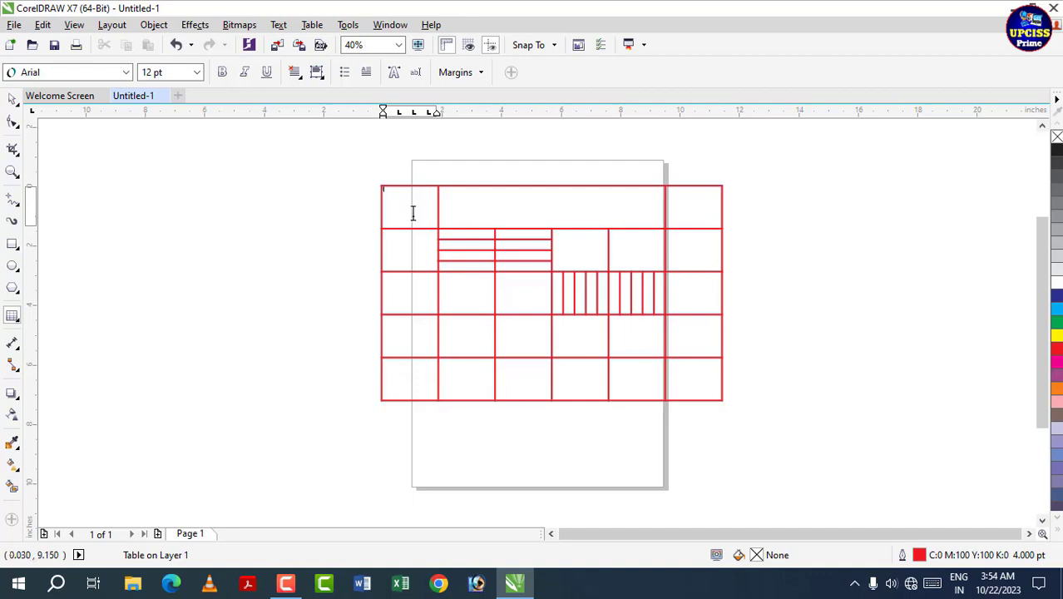
pyautogui.write('Day/Periodg')
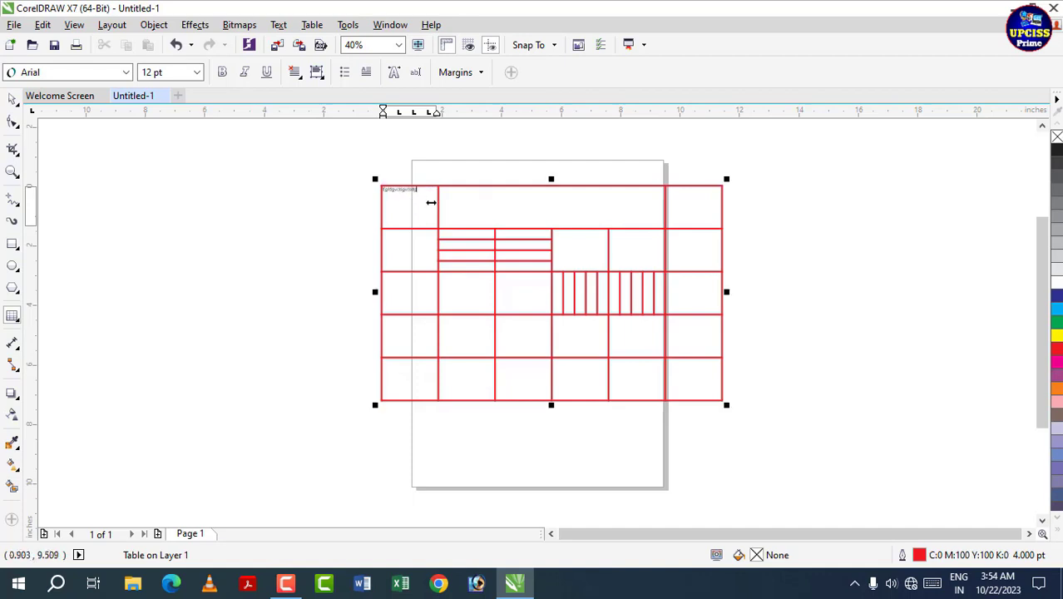
pyautogui.moveTo(431, 197); pyautogui.dragTo(387, 202)
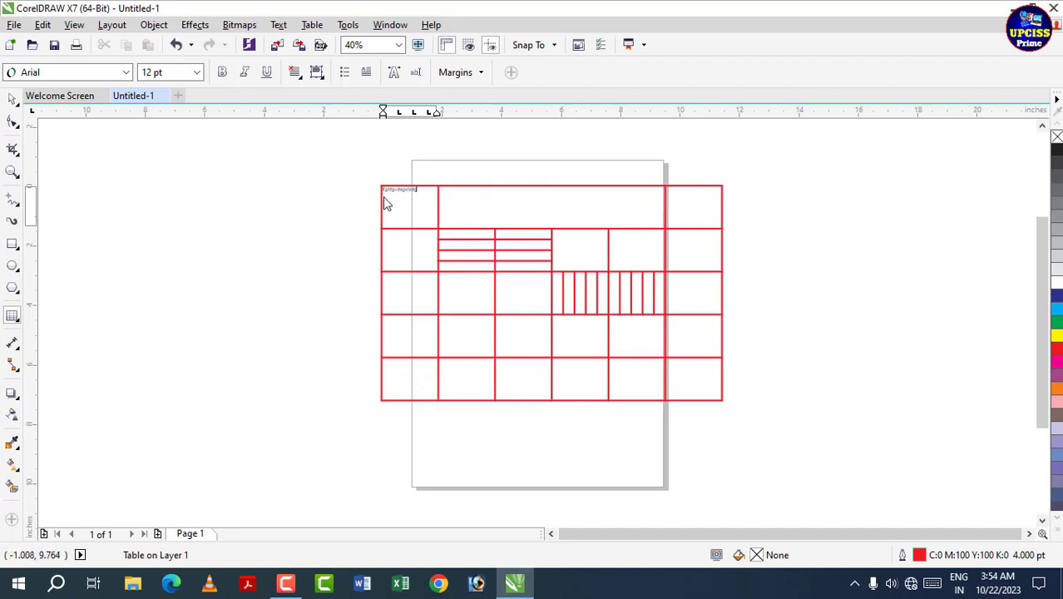
pyautogui.click(422, 195)
pyautogui.moveTo(386, 196); pyautogui.dragTo(425, 197)
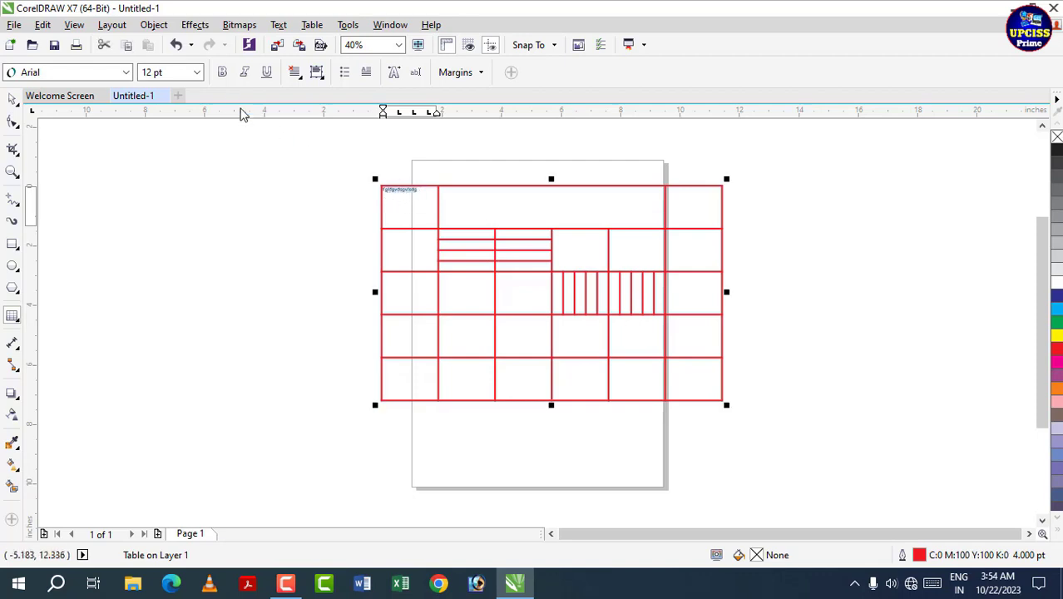
pyautogui.click(197, 71)
pyautogui.click(169, 235)
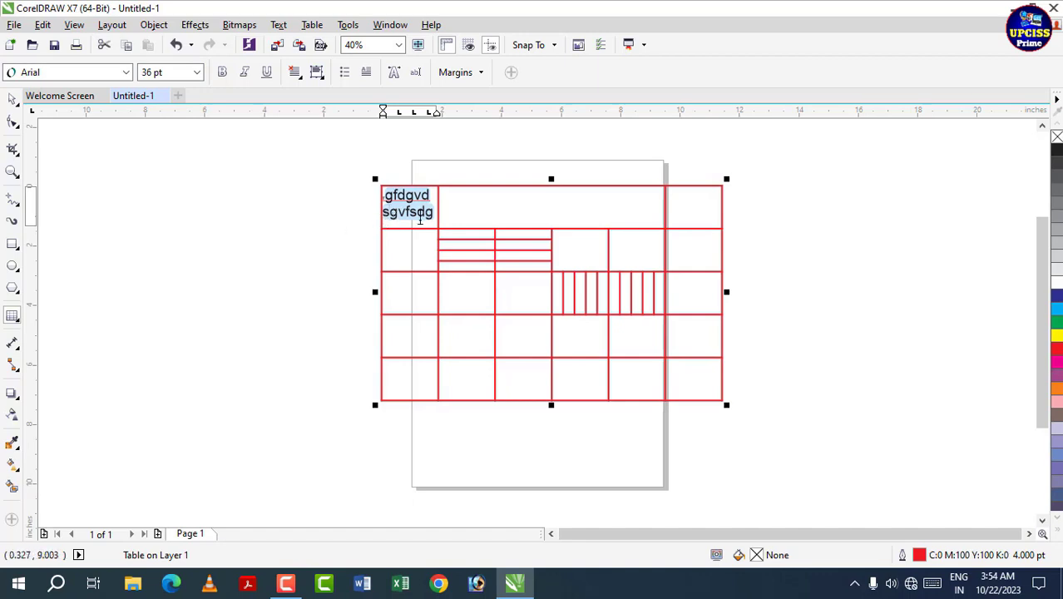
# Set all margins of the first cell to 0.21 inches, and unlock them for separate editing
pyautogui.click(458, 72)
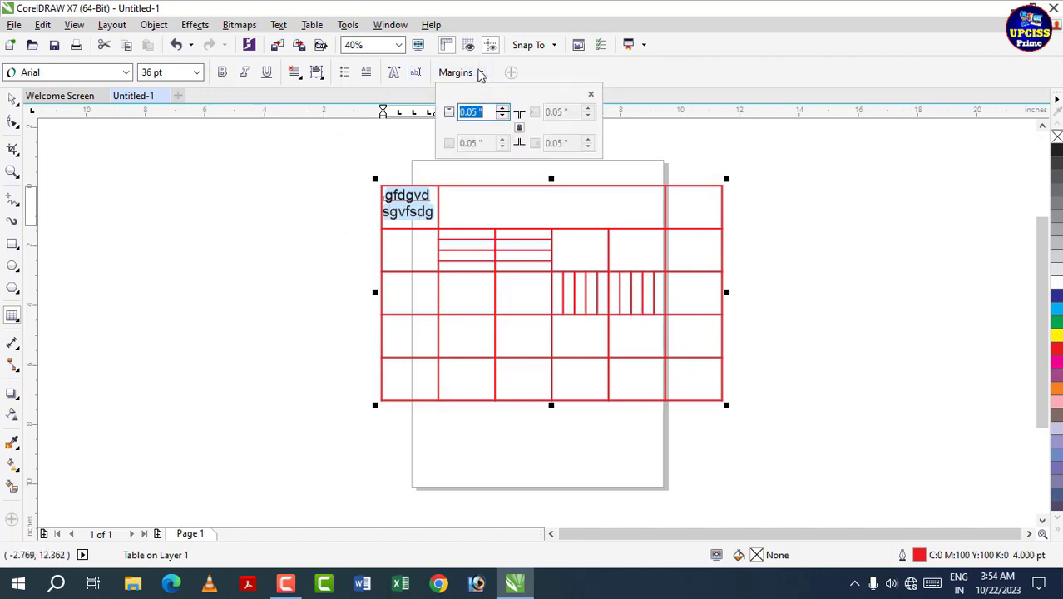
pyautogui.moveTo(503, 109); pyautogui.dragTo(502, 109)
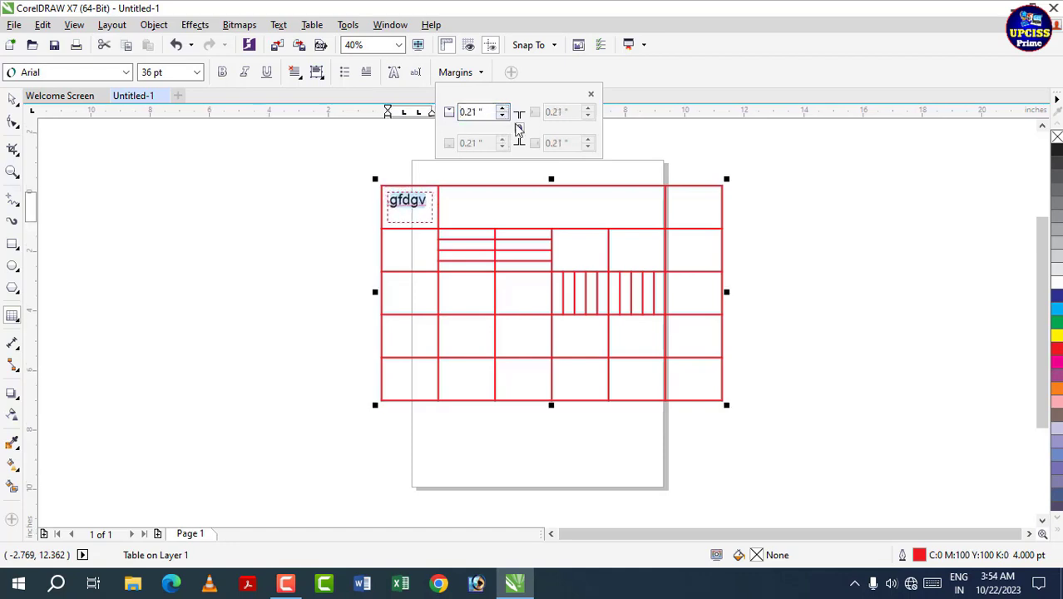
pyautogui.click(520, 126)
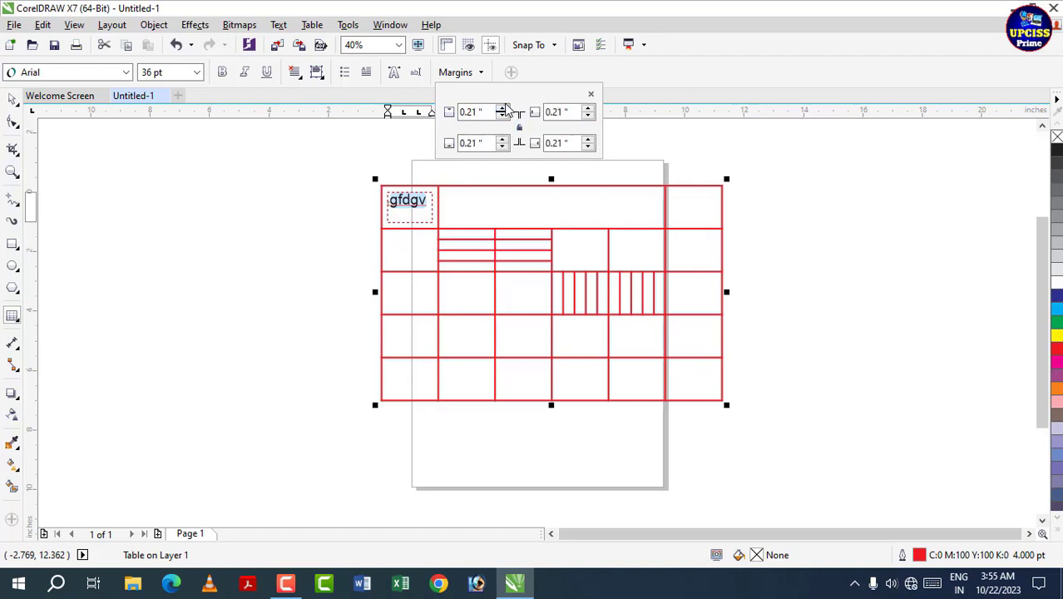
# Set the first cell's top margin to 0.24 inches and its left margin to 0.22 inches, and lock the margins again
pyautogui.click(502, 109)
pyautogui.click(503, 109)
pyautogui.click(502, 109)
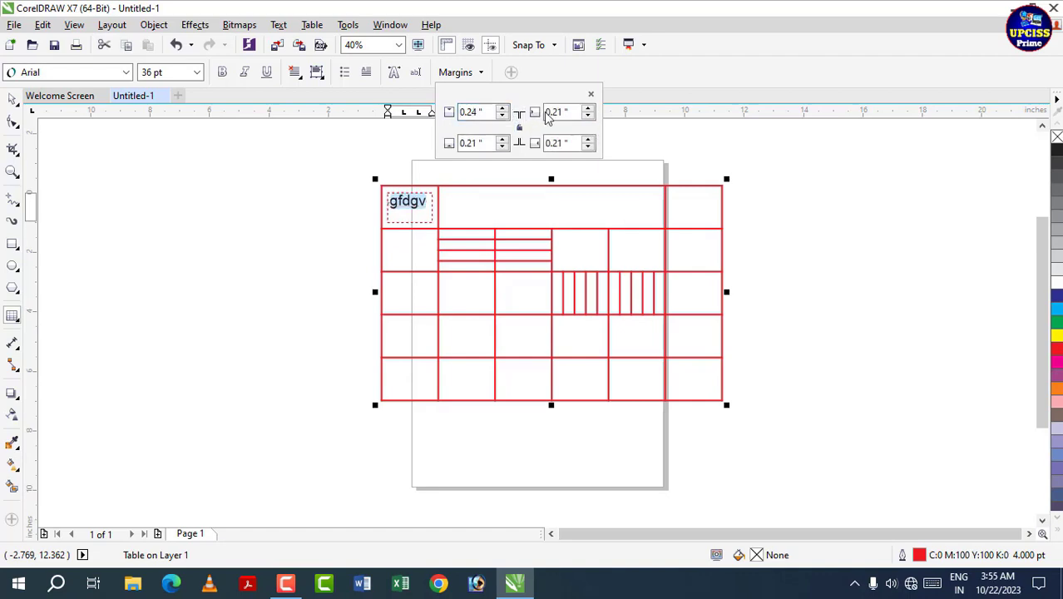
pyautogui.click(590, 109)
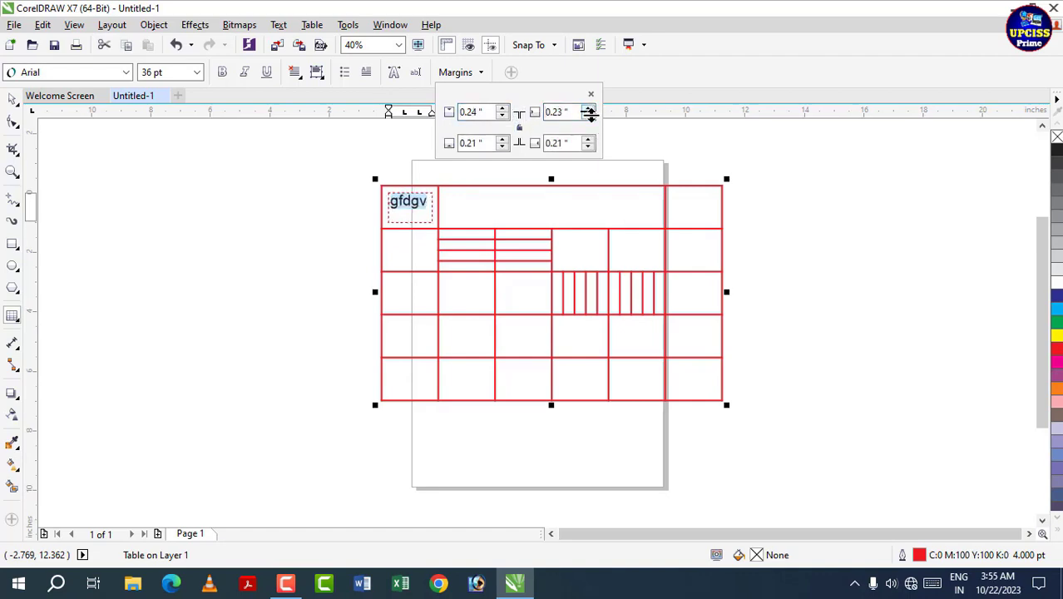
pyautogui.click(520, 133)
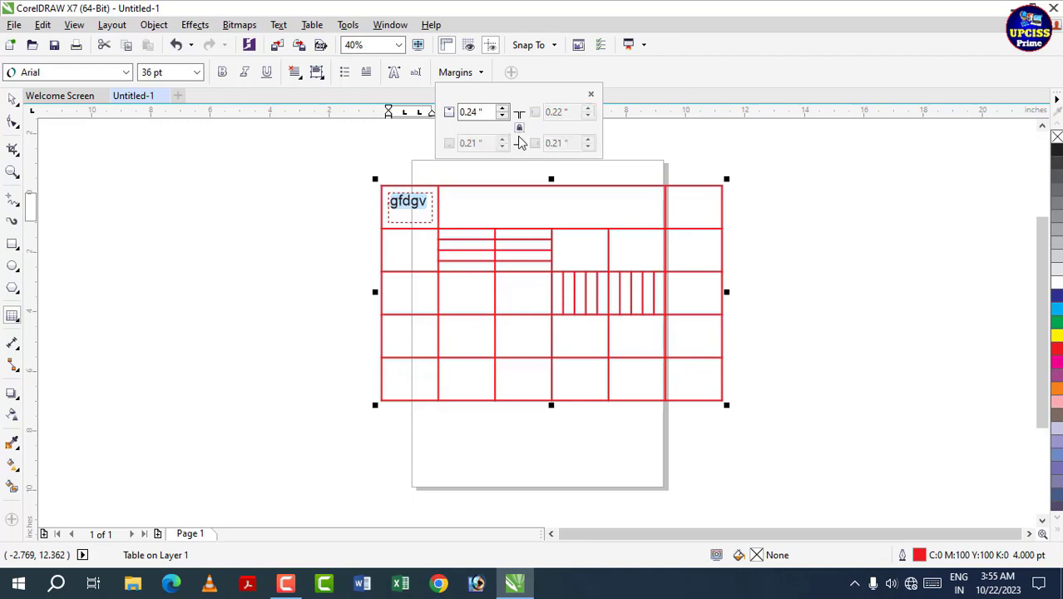